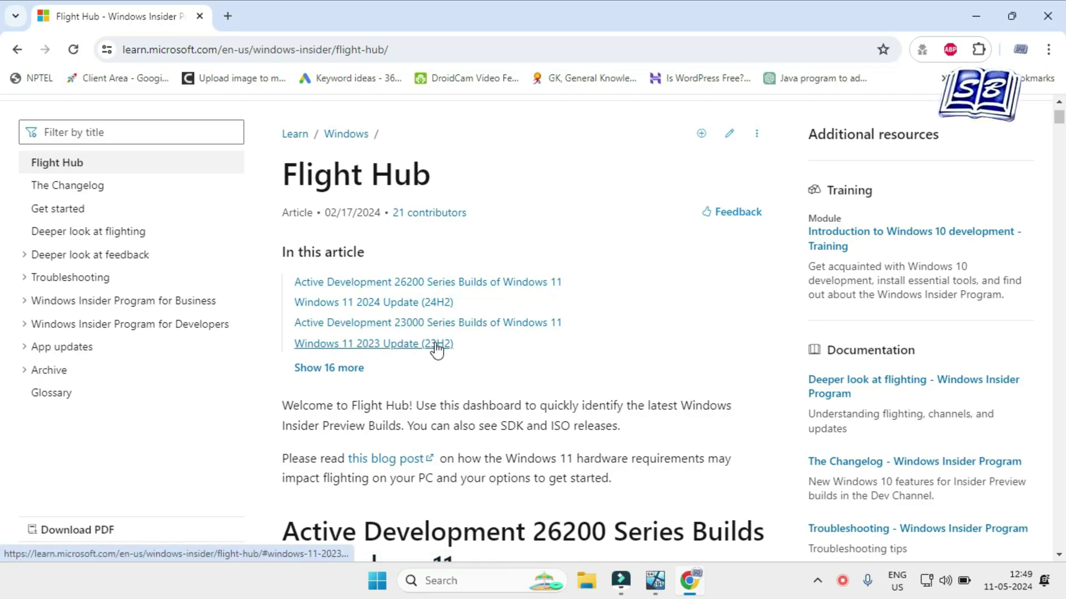
# Open the Dev 3/13/2024 announcement for build 26080 from the 24H2 build table.
pyautogui.scroll(-1, 599, 344)
pyautogui.scroll(-3, 598, 345)
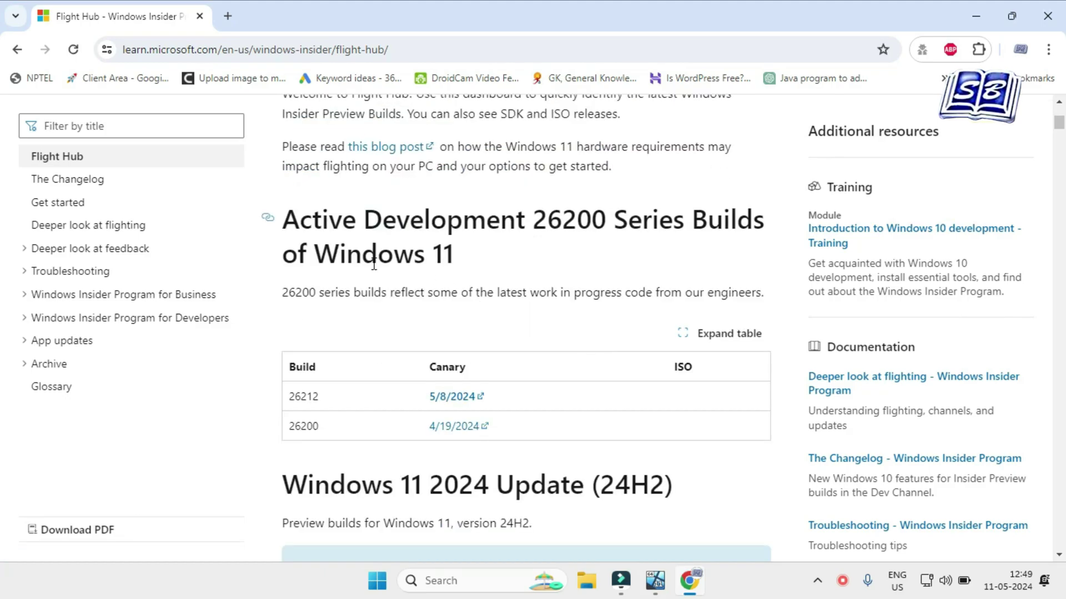
pyautogui.scroll(-3, 339, 272)
pyautogui.scroll(-2, 325, 290)
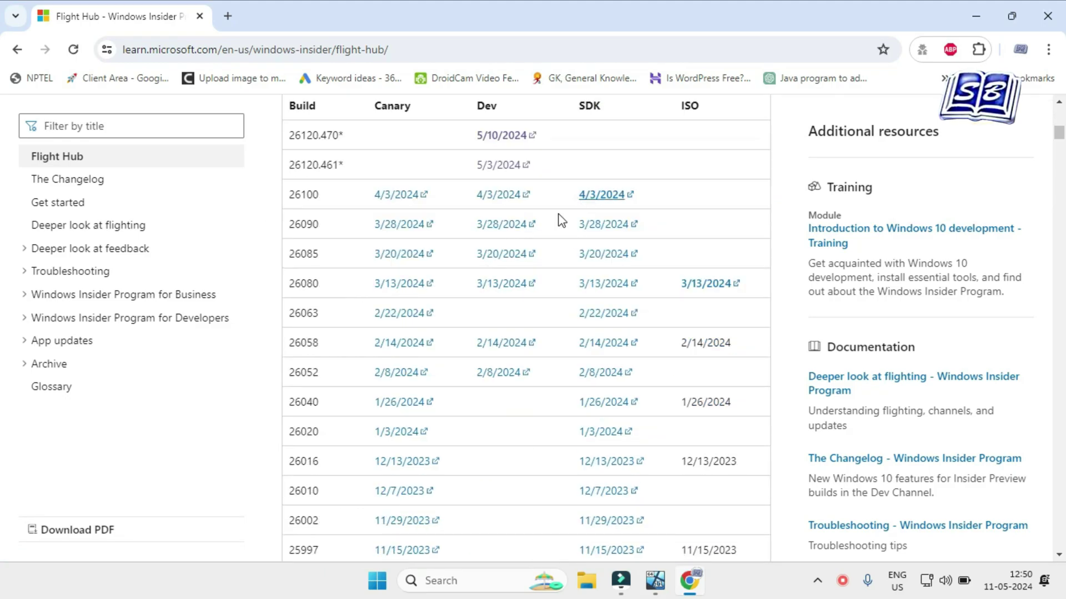
pyautogui.scroll(1, 555, 244)
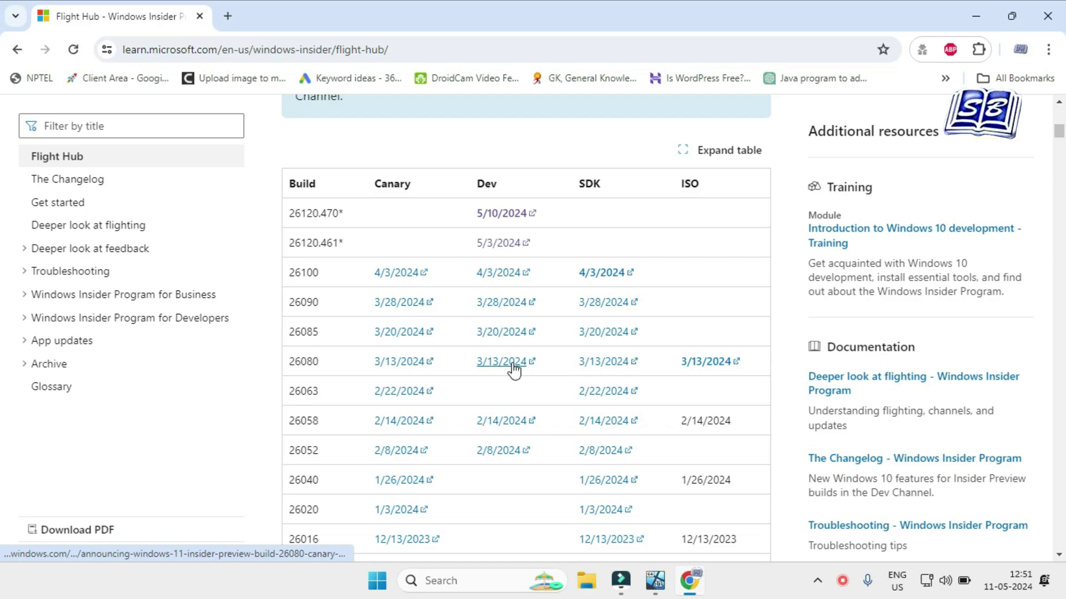
pyautogui.click(514, 368)
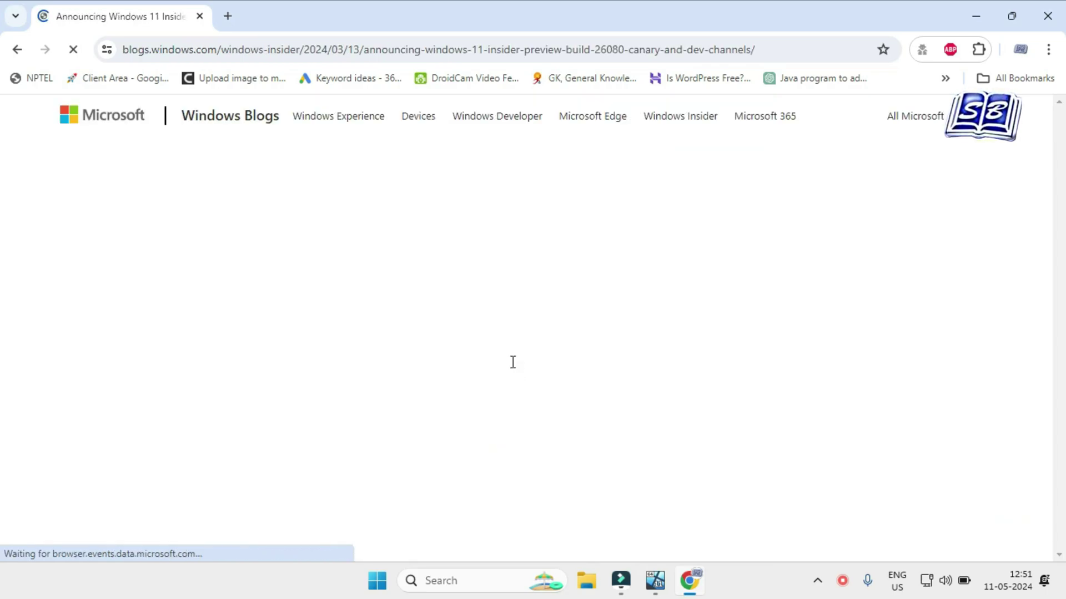
# Read through the build 26080 blog post and follow its 'downloaded here' ISO link.
pyautogui.moveTo(143, 209); pyautogui.dragTo(833, 261)
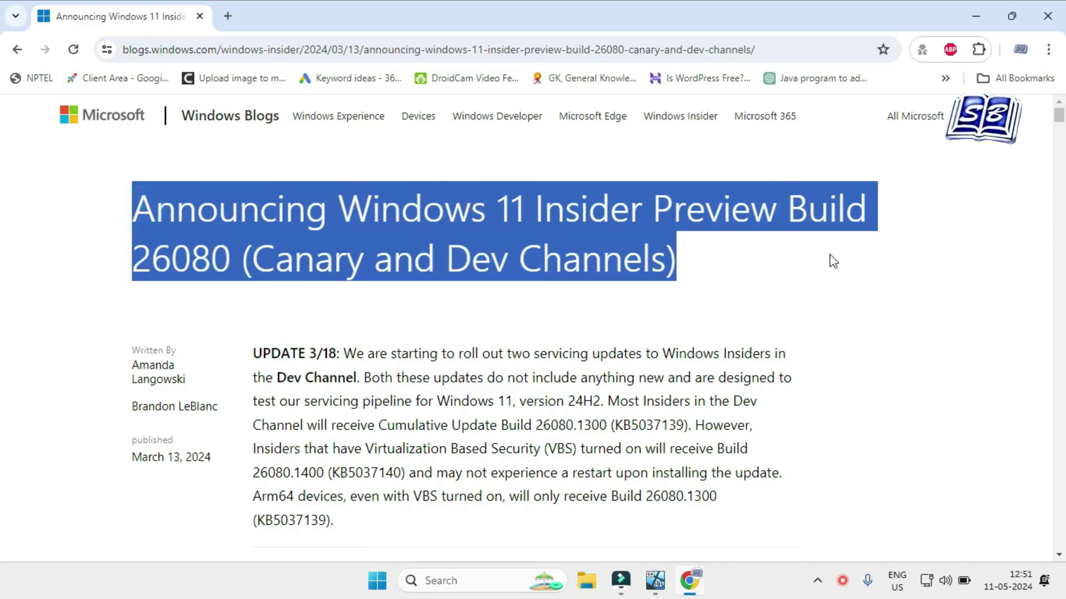
pyautogui.scroll(-1, 560, 299)
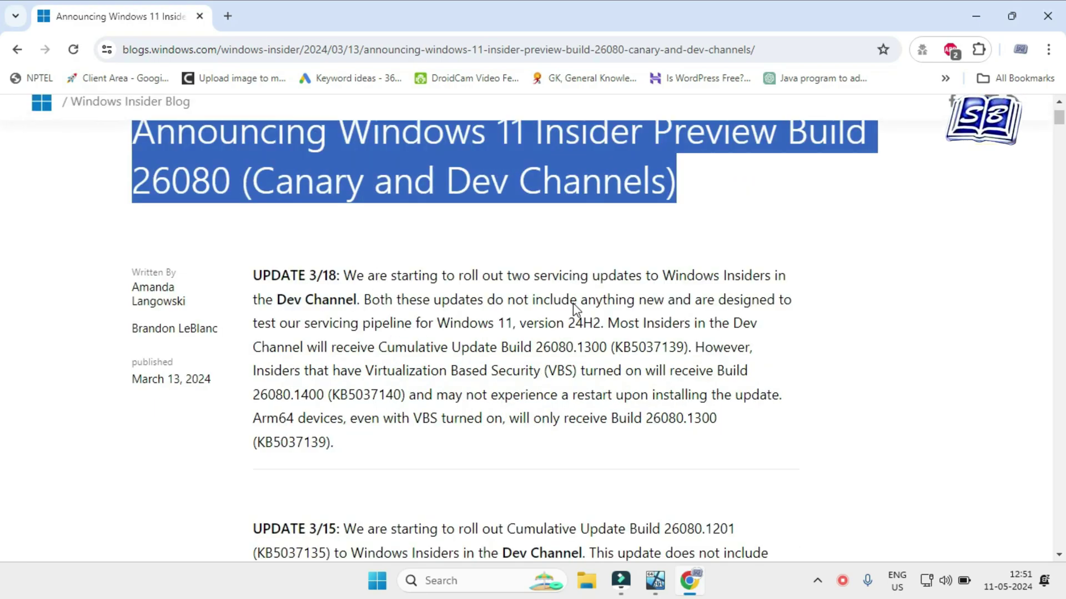
pyautogui.click(604, 253)
pyautogui.scroll(-20, 592, 317)
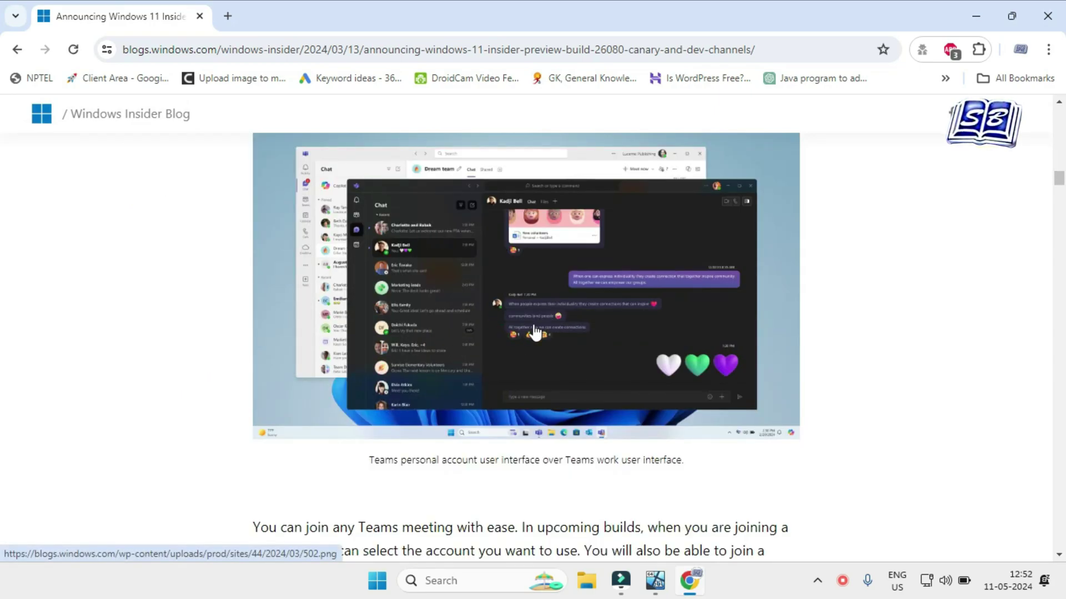
pyautogui.scroll(-3, 533, 333)
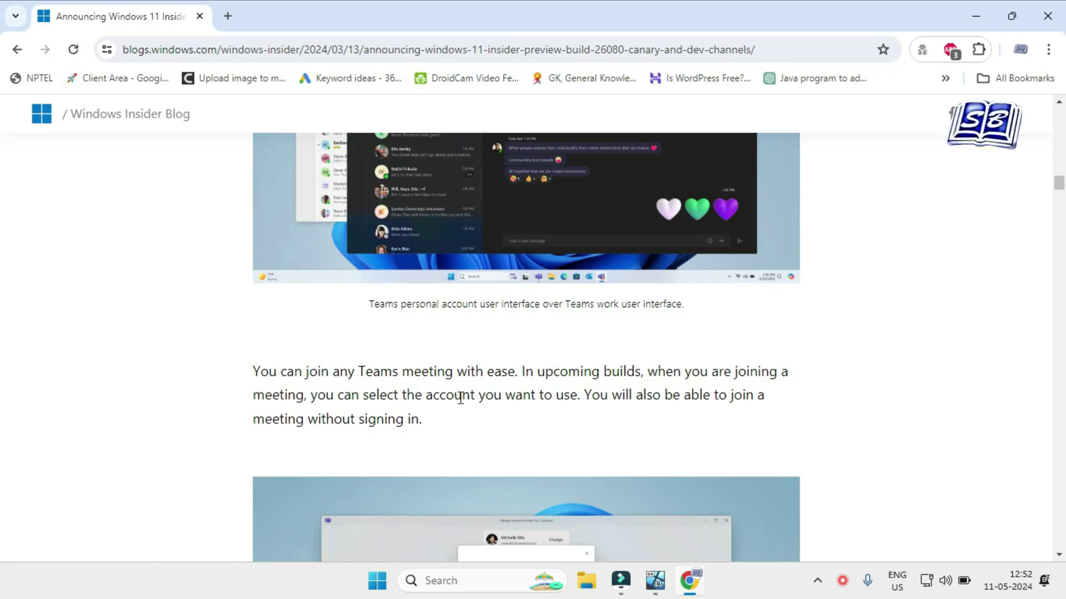
pyautogui.scroll(-1, 536, 438)
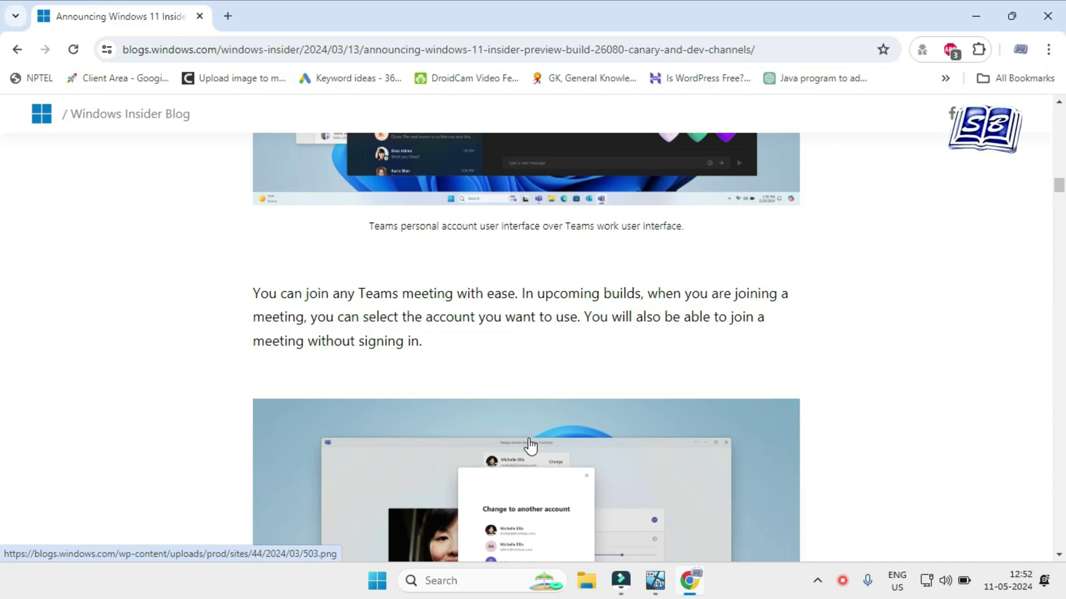
pyautogui.scroll(-4, 530, 445)
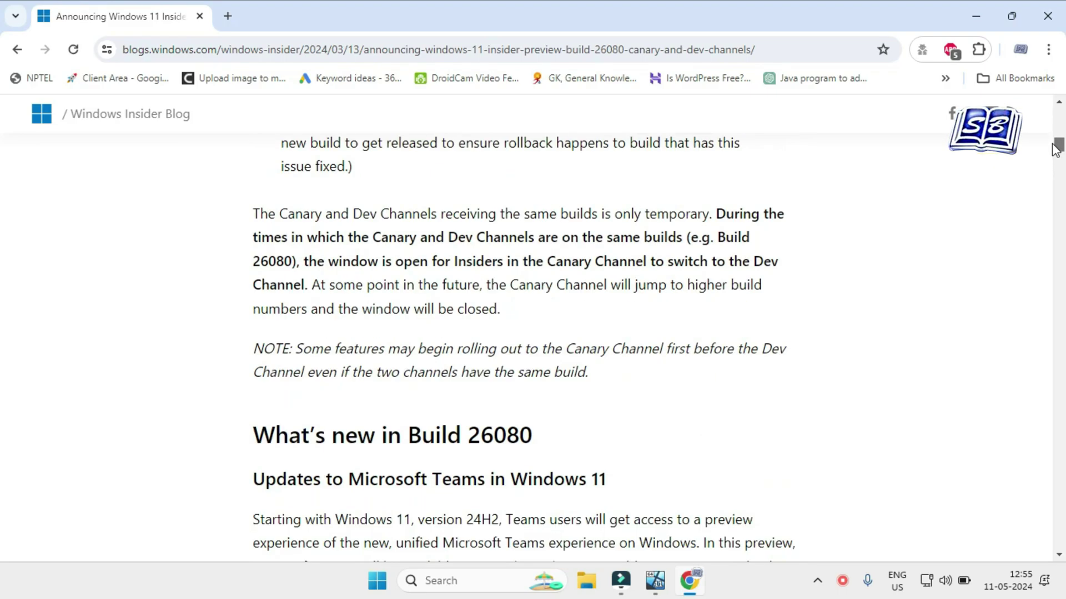
pyautogui.moveTo(1058, 150); pyautogui.dragTo(1055, 127)
pyautogui.scroll(-5, 607, 349)
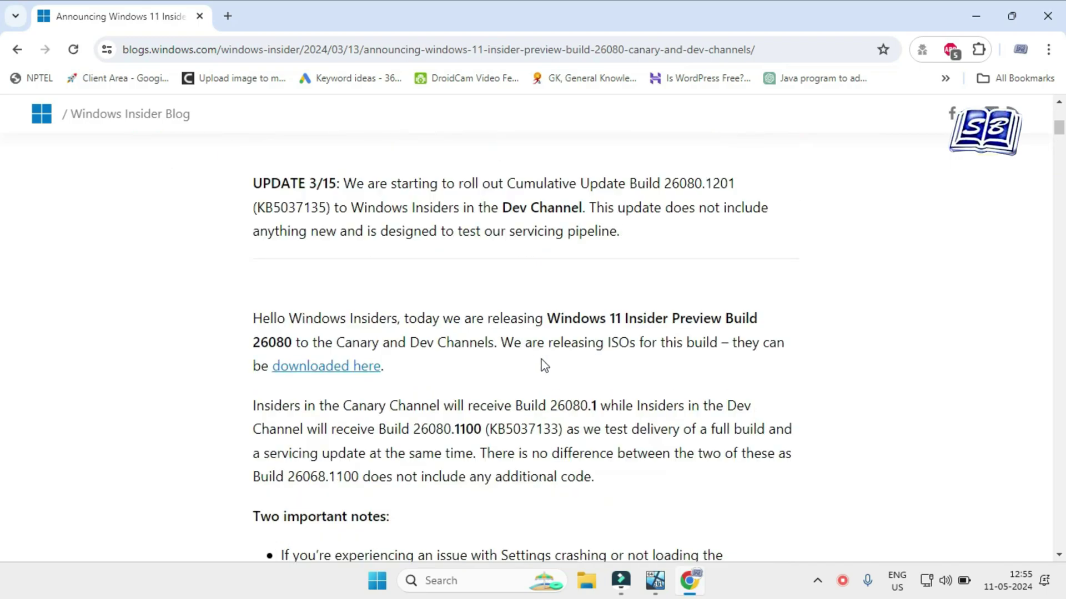
pyautogui.click(333, 367)
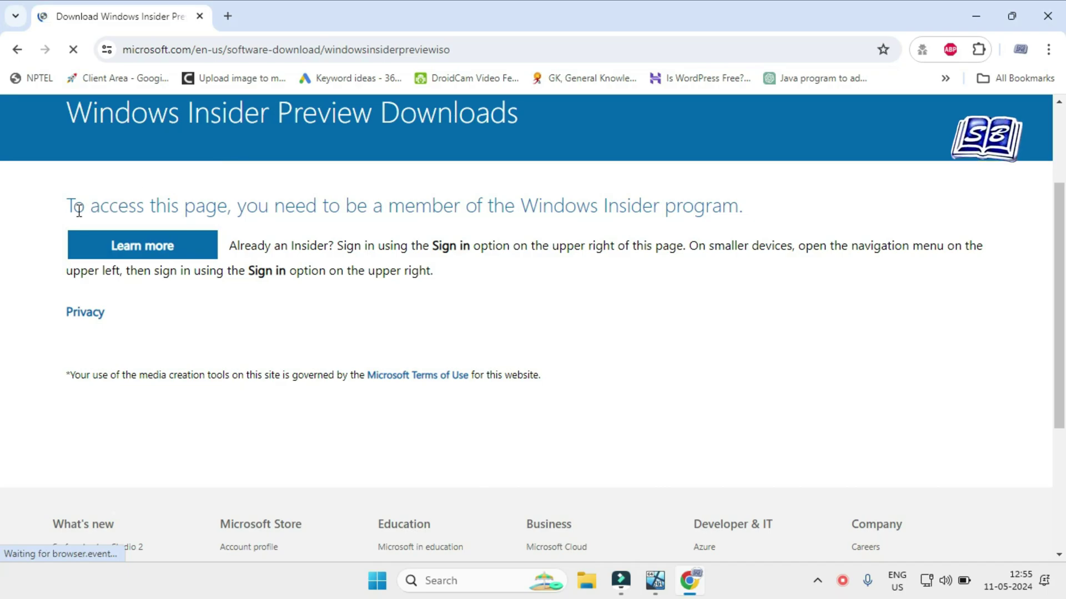
# Sign in with the Microsoft account password and choose to stay signed in.
pyautogui.moveTo(73, 209); pyautogui.dragTo(752, 211)
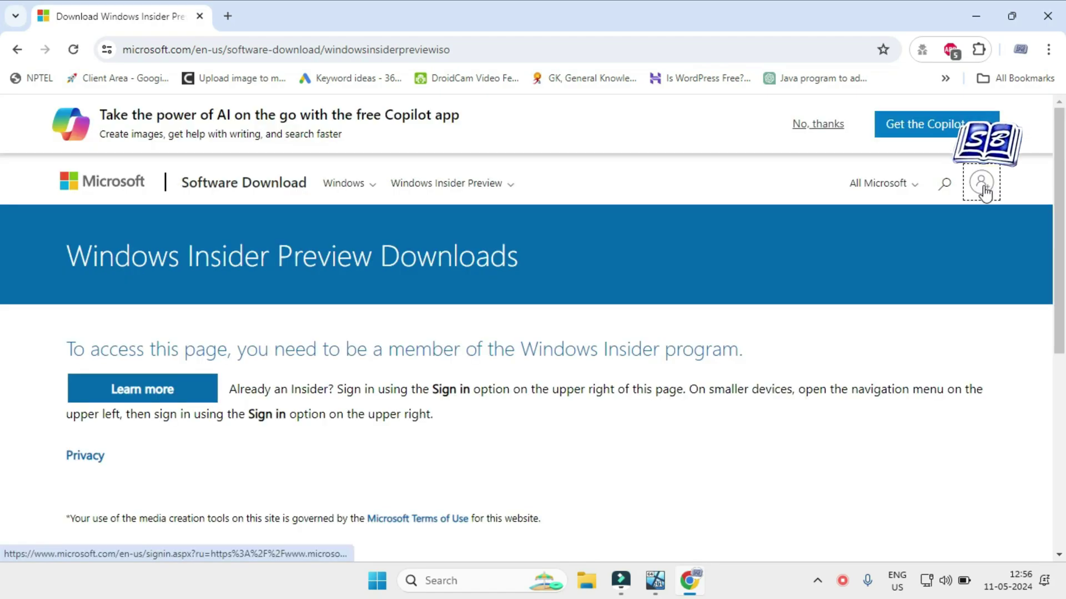
pyautogui.click(984, 189)
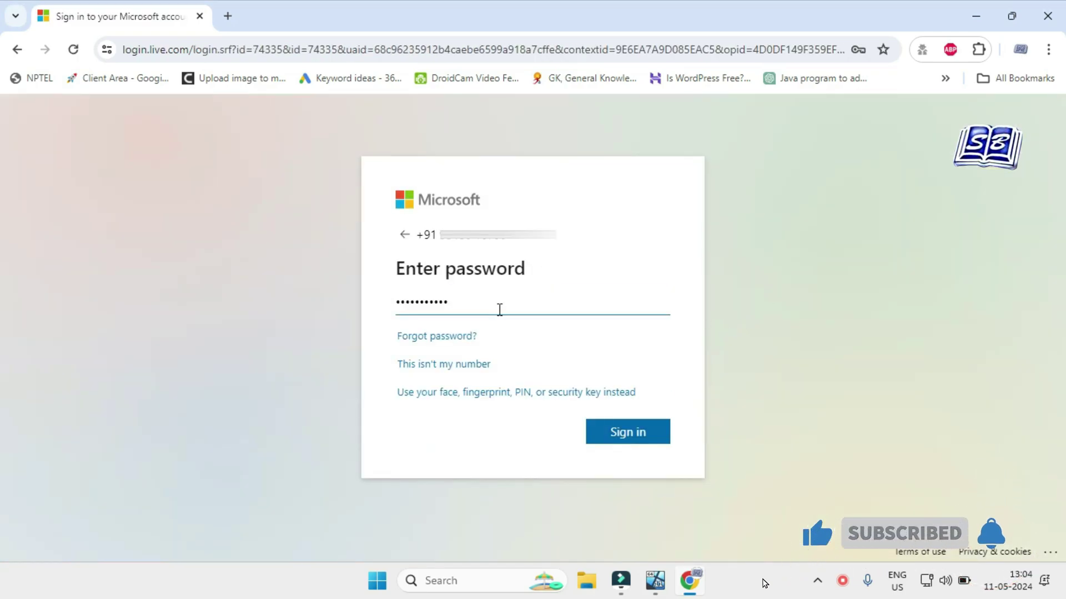
pyautogui.write('•')
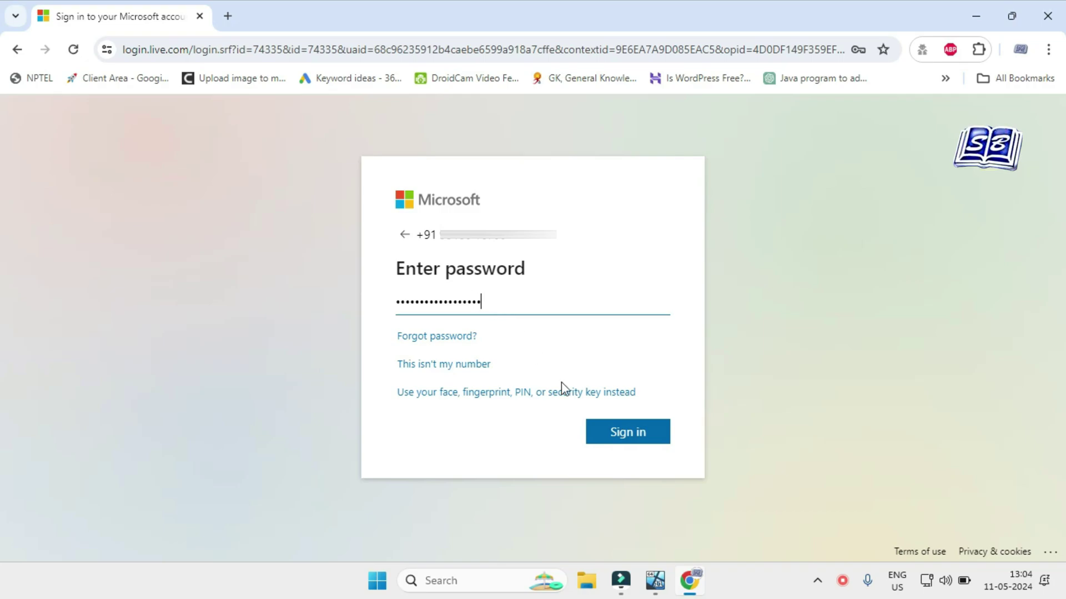
pyautogui.click(615, 429)
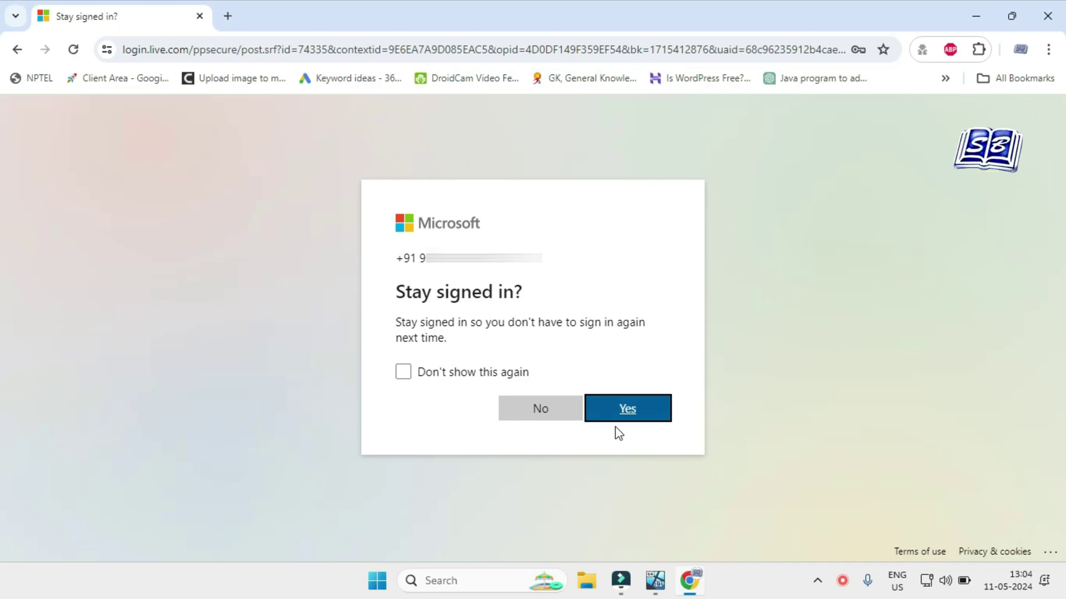
pyautogui.click(527, 416)
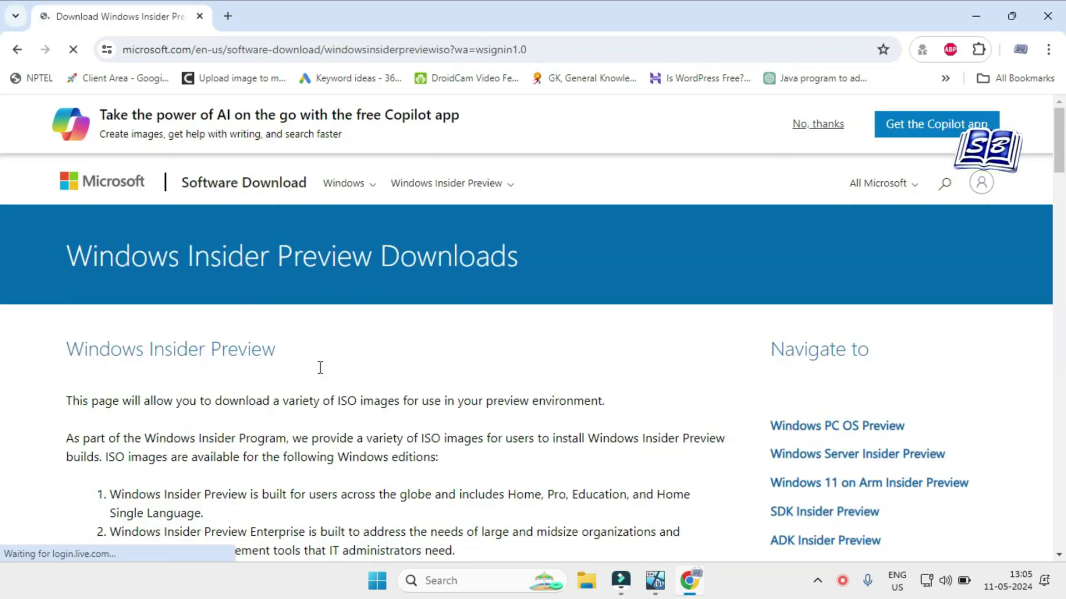
# Select and confirm the Windows 11 Insider Preview (Canary Channel) Build 26080 edition.
pyautogui.scroll(-4, 510, 396)
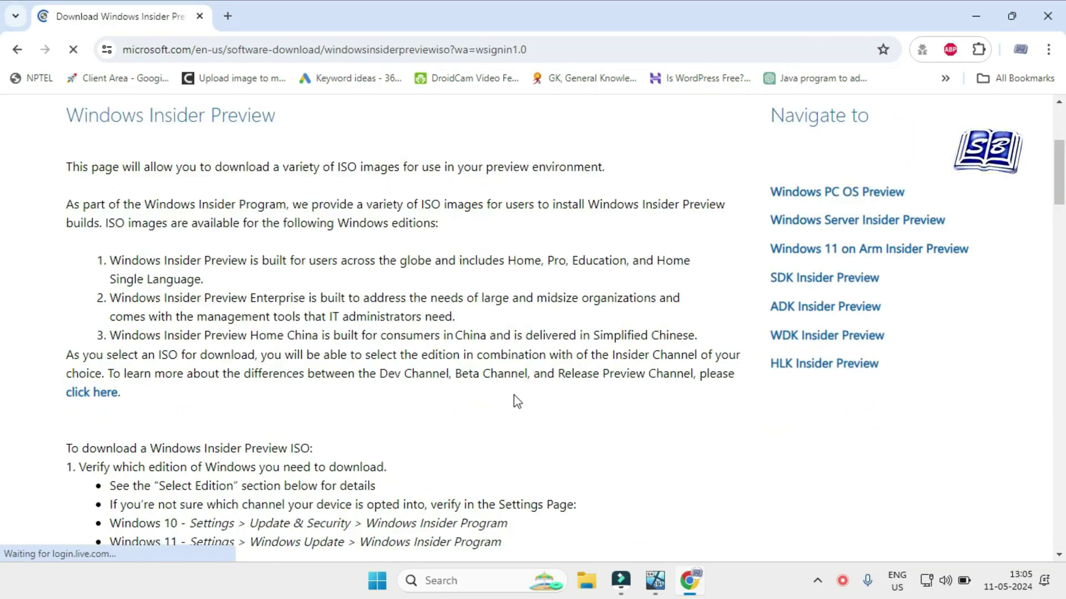
pyautogui.scroll(-4, 560, 391)
pyautogui.scroll(-10, 567, 381)
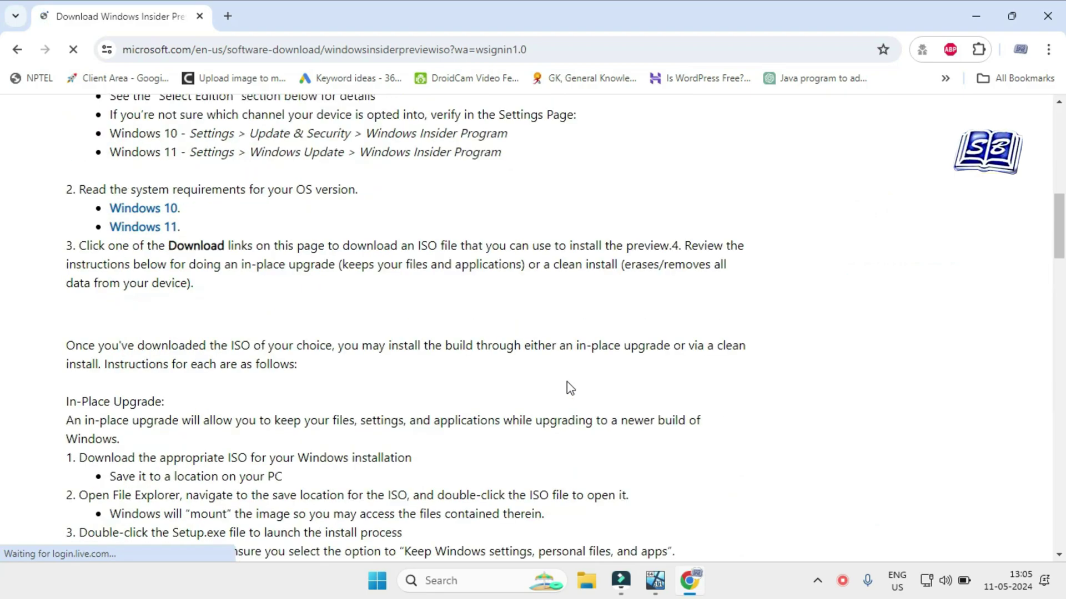
pyautogui.click(441, 218)
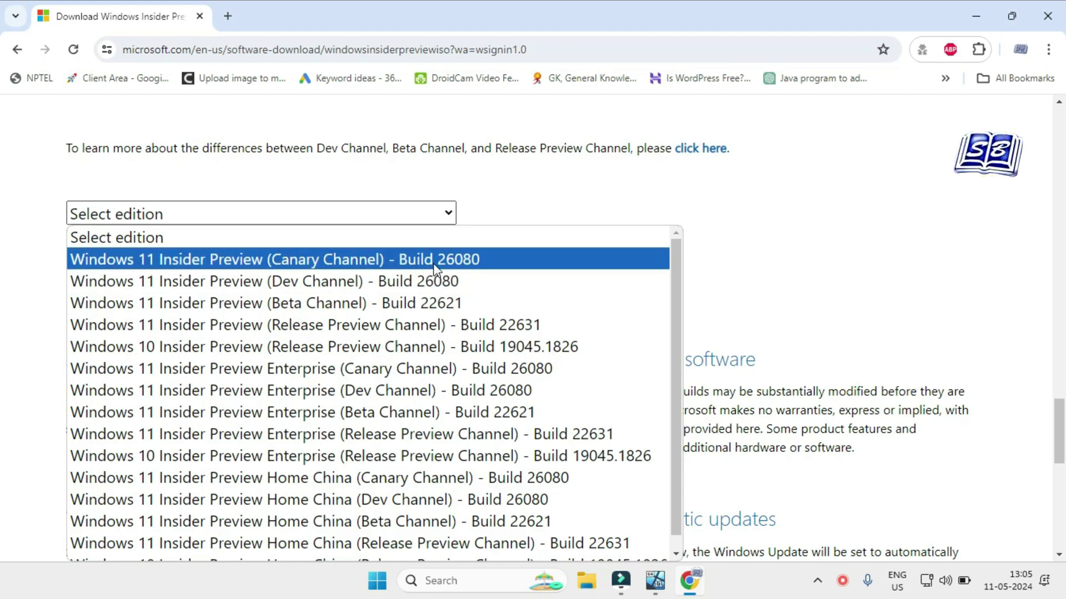
pyautogui.click(491, 259)
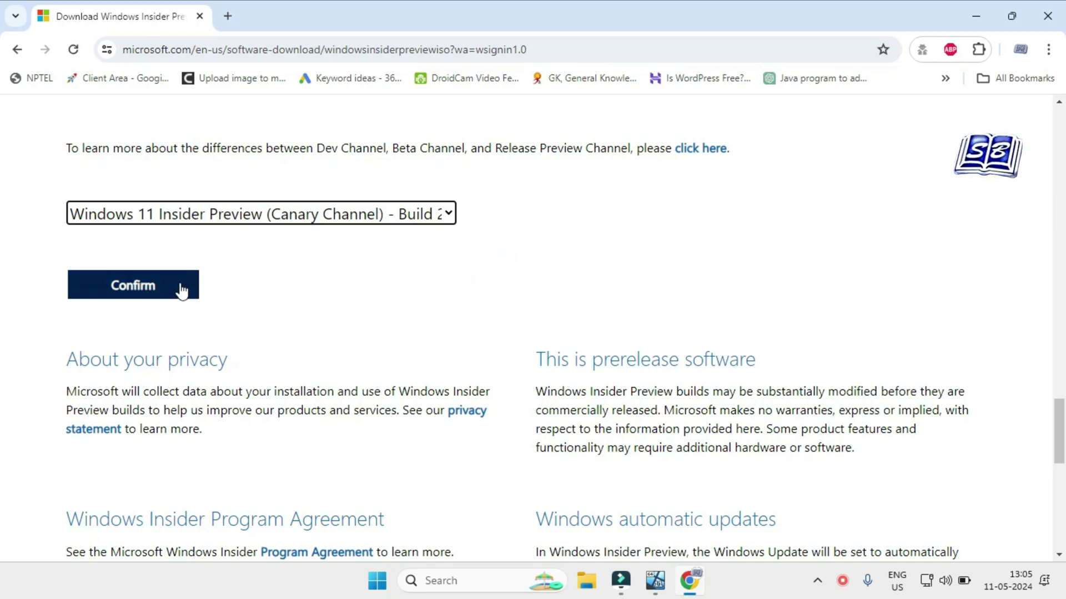
pyautogui.click(180, 289)
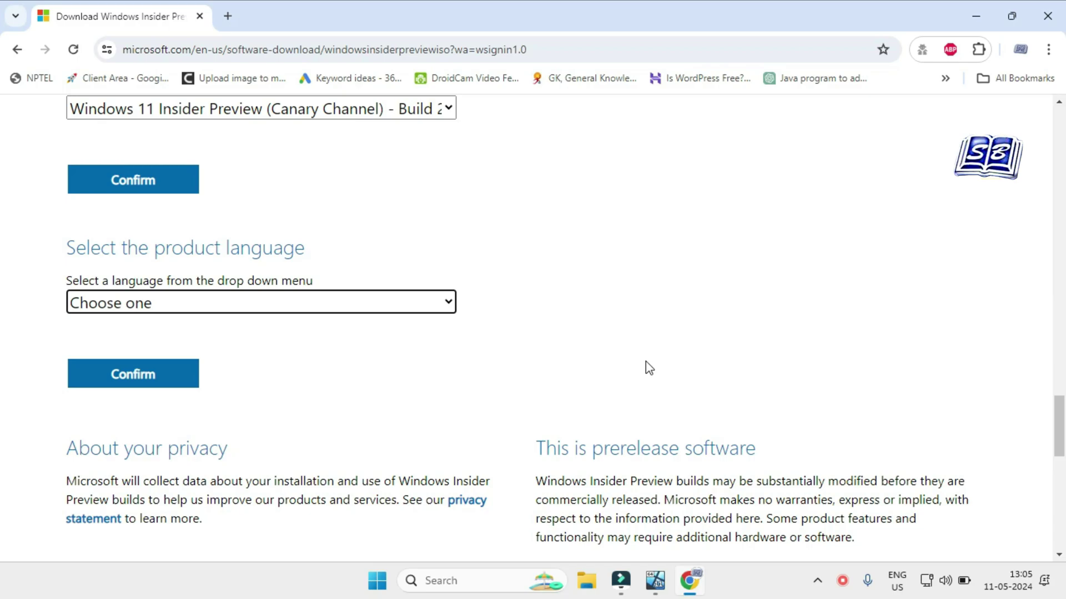
# Choose English (United States), confirm it, and download the 64-bit ISO.
pyautogui.click(441, 312)
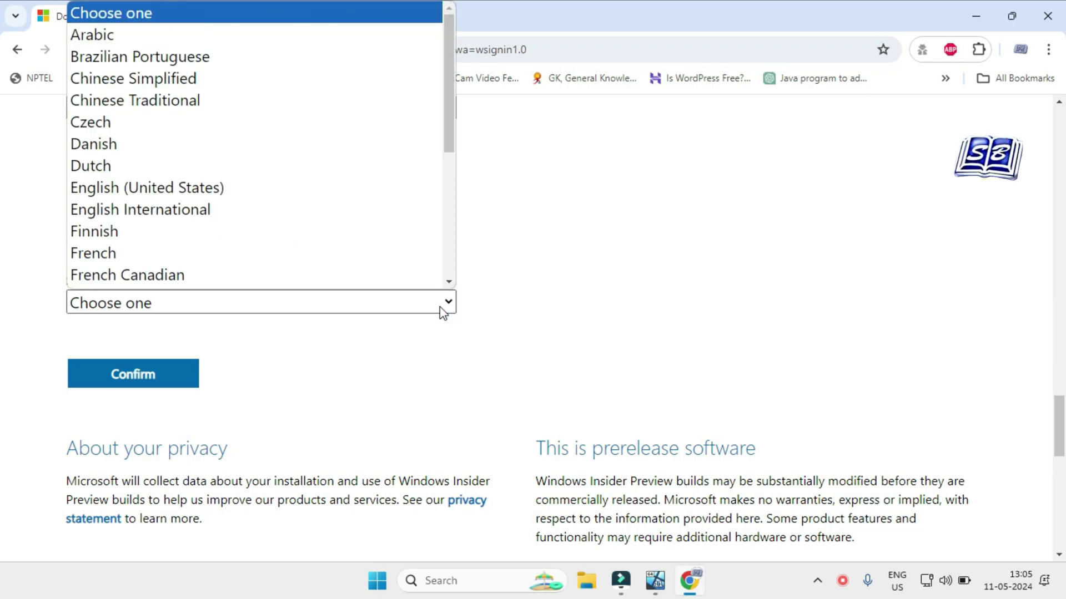
pyautogui.scroll(-1, 338, 195)
pyautogui.click(341, 179)
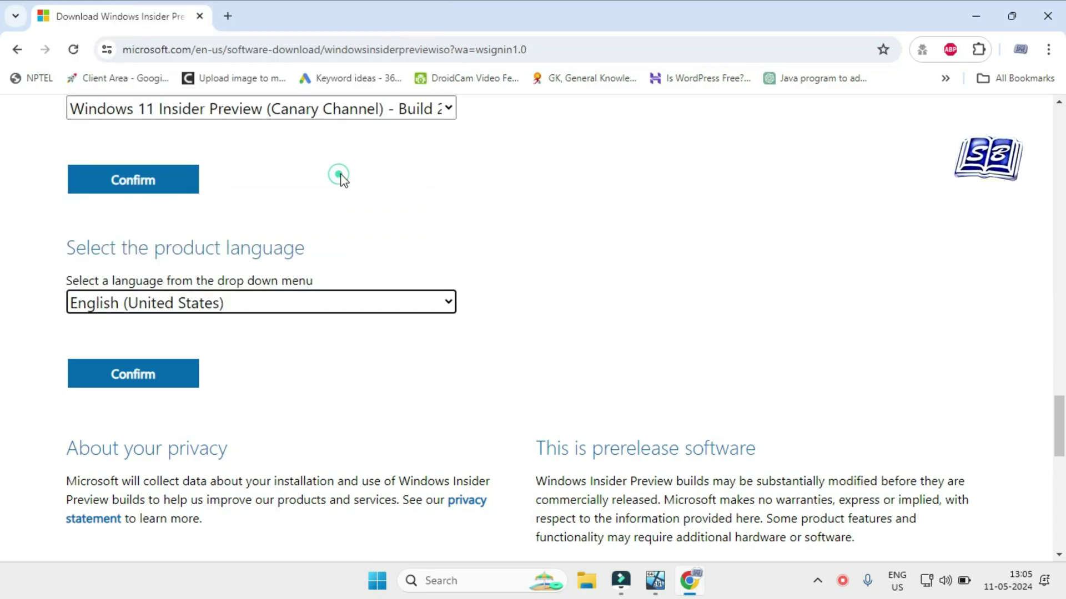
pyautogui.click(176, 373)
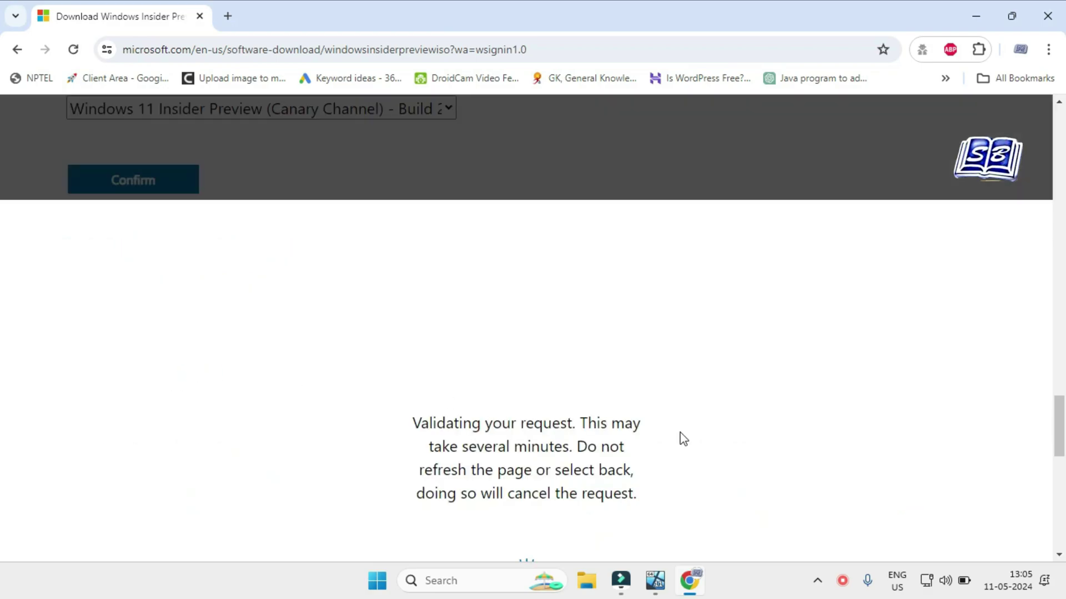
pyautogui.moveTo(66, 204); pyautogui.dragTo(549, 273)
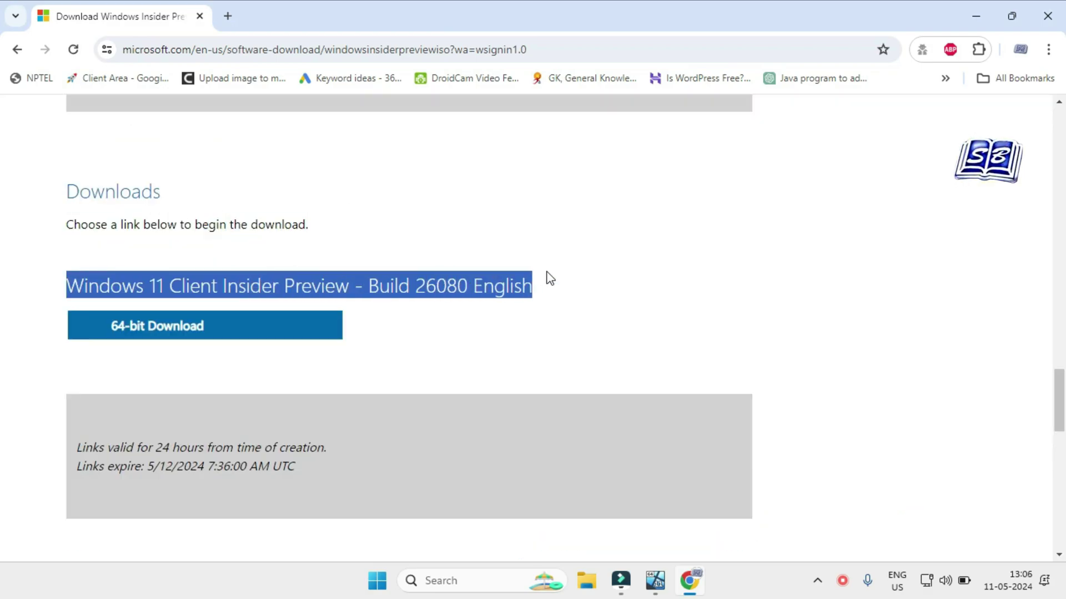
pyautogui.click(245, 333)
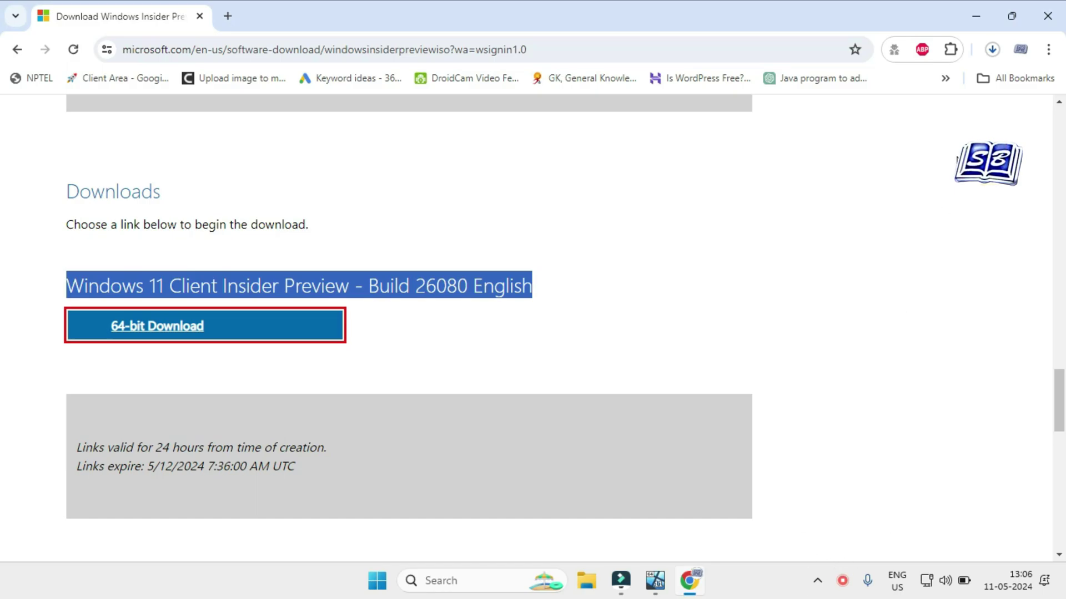
pyautogui.click(991, 50)
# Show the build 26080 ISO in its Downloads folder from Chrome's full download history.
pyautogui.click(841, 444)
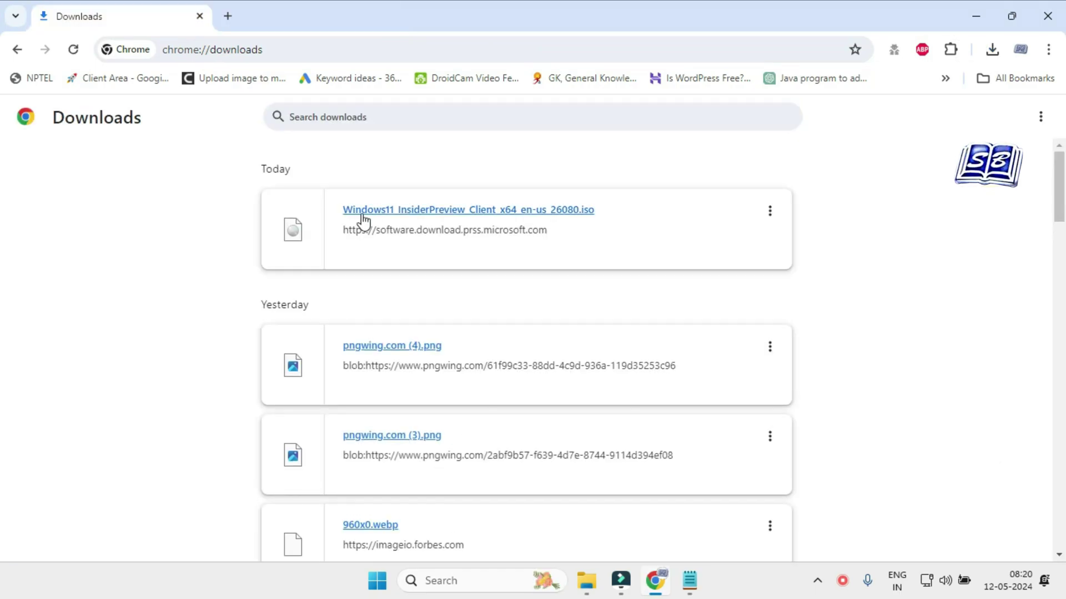
pyautogui.click(769, 210)
pyautogui.click(728, 225)
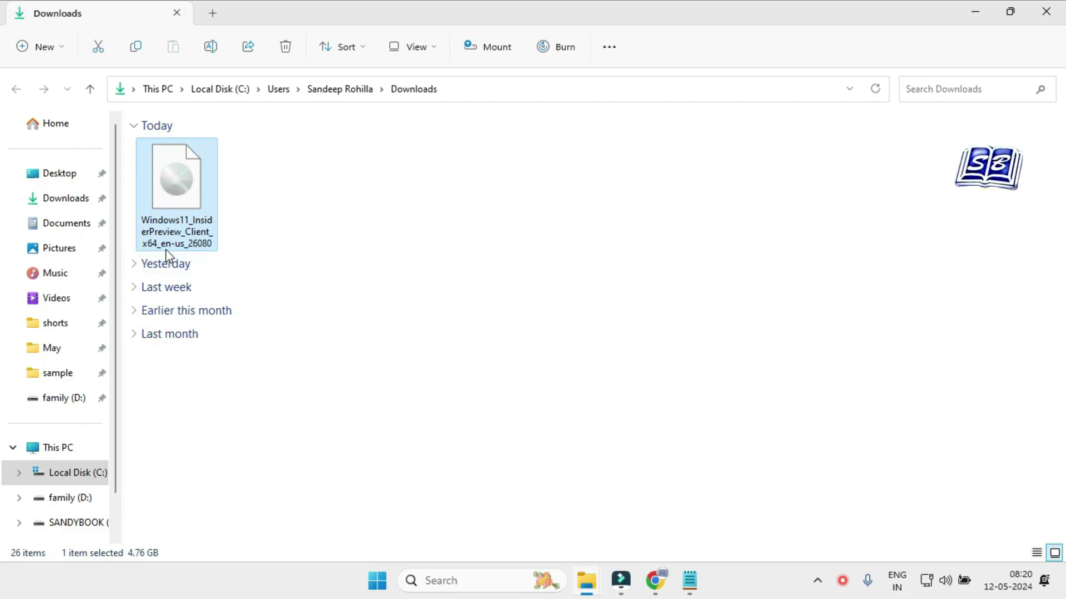
# Mount the 26080 ISO as drive E: and select install.wim in its sources folder.
pyautogui.doubleClick(193, 187)
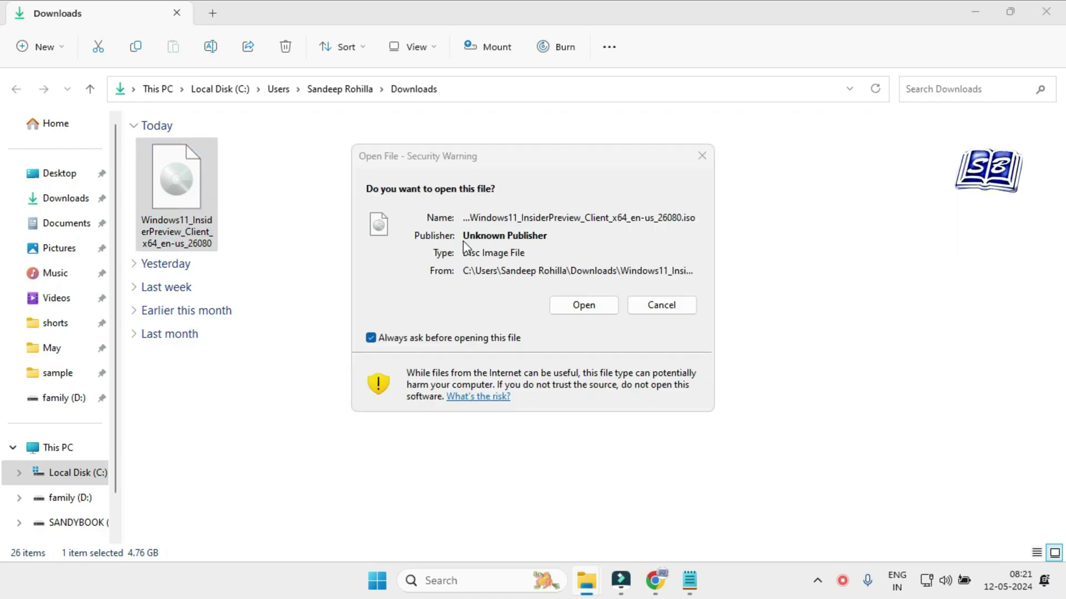
pyautogui.click(573, 305)
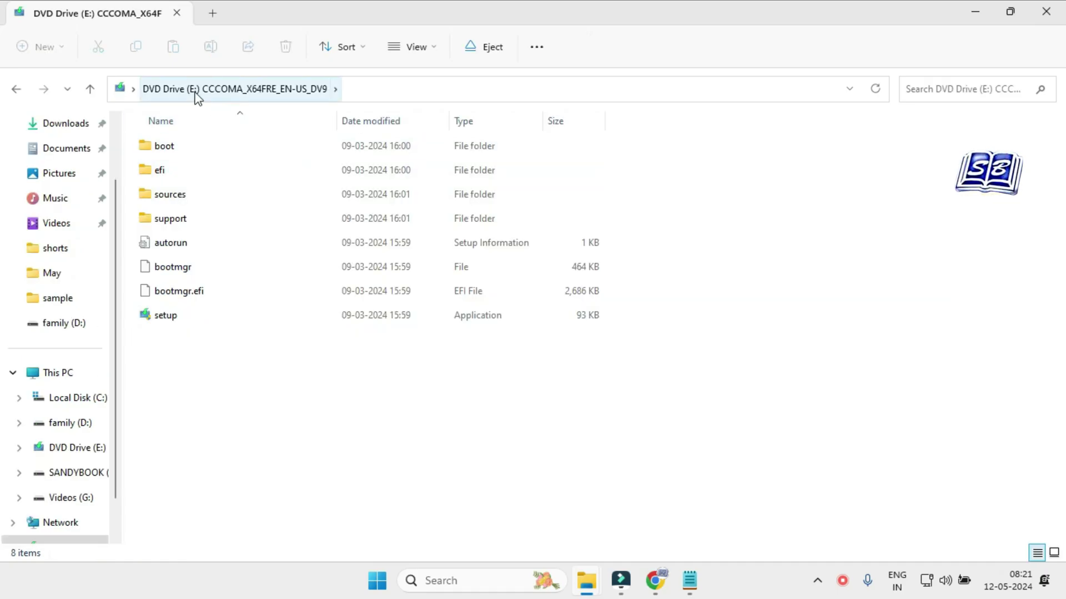
pyautogui.doubleClick(258, 198)
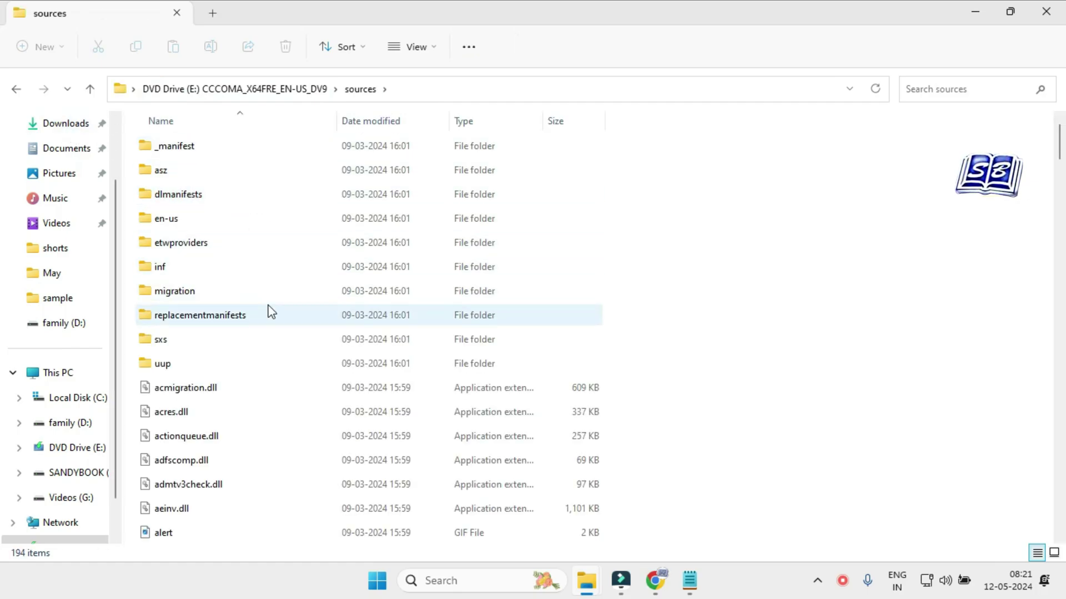
pyautogui.press('i')
pyautogui.press('i')
pyautogui.press('i')
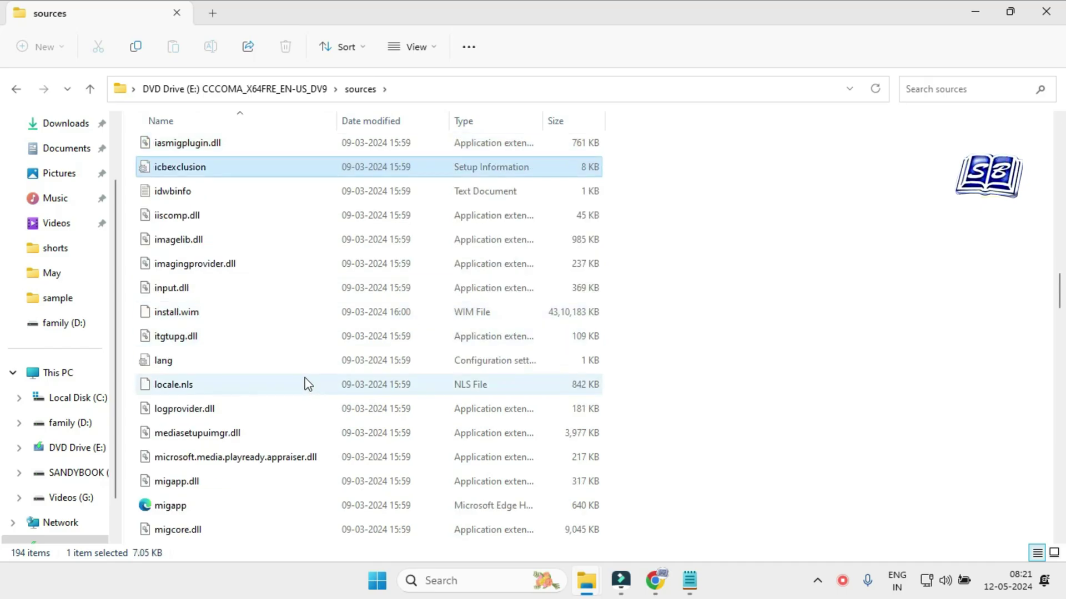
pyautogui.click(197, 315)
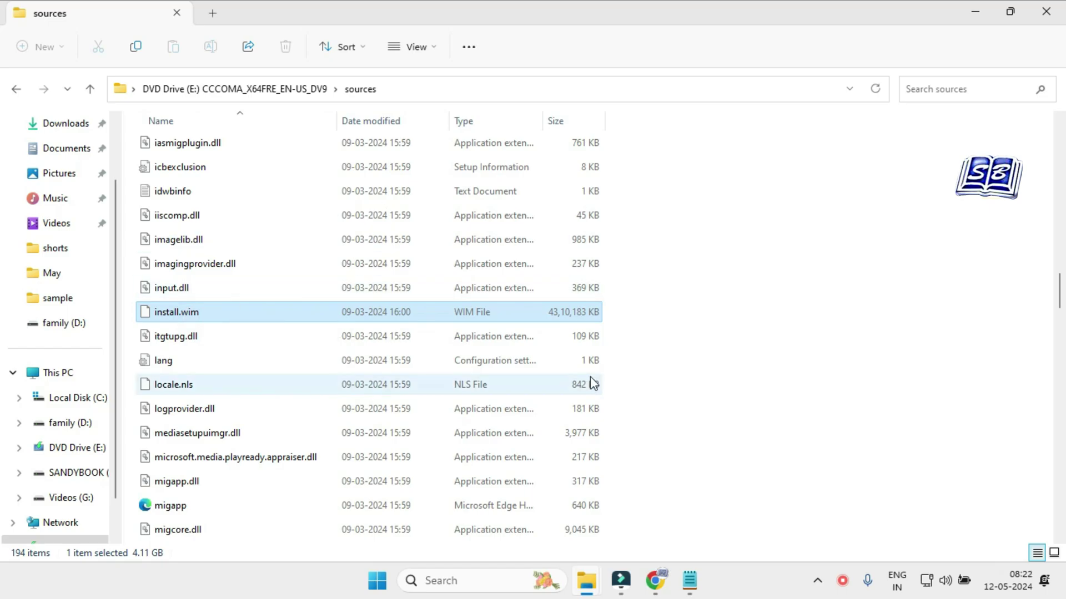
pyautogui.press('super+r')
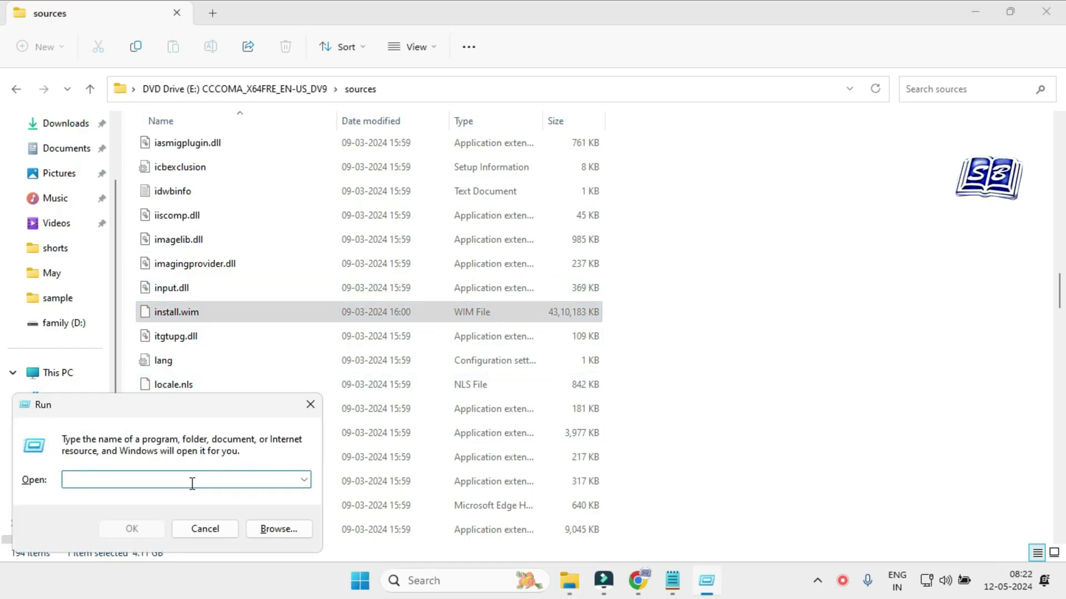
# Launch Command Prompt as administrator by running cmd with Ctrl+Shift+Enter.
pyautogui.write('cmd')
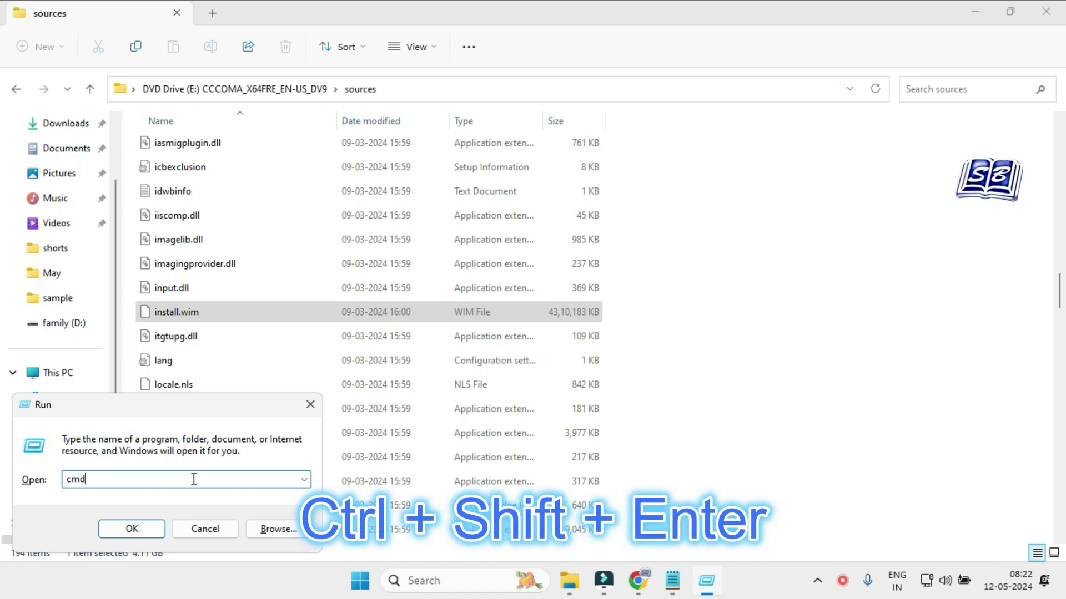
pyautogui.hotkey('ctrl', 'shift', 'Return')
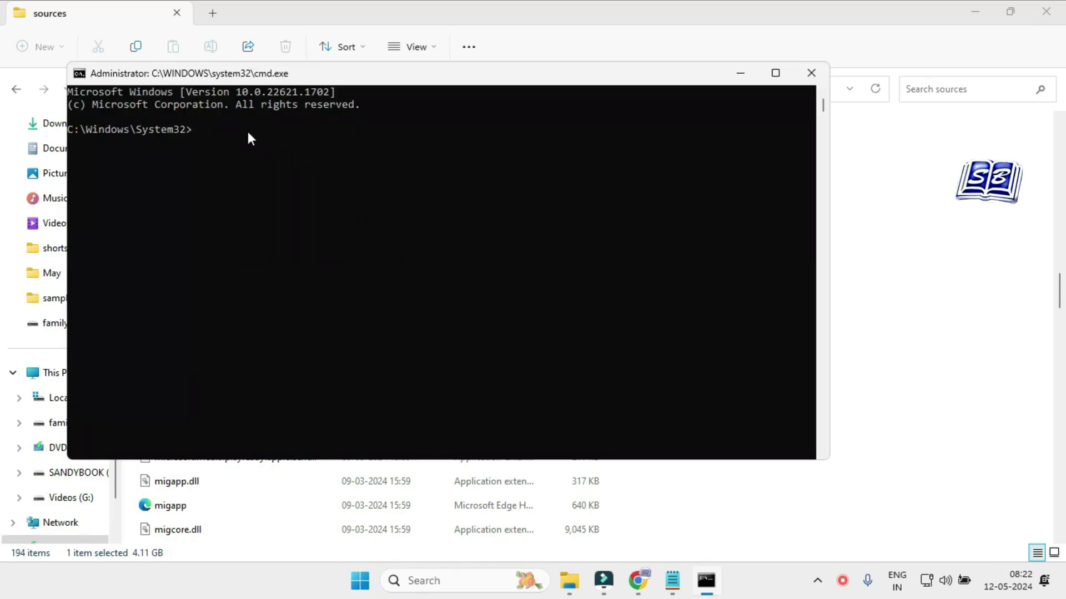
pyautogui.moveTo(412, 82); pyautogui.dragTo(477, 90)
pyautogui.moveTo(195, 90); pyautogui.dragTo(175, 94)
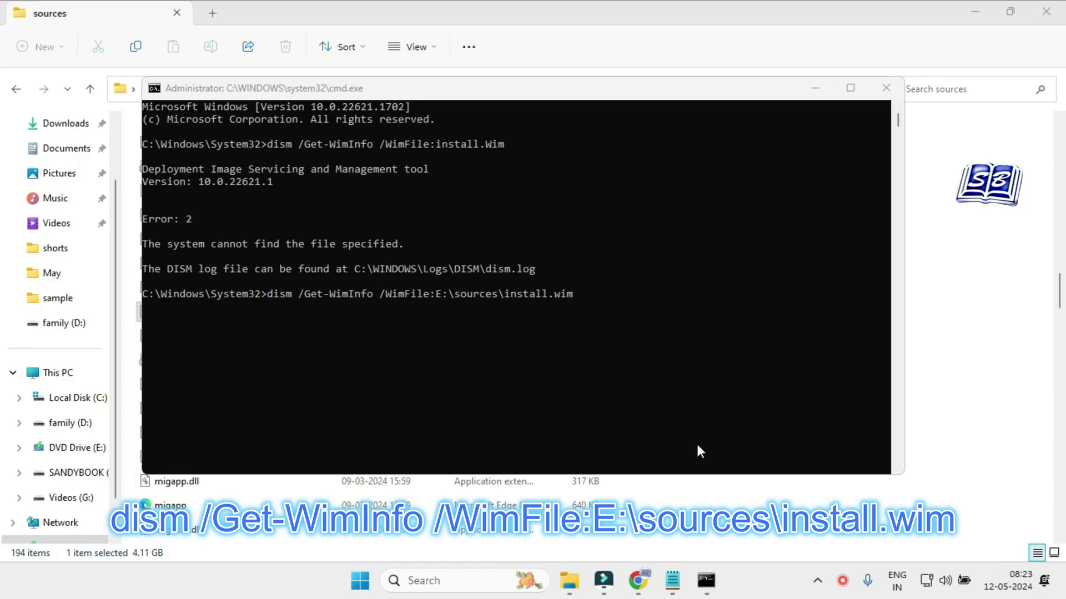
pyautogui.click(614, 382)
pyautogui.moveTo(172, 92); pyautogui.dragTo(189, 88)
pyautogui.press('Escape')
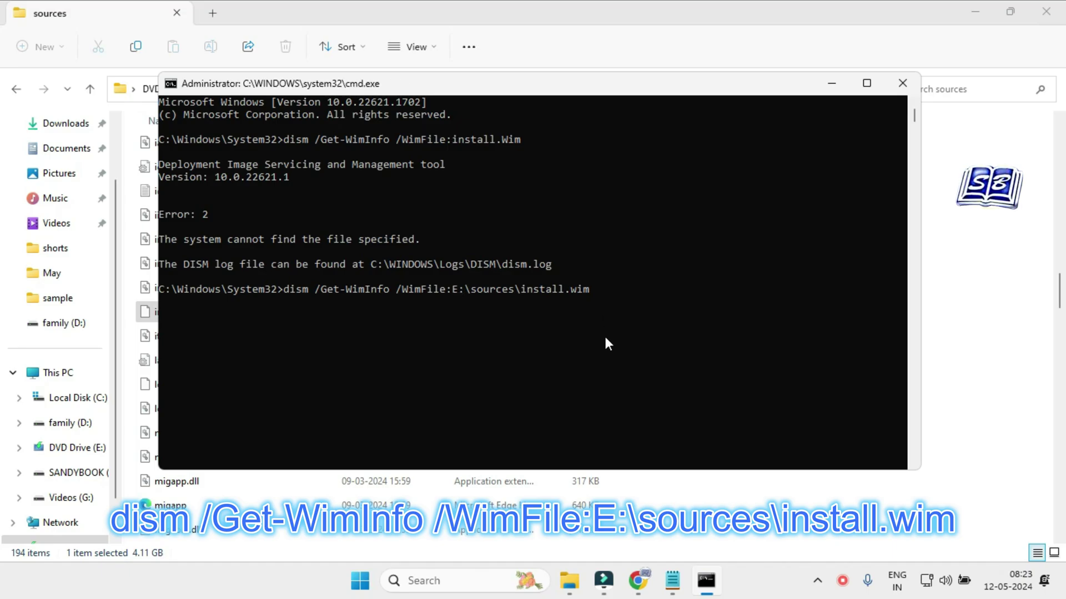
# Run dism /Get-WimInfo on E:\sources\install.wim and review the 11 listed editions.
pyautogui.press('Return')
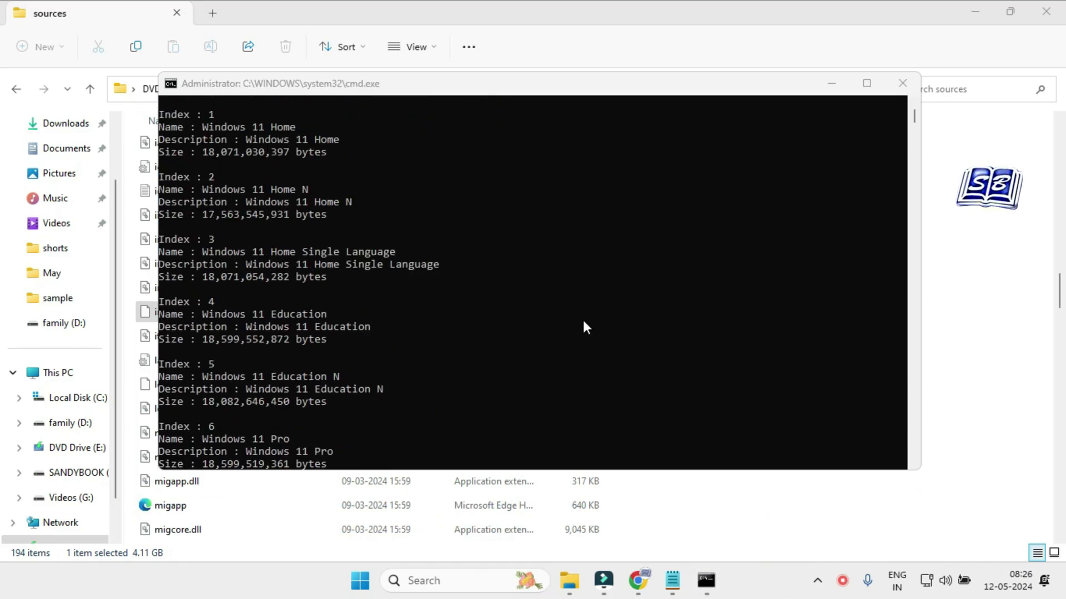
pyautogui.scroll(3, 584, 322)
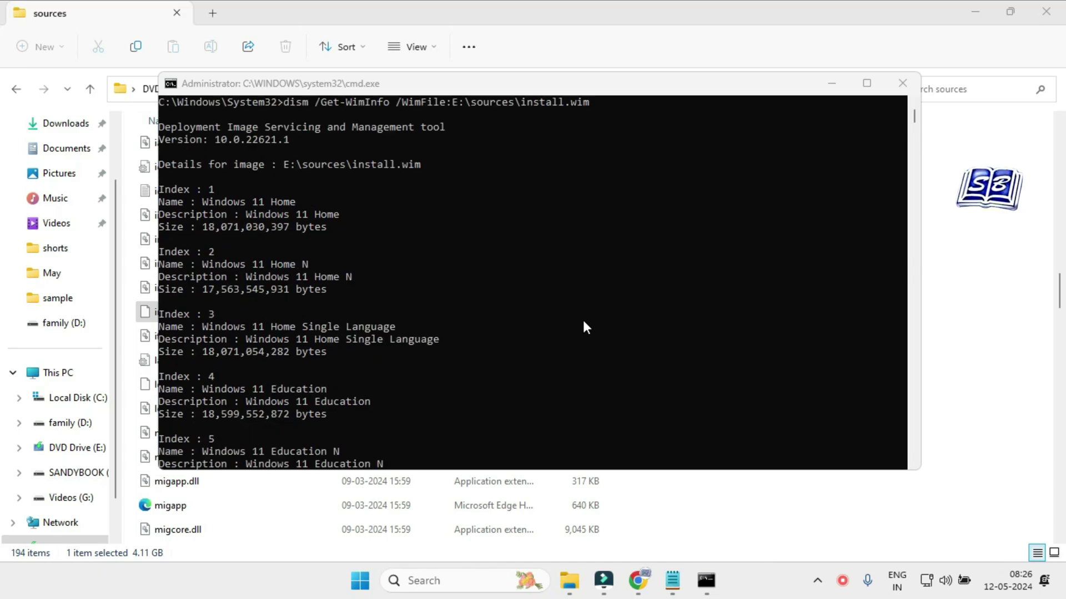
pyautogui.click(216, 237)
pyautogui.moveTo(237, 301); pyautogui.dragTo(308, 299)
pyautogui.scroll(-1, 336, 329)
pyautogui.moveTo(265, 326); pyautogui.dragTo(374, 329)
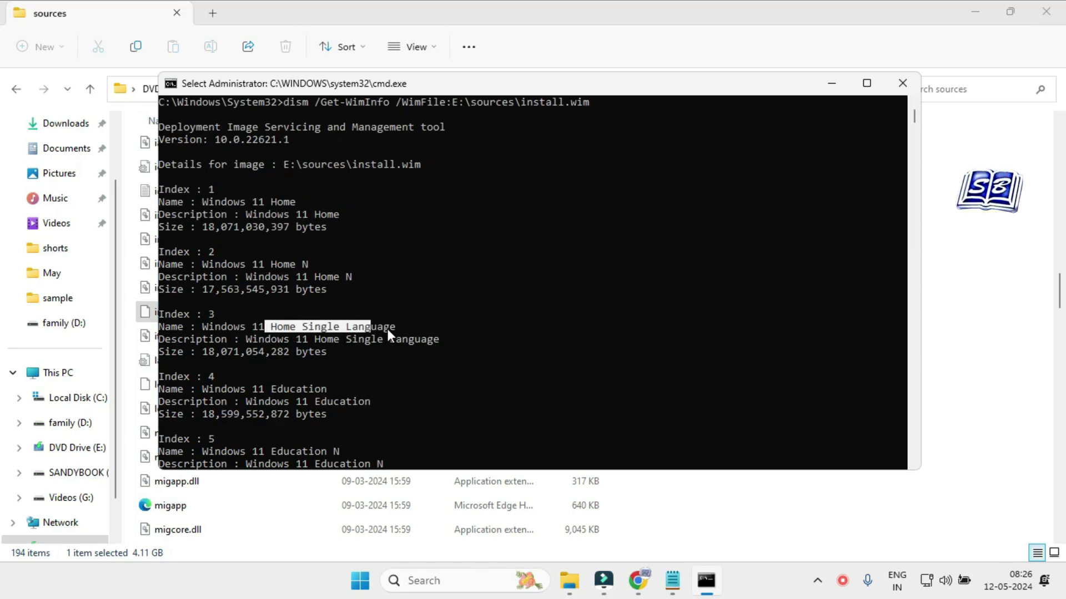
pyautogui.scroll(-13, 227, 355)
pyautogui.moveTo(220, 325); pyautogui.dragTo(153, 328)
pyautogui.scroll(13, 405, 430)
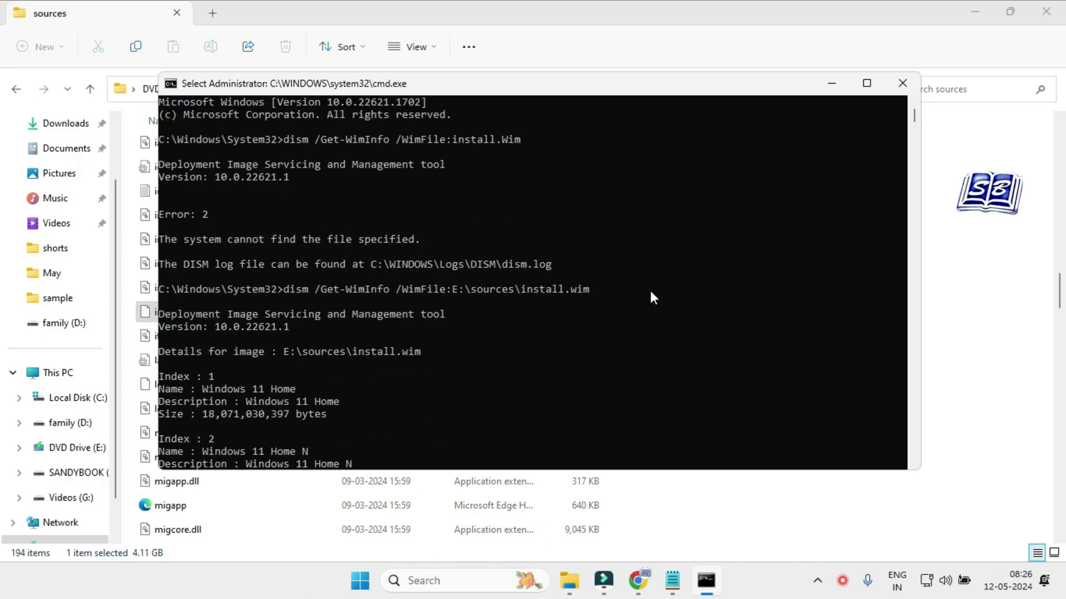
# Clear the console with cls and run dism /Get-WimInfo for install.wim index 10.
pyautogui.write('cl')
pyautogui.write('s')
pyautogui.press('Return')
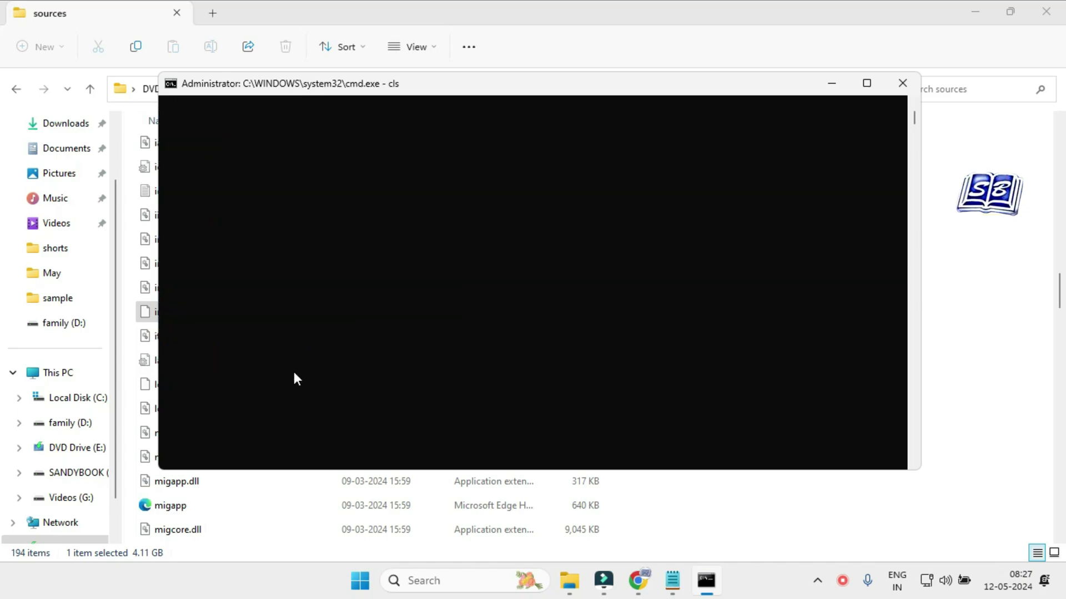
pyautogui.write('dism /Get-WimInfo /WimFile:E:\\sources\\install.wim /index:10')
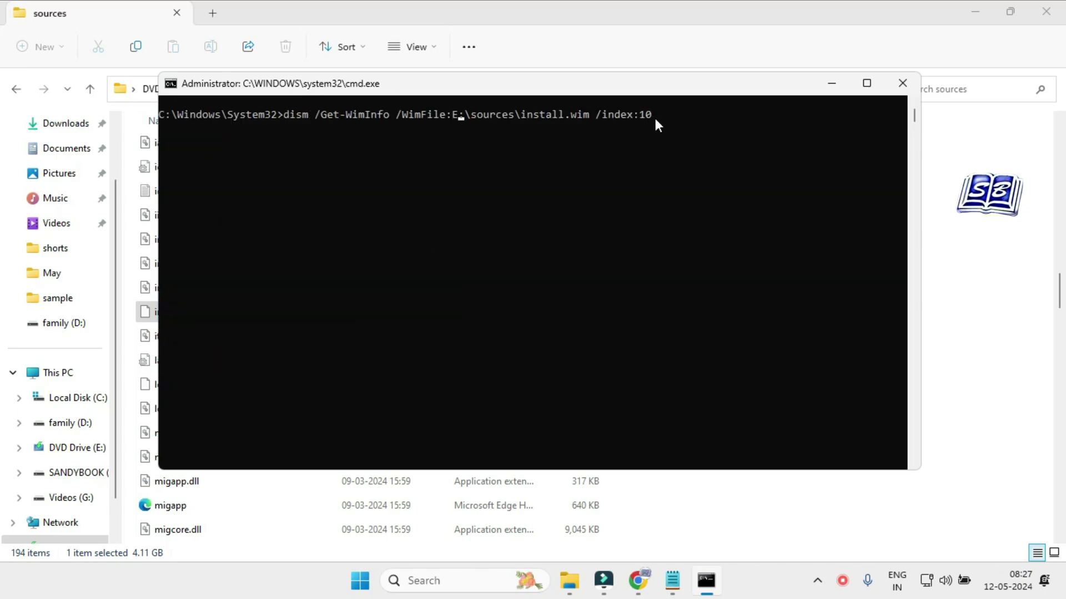
pyautogui.click(657, 115)
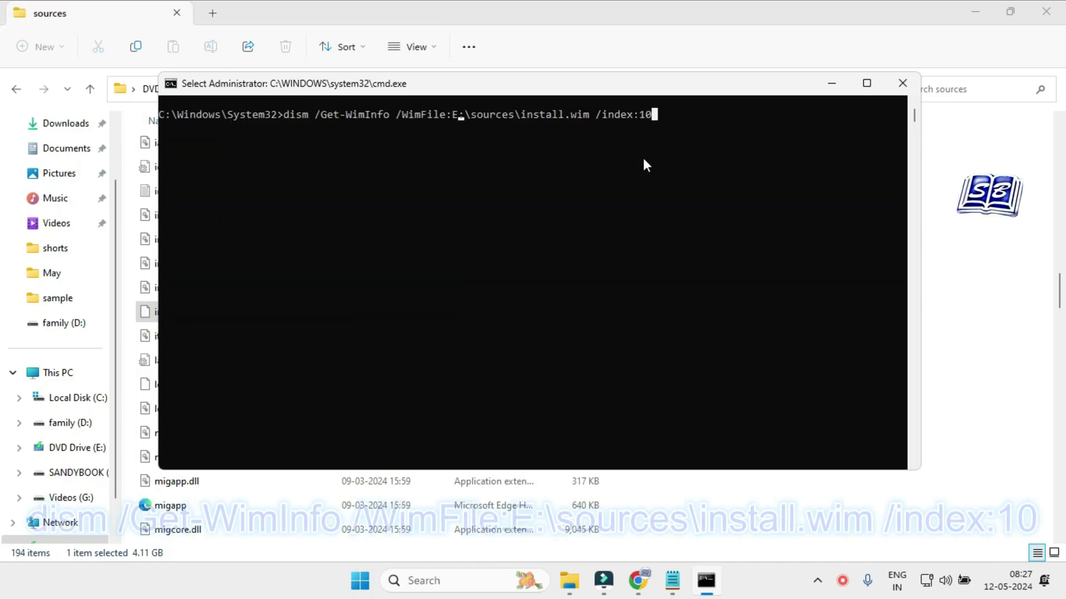
pyautogui.press('Escape')
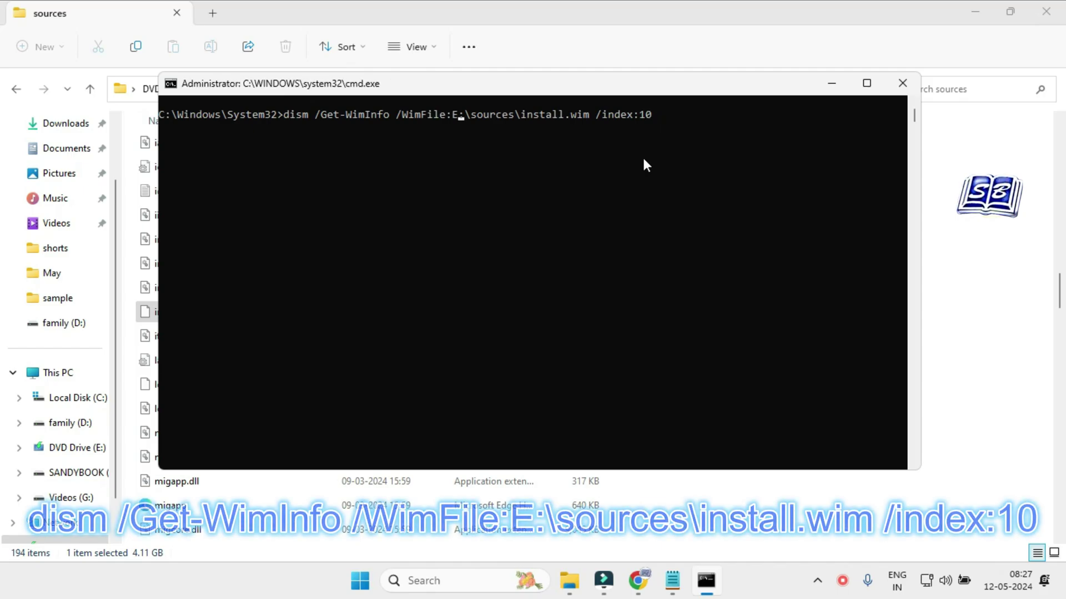
pyautogui.press('Return')
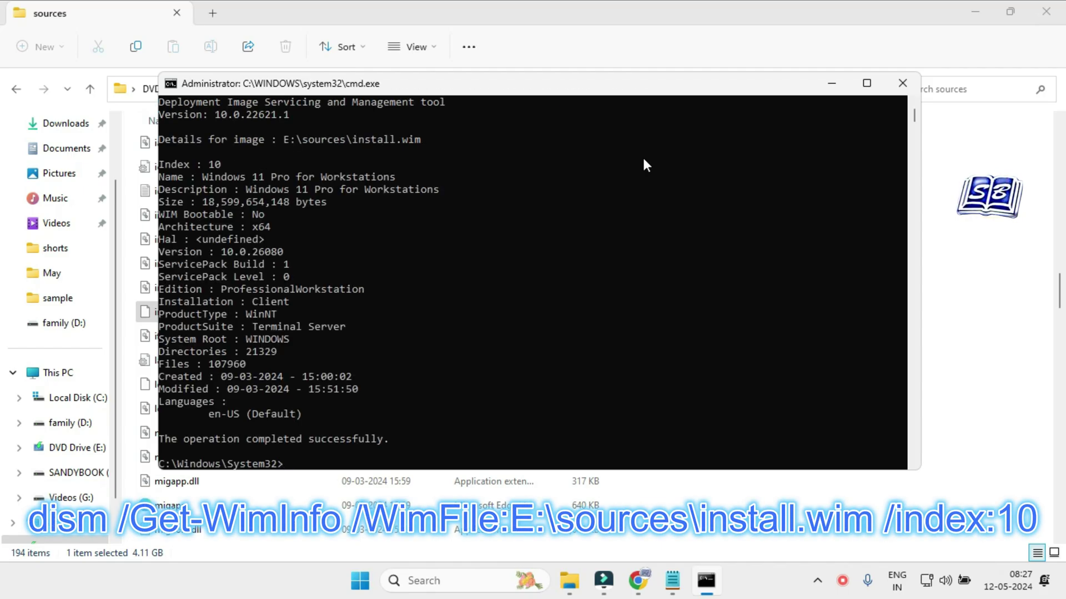
pyautogui.scroll(1, 519, 271)
pyautogui.scroll(-2, 519, 270)
pyautogui.scroll(2, 519, 258)
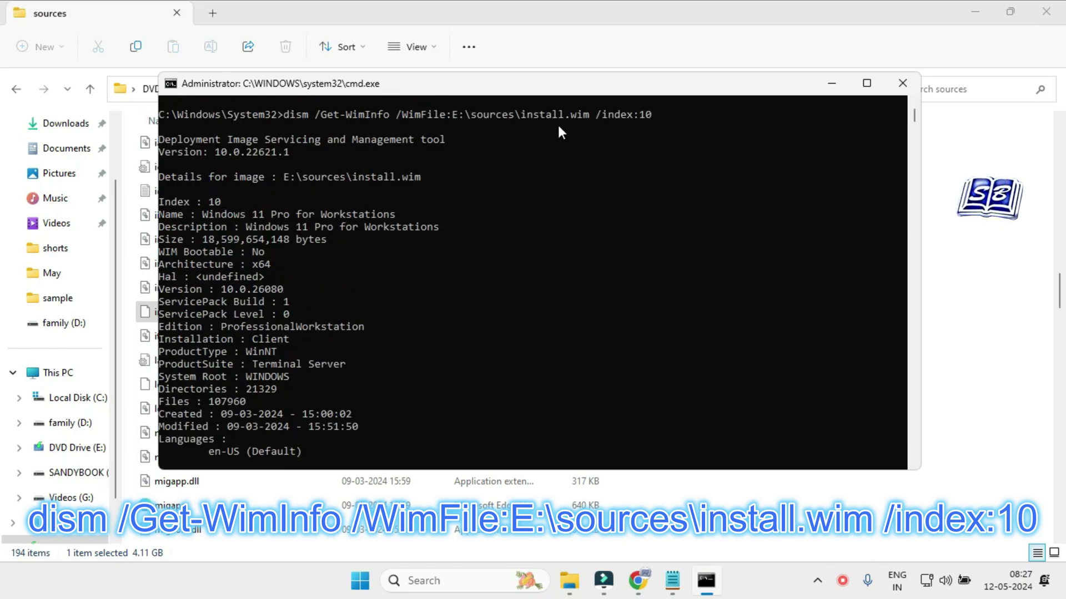
pyautogui.scroll(-2, 444, 277)
pyautogui.scroll(1, 438, 279)
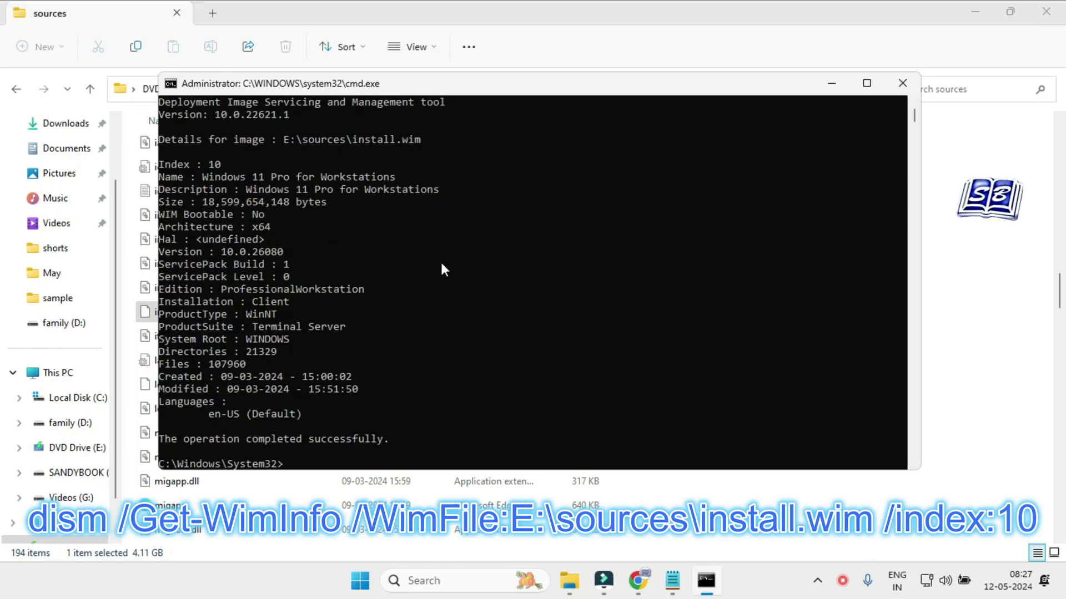
# Highlight index 10's name, description, 18,599,654,148-byte size, bootable, x64 and version lines.
pyautogui.moveTo(195, 178); pyautogui.dragTo(290, 177)
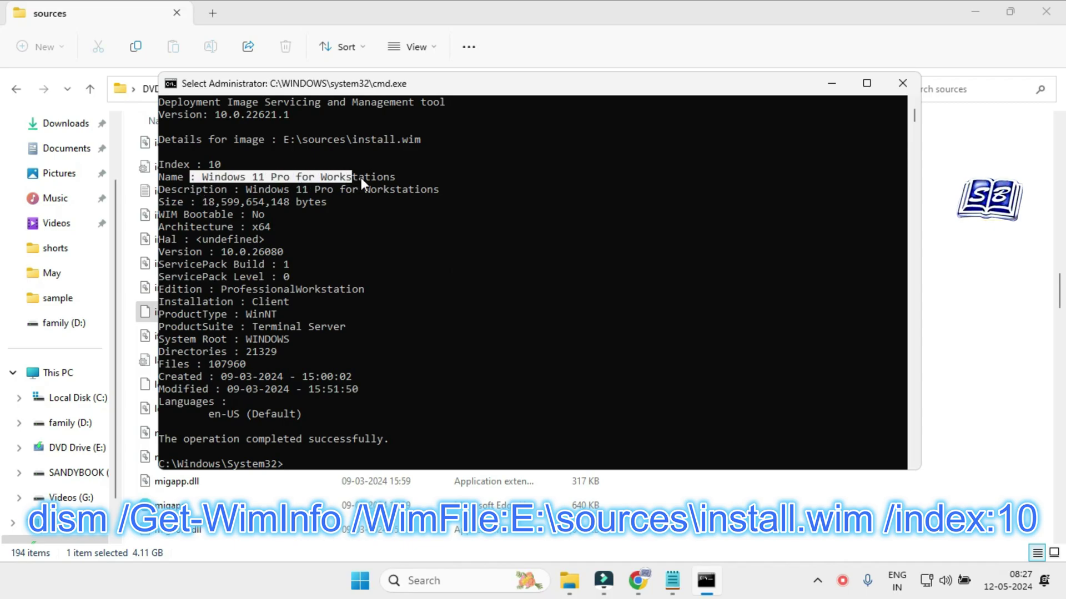
pyautogui.click(237, 189)
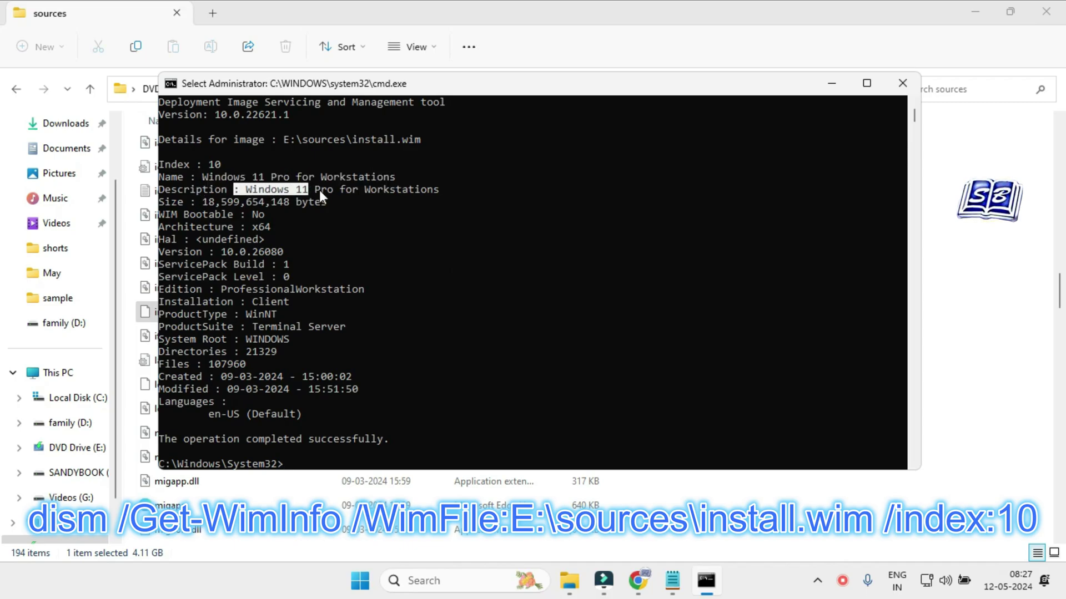
pyautogui.moveTo(205, 201); pyautogui.dragTo(332, 201)
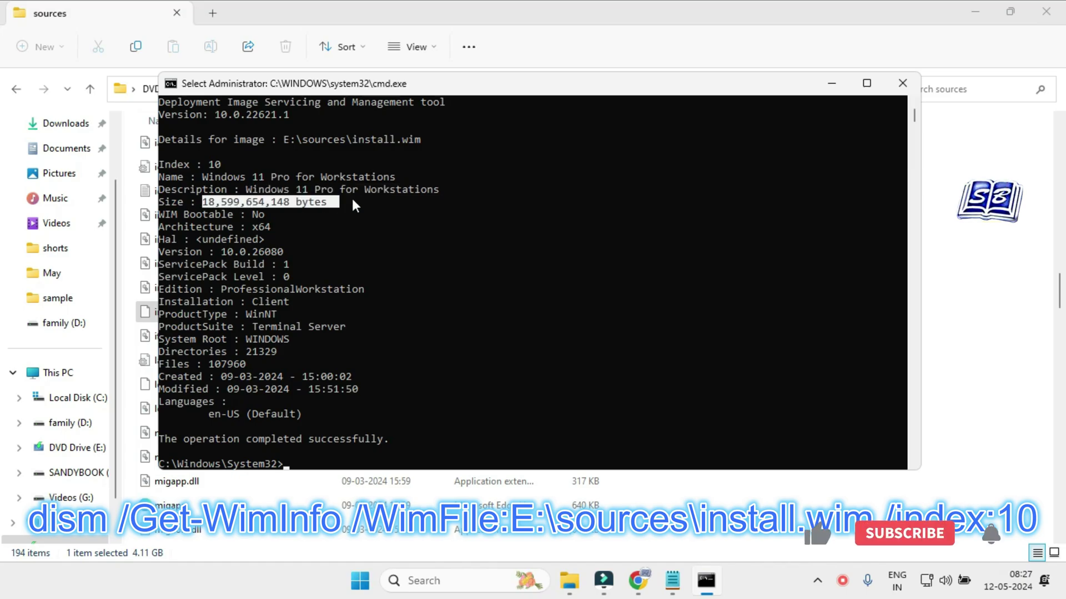
pyautogui.moveTo(190, 214); pyautogui.dragTo(255, 214)
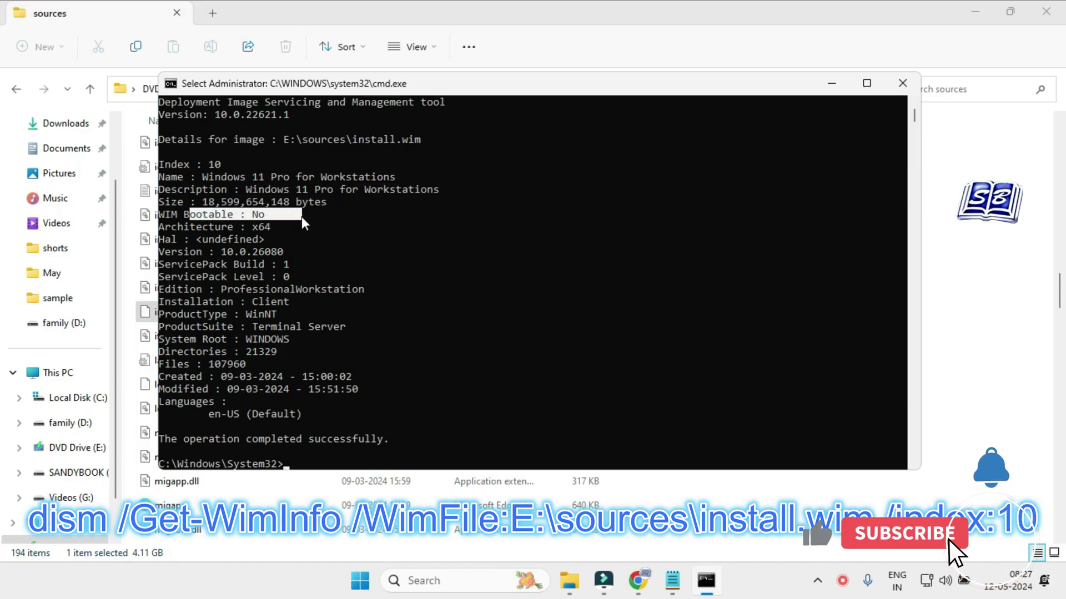
pyautogui.moveTo(184, 226); pyautogui.dragTo(283, 226)
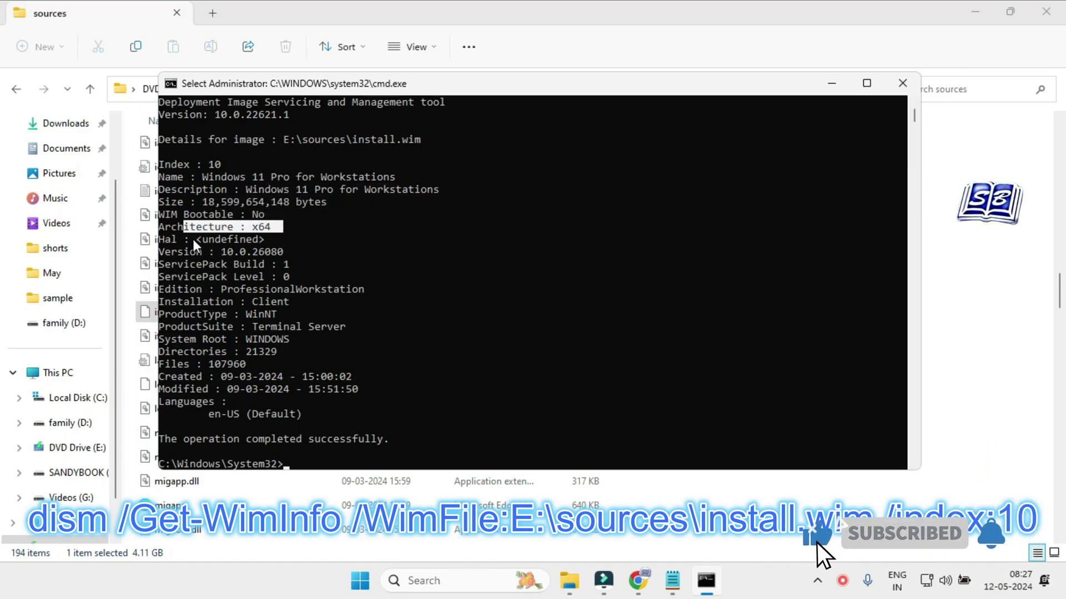
pyautogui.moveTo(205, 253); pyautogui.dragTo(219, 253)
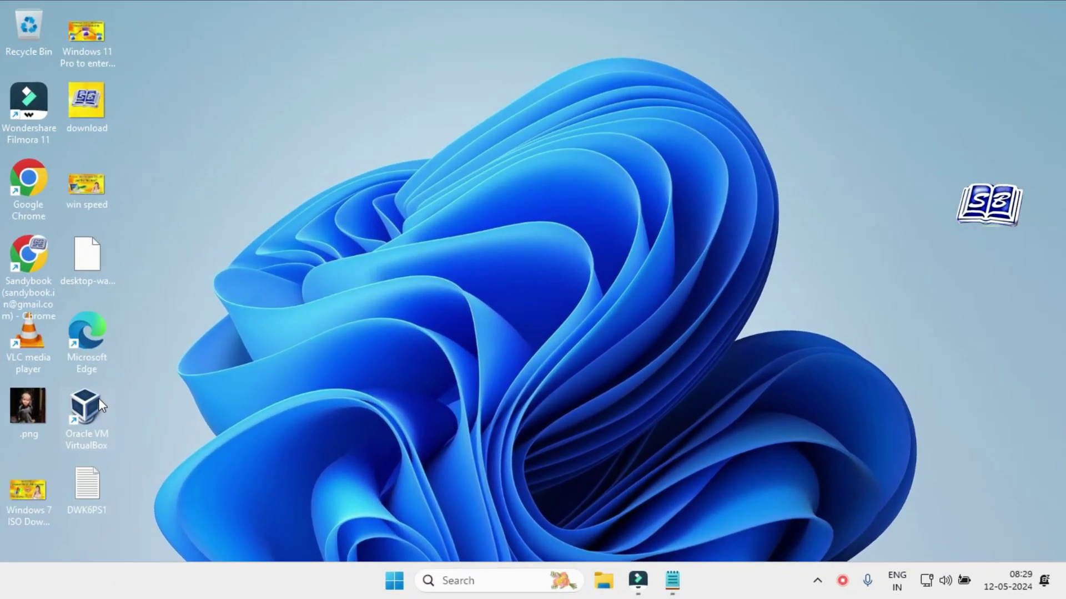
# Launch VirtualBox and start a new virtual machine named 'windows 11 24H2'.
pyautogui.click(86, 407)
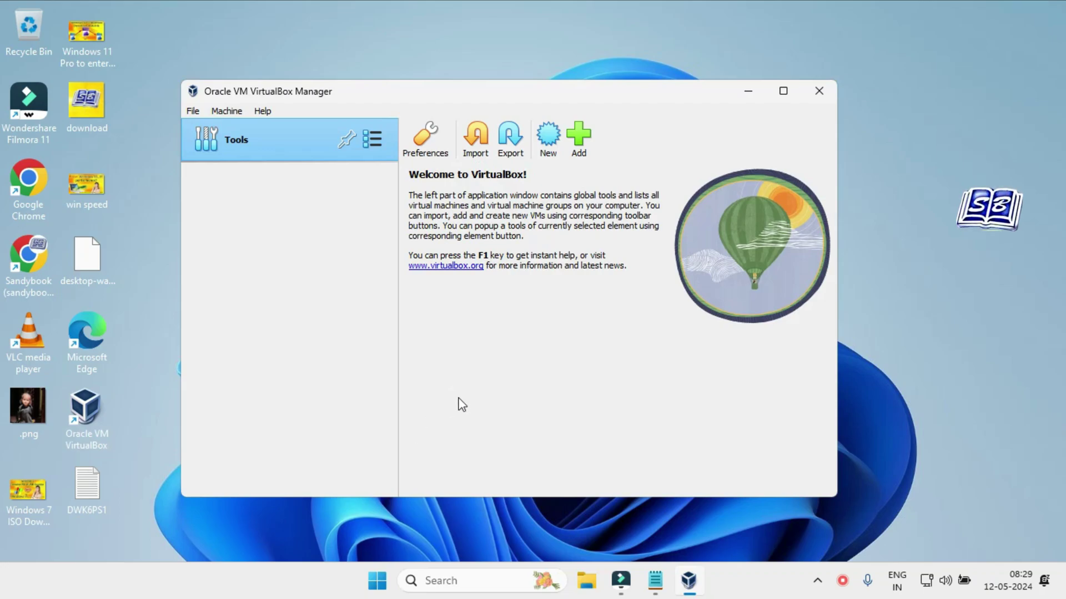
pyautogui.hotkey('ctrl', 'n')
pyautogui.click(467, 245)
pyautogui.write('windows')
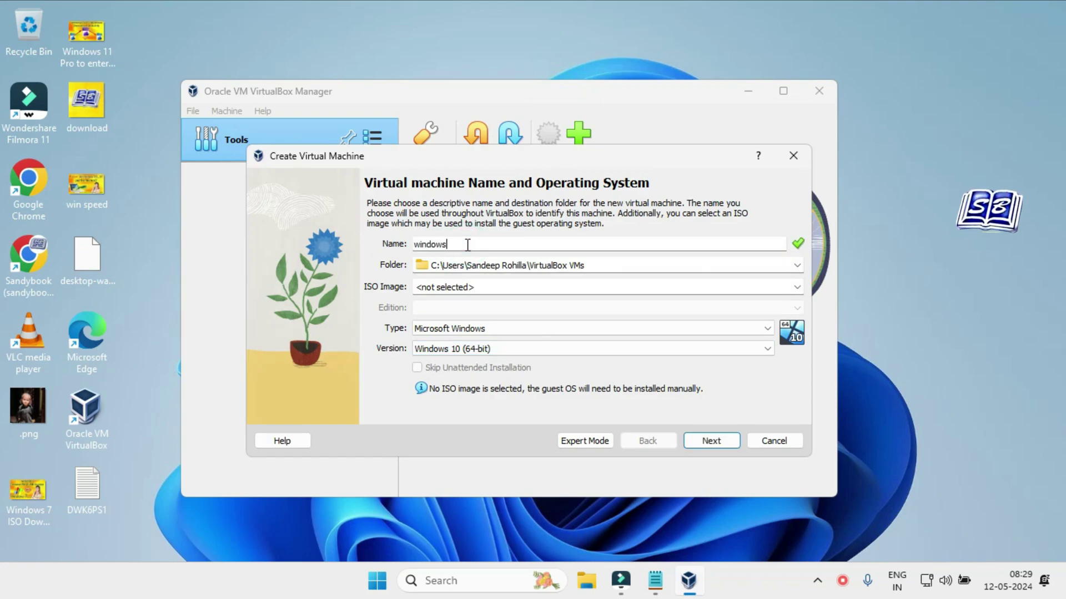
pyautogui.write(' 11 24H2')
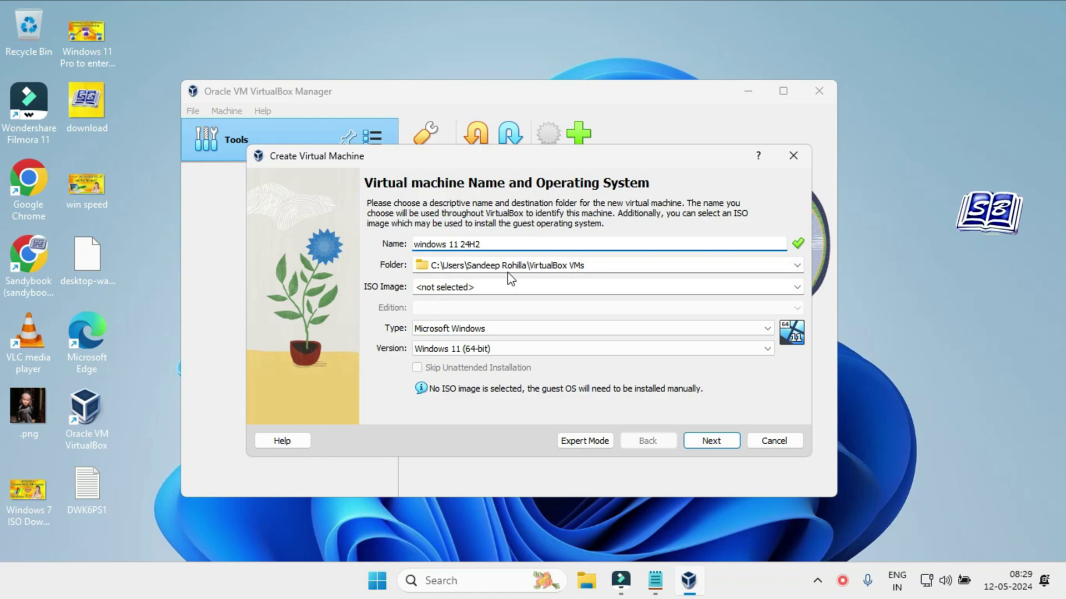
# Attach the Windows 11 Insider Preview ISO from Downloads and skip unattended installation.
pyautogui.click(797, 287)
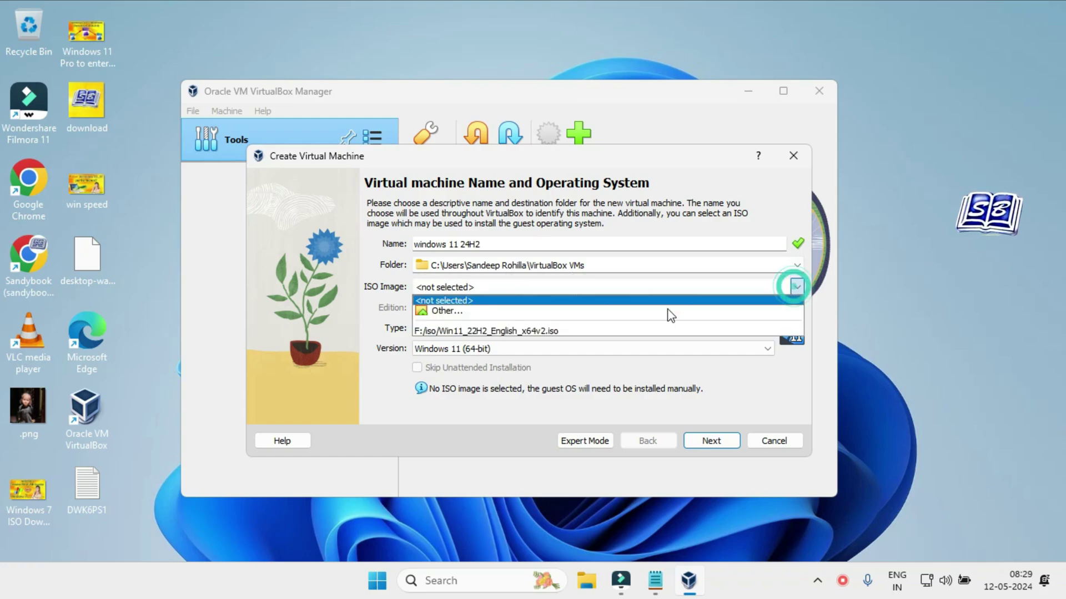
pyautogui.click(595, 311)
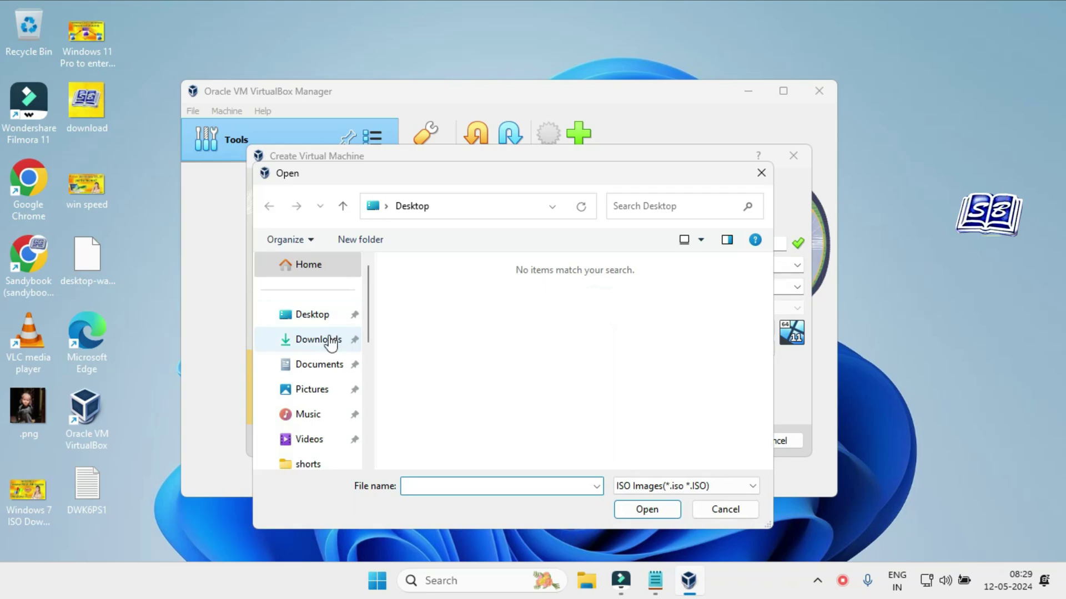
pyautogui.click(326, 339)
pyautogui.click(470, 317)
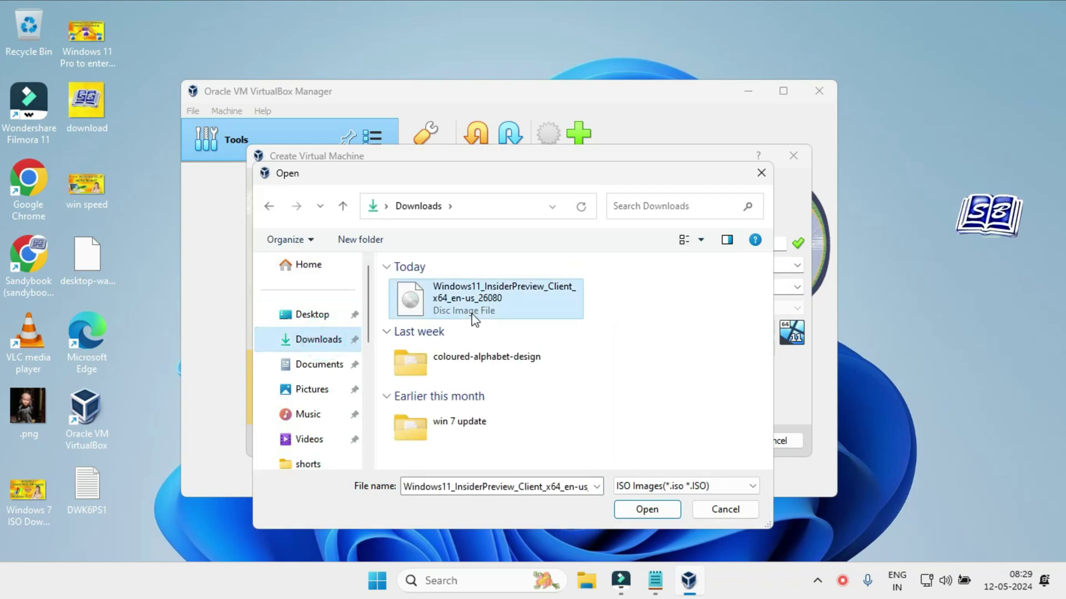
pyautogui.click(640, 510)
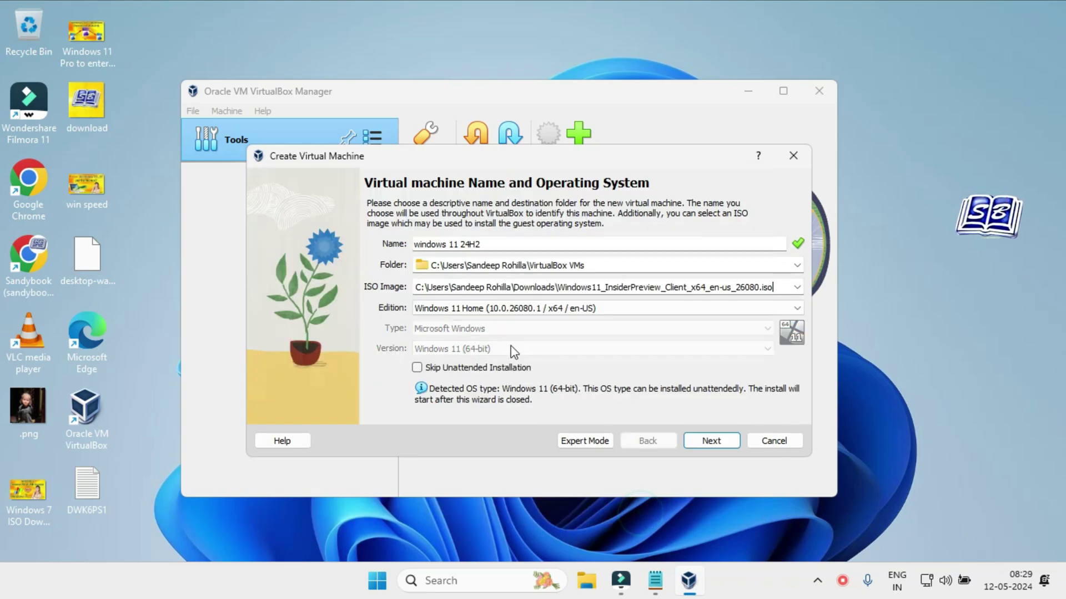
pyautogui.click(417, 368)
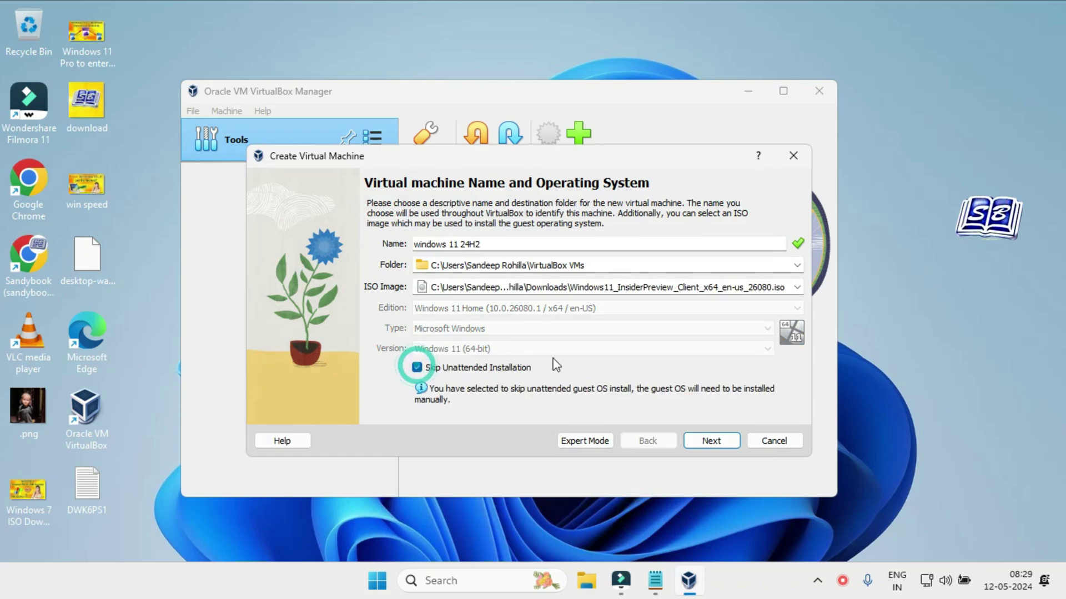
pyautogui.click(705, 440)
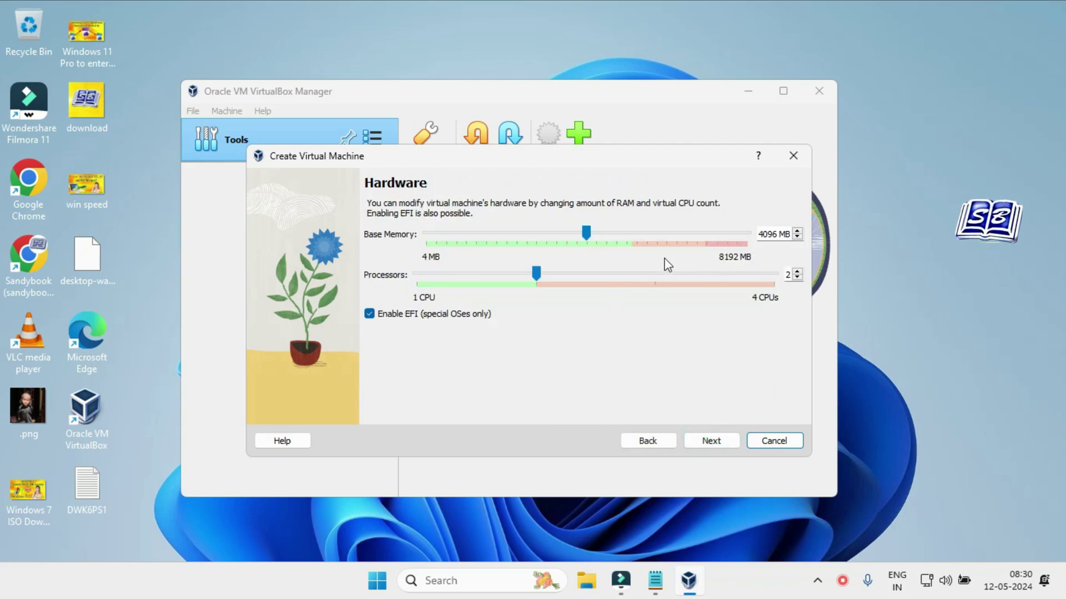
# Raise base memory to about 4805 MB and set a 50 GB disk, then create the VM.
pyautogui.moveTo(587, 233); pyautogui.dragTo(614, 234)
pyautogui.click(712, 441)
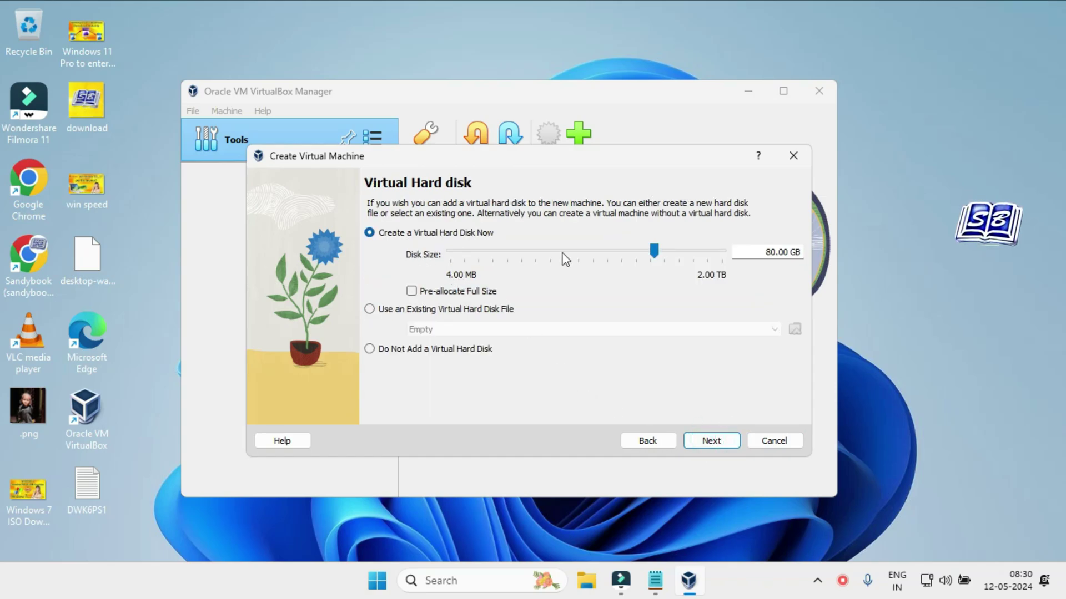
pyautogui.moveTo(766, 253); pyautogui.dragTo(798, 253)
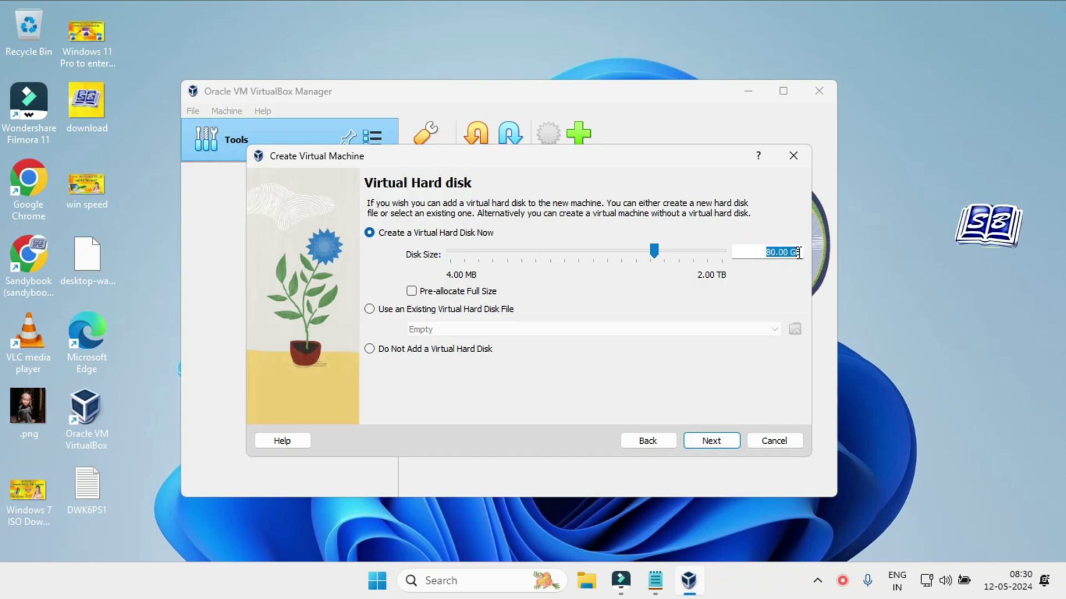
pyautogui.click(586, 580)
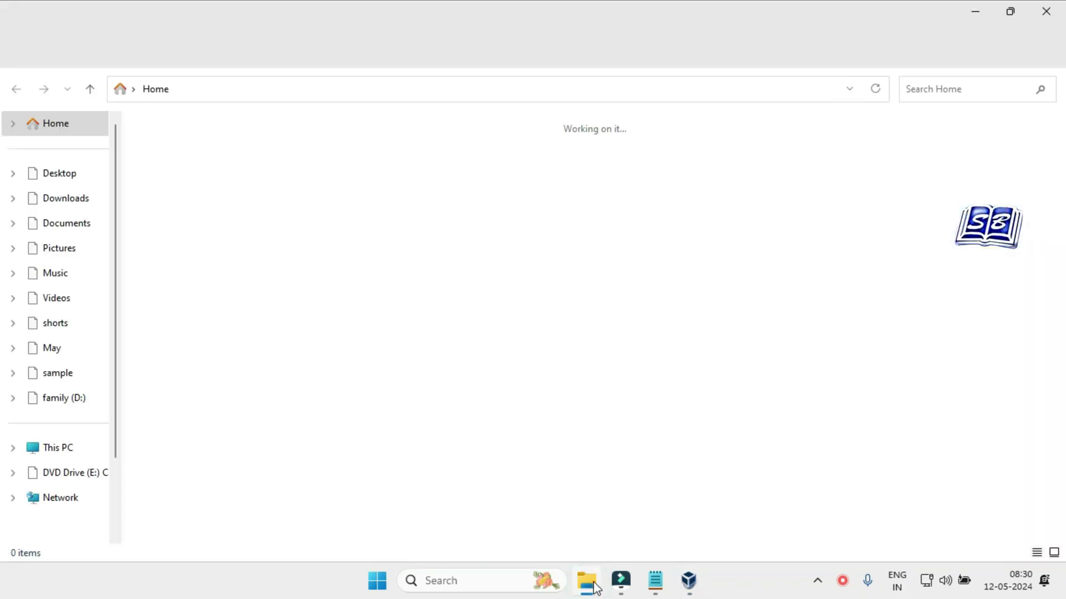
pyautogui.click(75, 453)
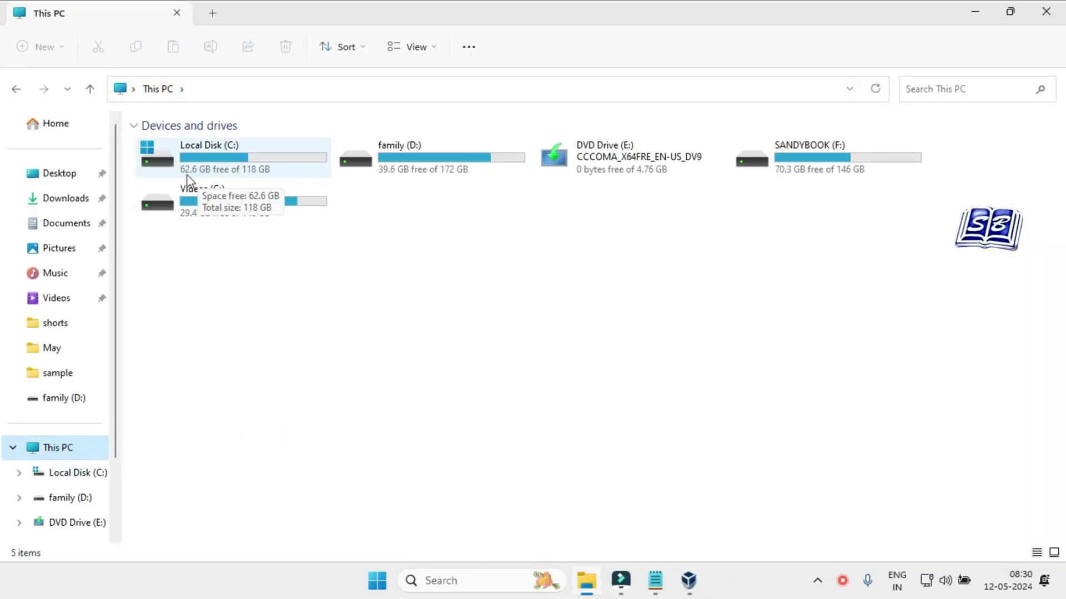
pyautogui.click(688, 582)
pyautogui.write('50 GB')
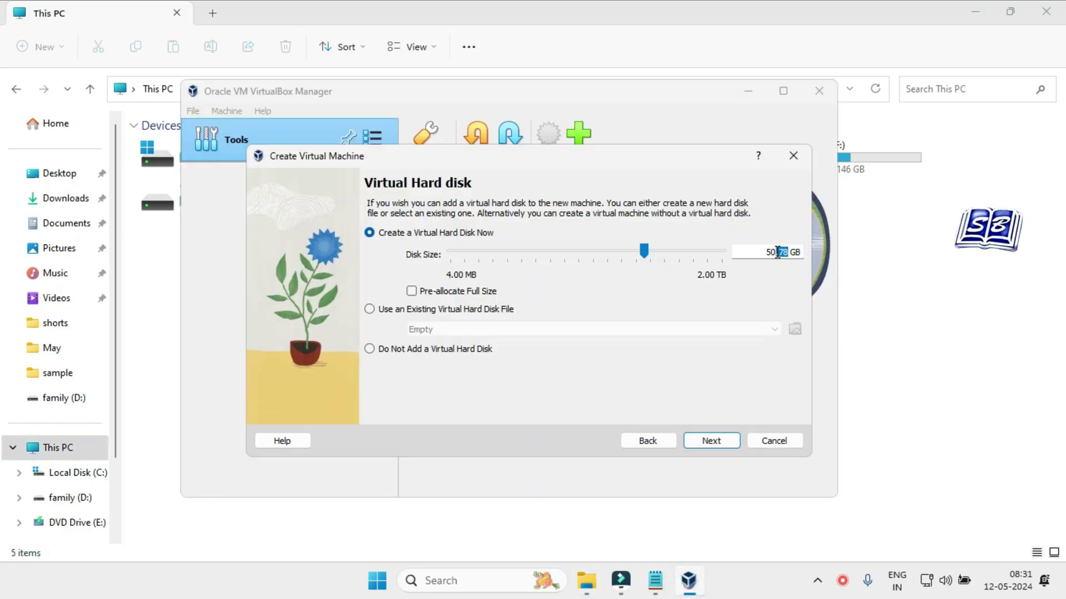
pyautogui.click(775, 284)
pyautogui.click(716, 443)
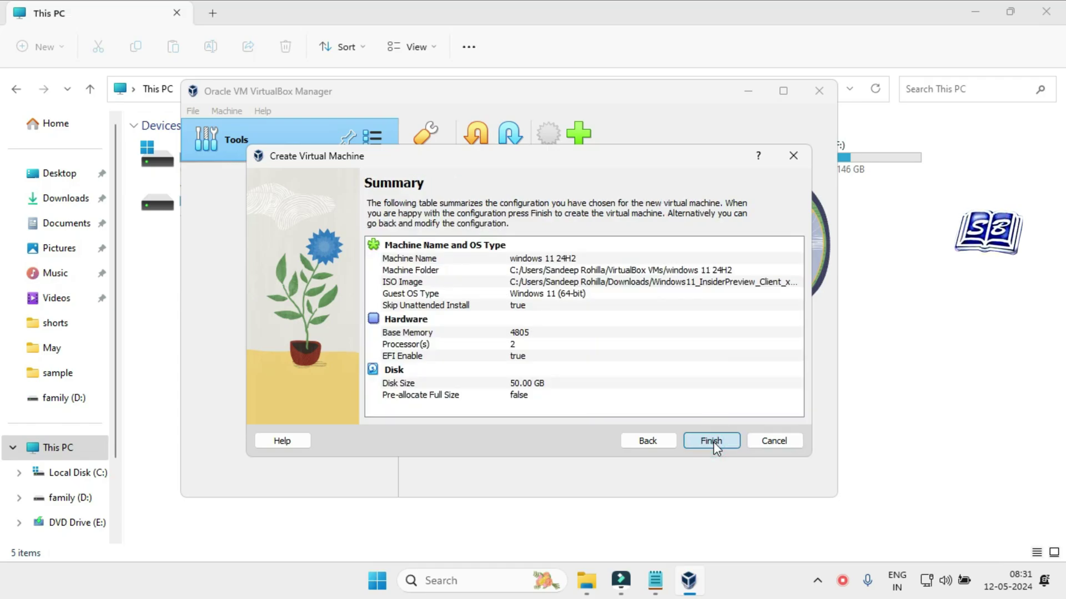
pyautogui.click(711, 441)
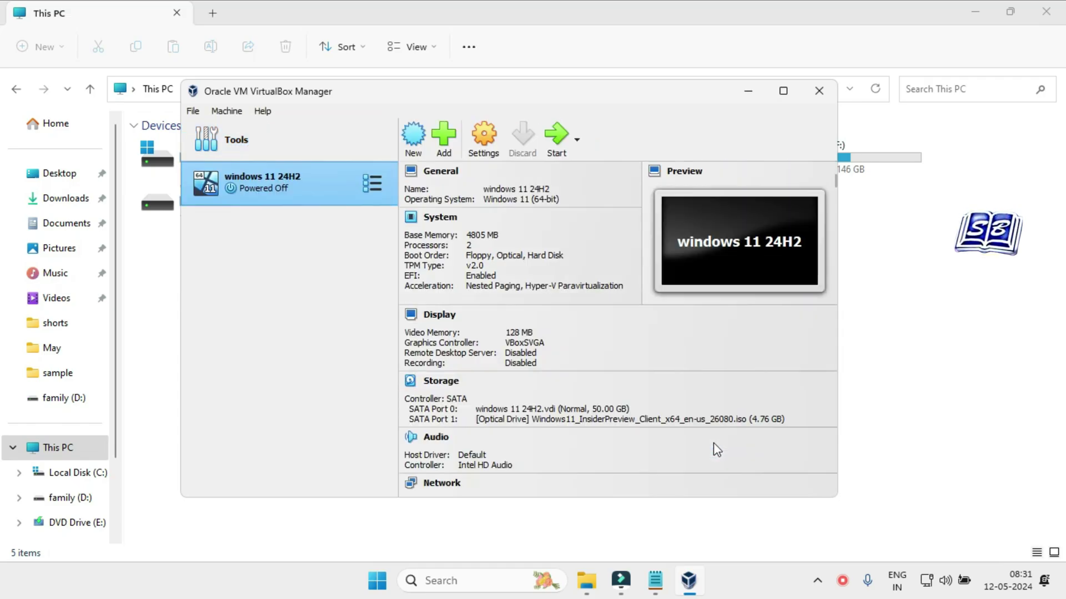
# Start the 'windows 11 24H2' VM, switch its display to Scaled Mode and maximize its window.
pyautogui.click(557, 136)
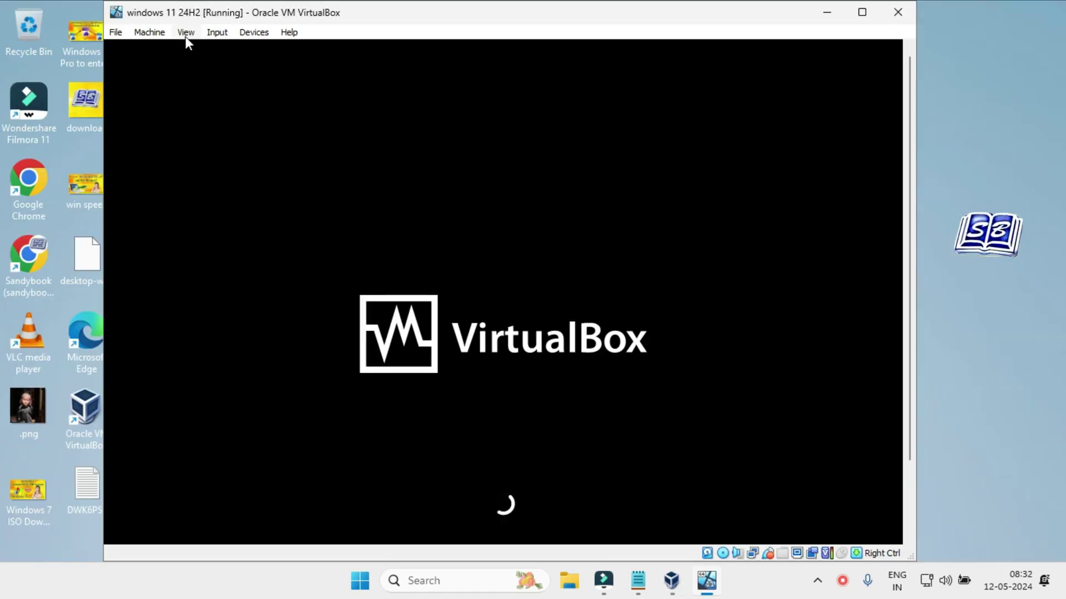
pyautogui.click(186, 32)
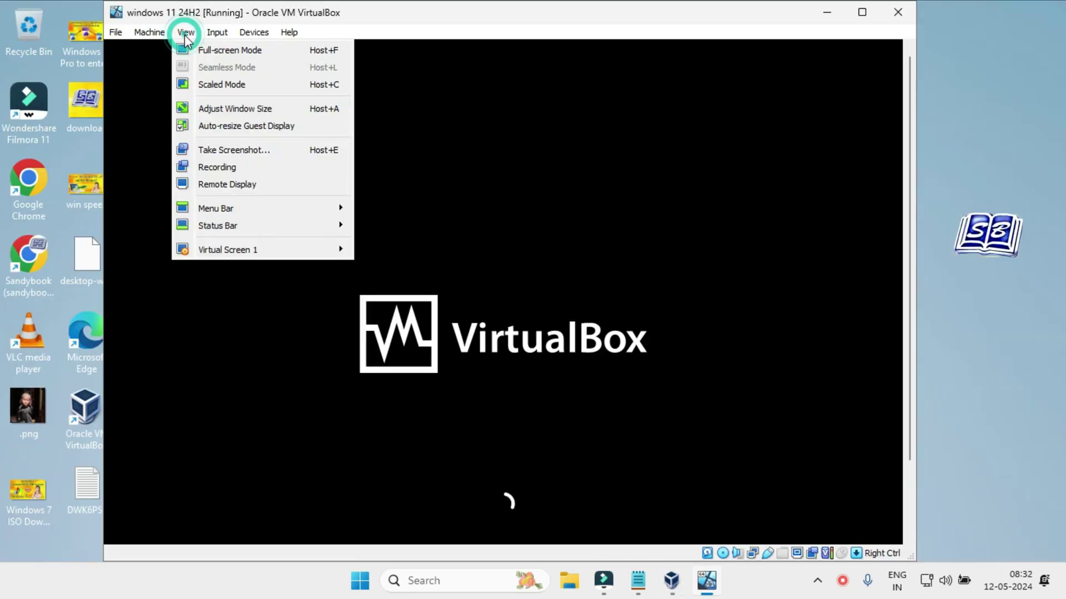
pyautogui.click(265, 84)
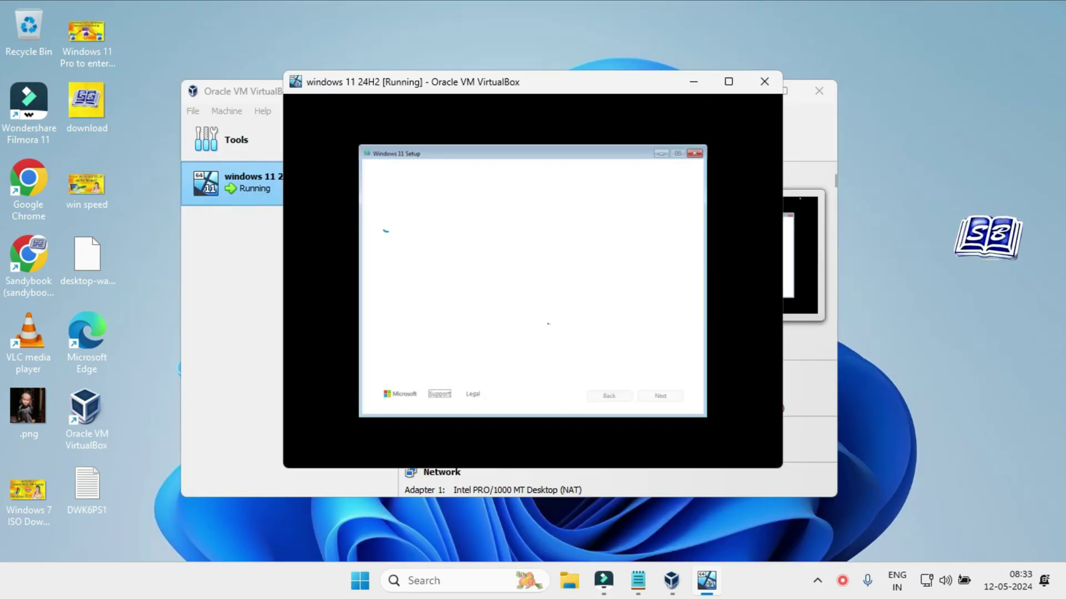
pyautogui.click(729, 84)
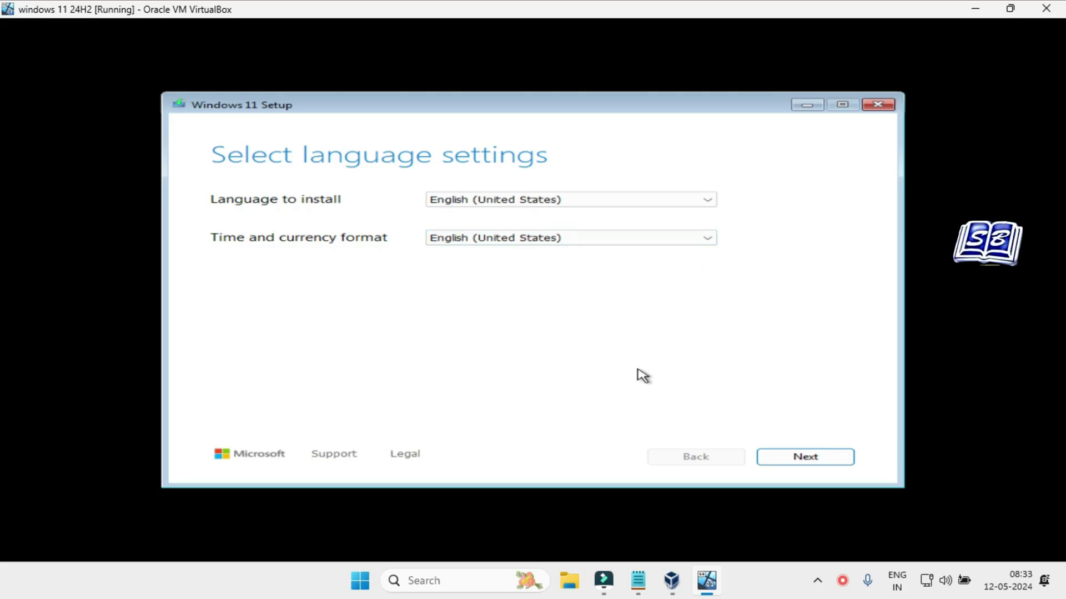
# Accept the English language and US keyboard defaults and agree to the clean Windows 11 install.
pyautogui.click(1020, 8)
pyautogui.click(754, 444)
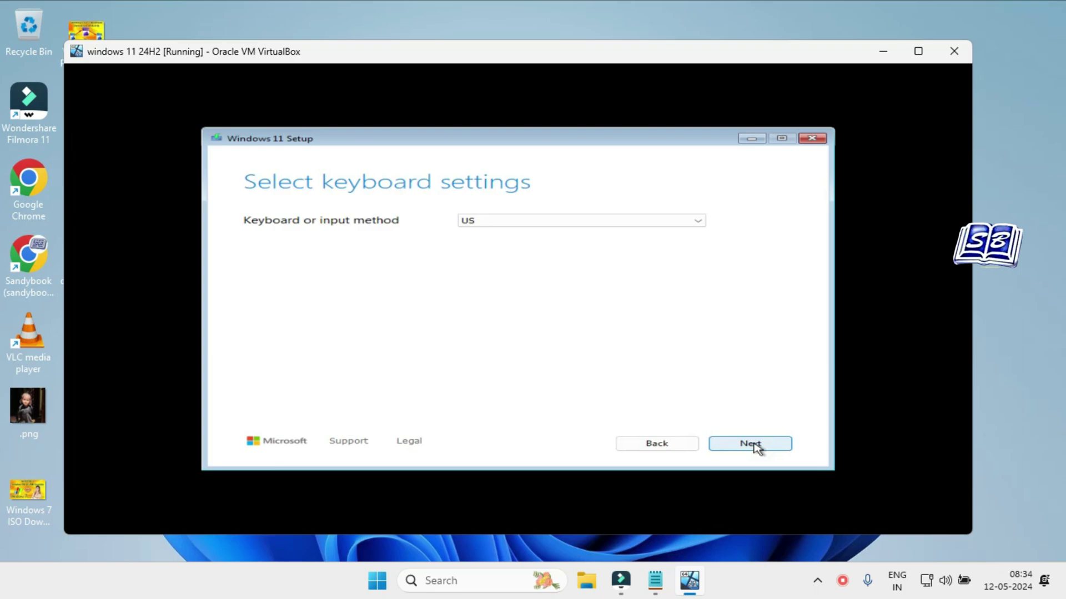
pyautogui.click(774, 448)
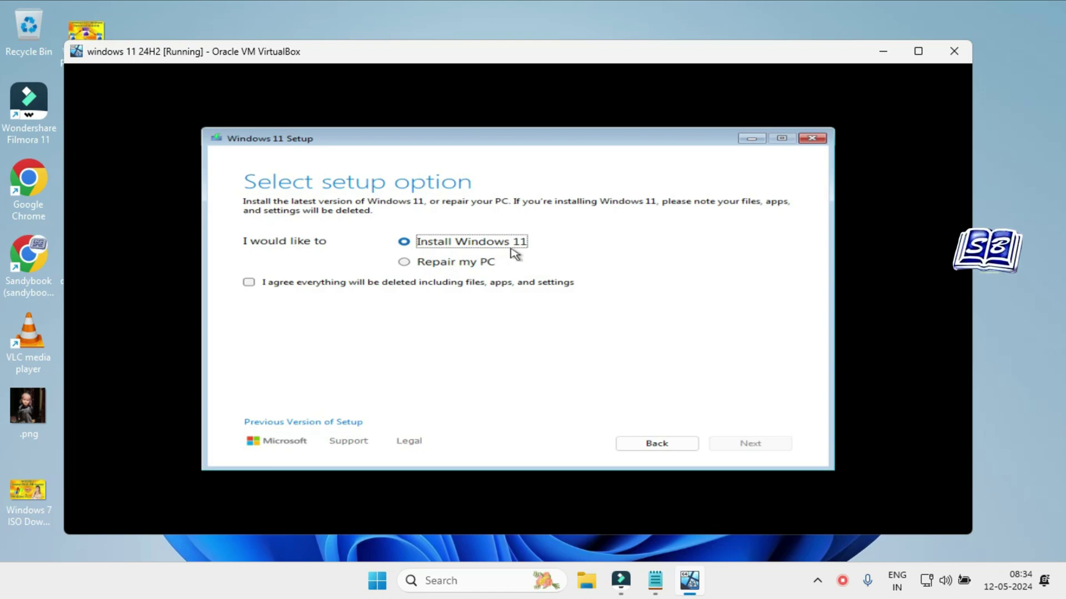
pyautogui.click(249, 283)
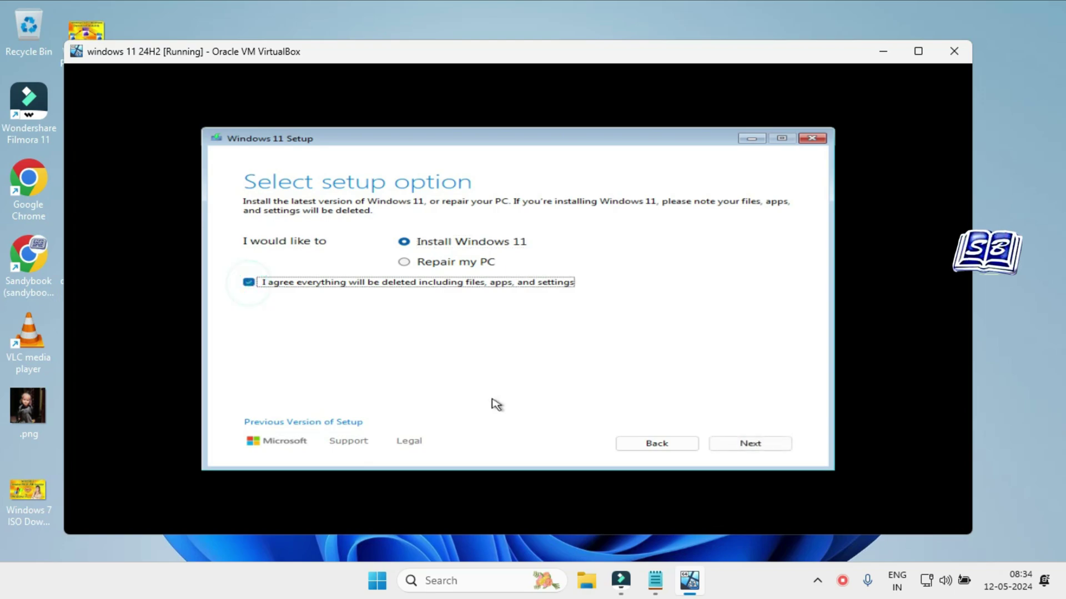
pyautogui.click(757, 445)
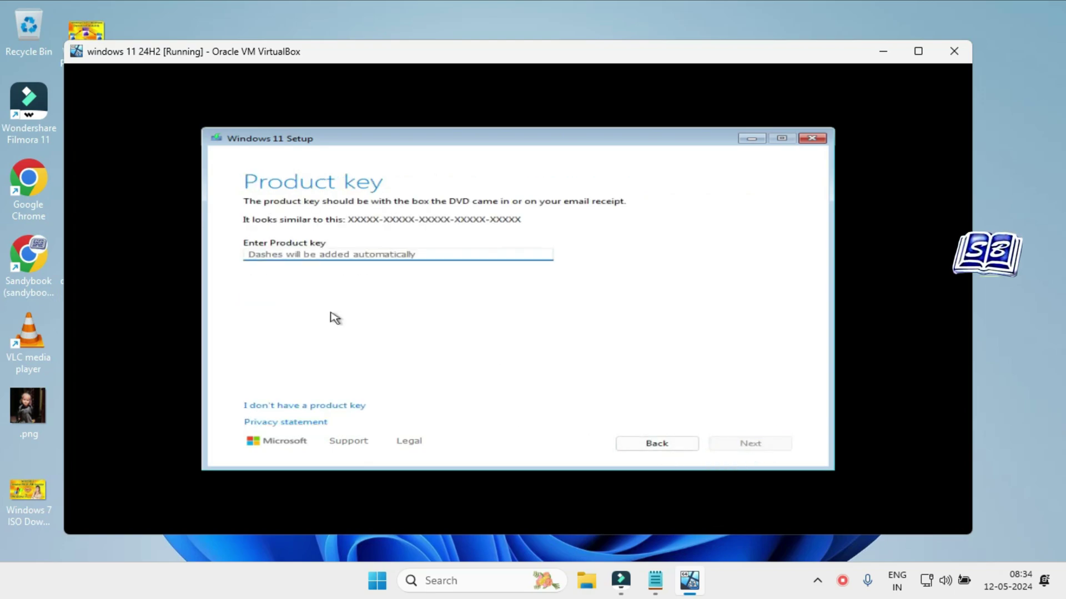
# Skip the product key and choose the Windows 11 Pro edition.
pyautogui.click(336, 408)
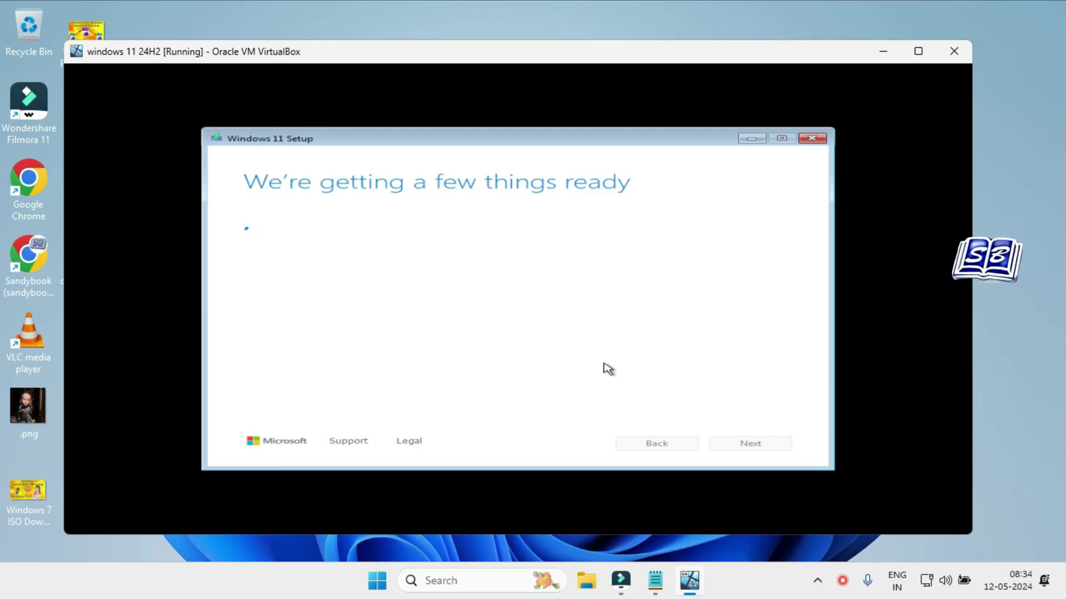
pyautogui.click(771, 590)
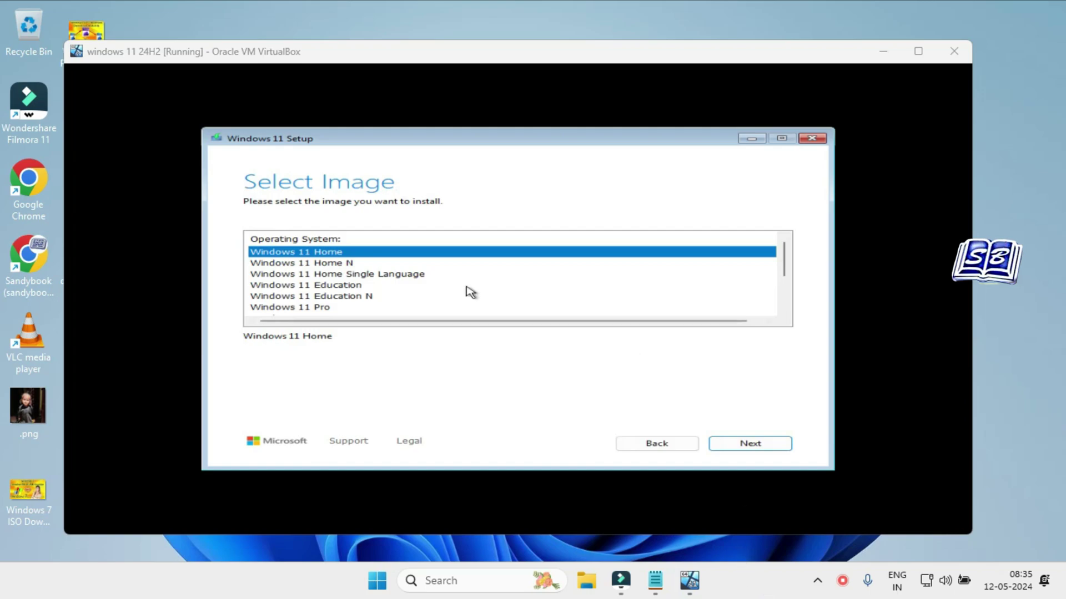
pyautogui.scroll(-2, 366, 261)
pyautogui.click(308, 251)
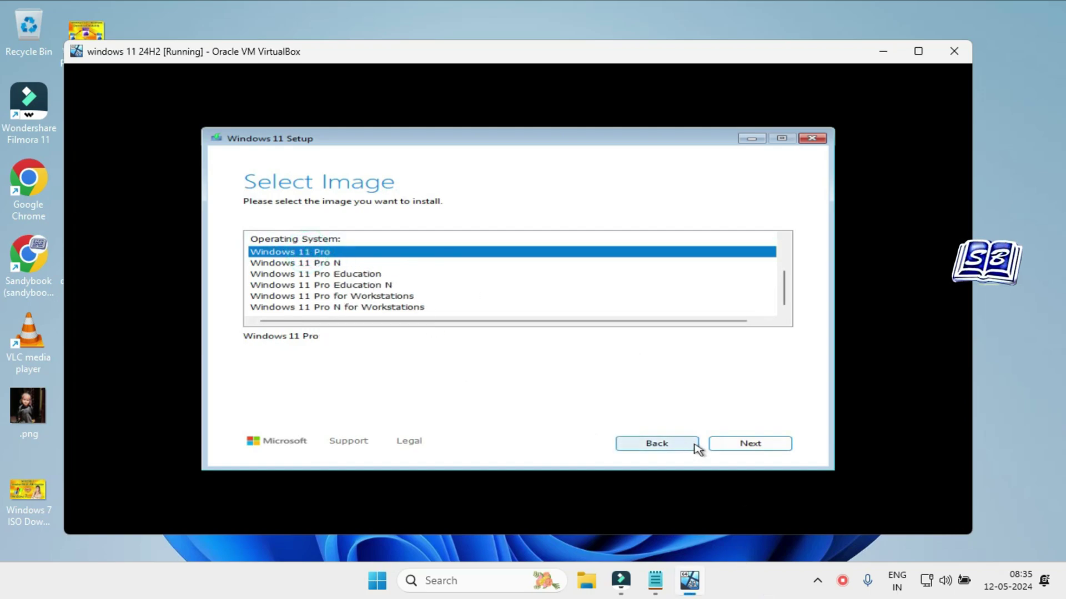
pyautogui.click(750, 444)
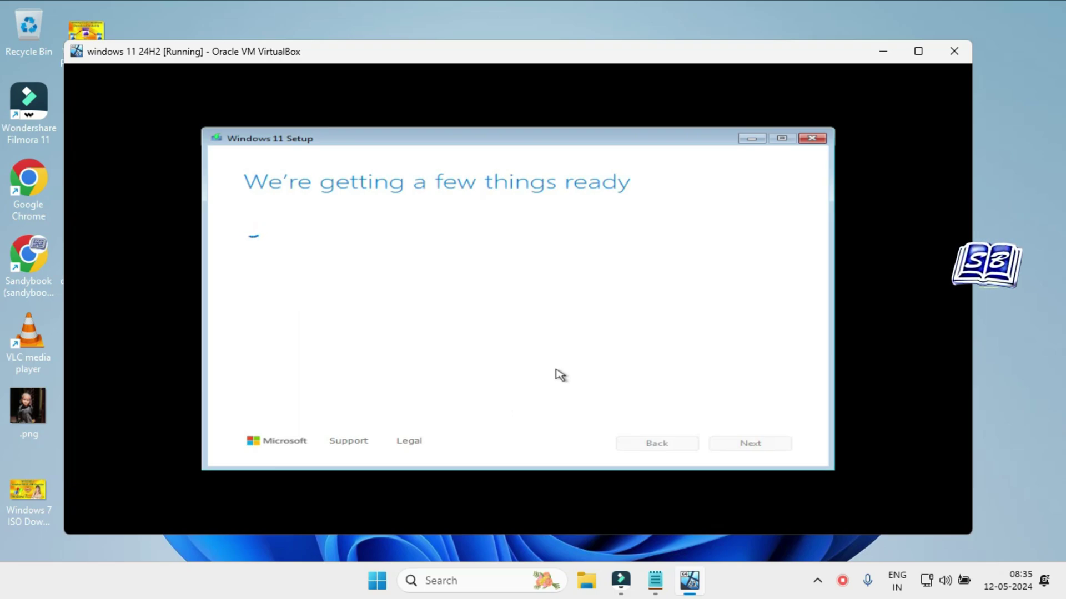
# Scroll through the Windows 11 license terms and accept them.
pyautogui.scroll(-15, 541, 376)
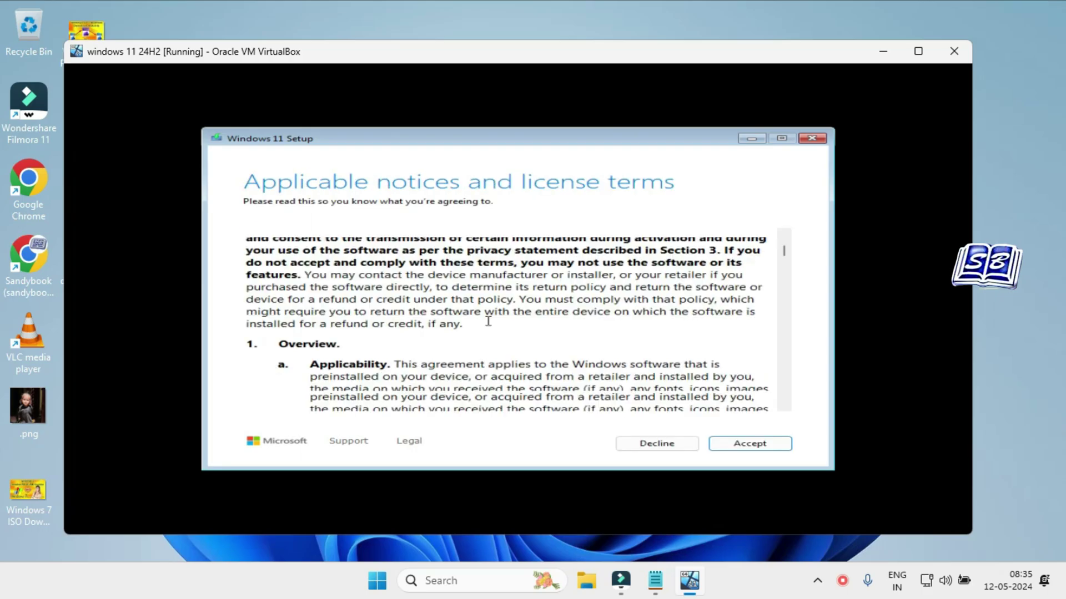
pyautogui.scroll(-15, 542, 377)
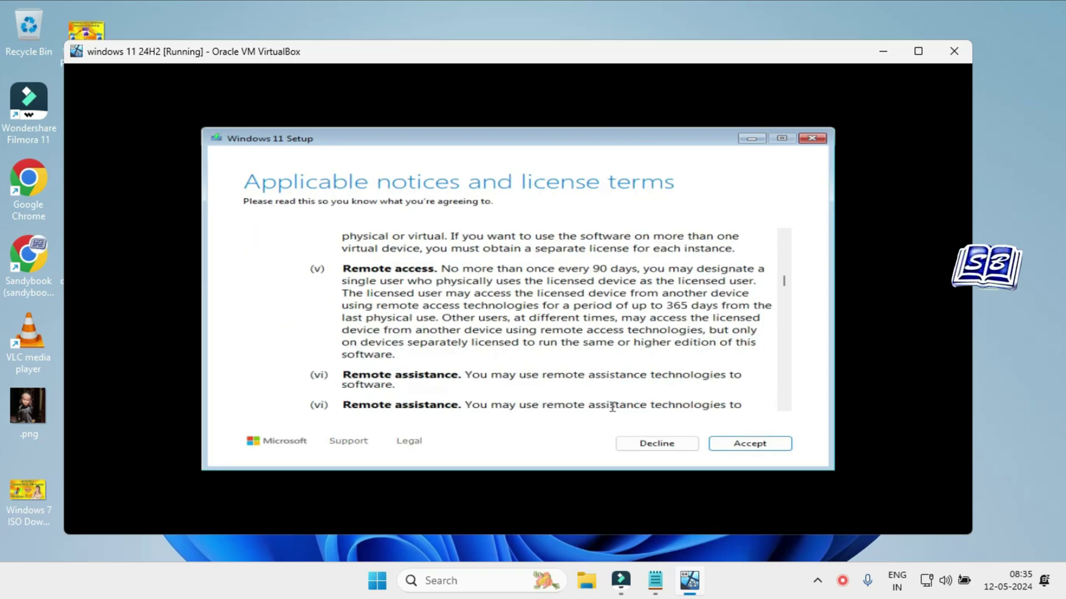
pyautogui.click(761, 446)
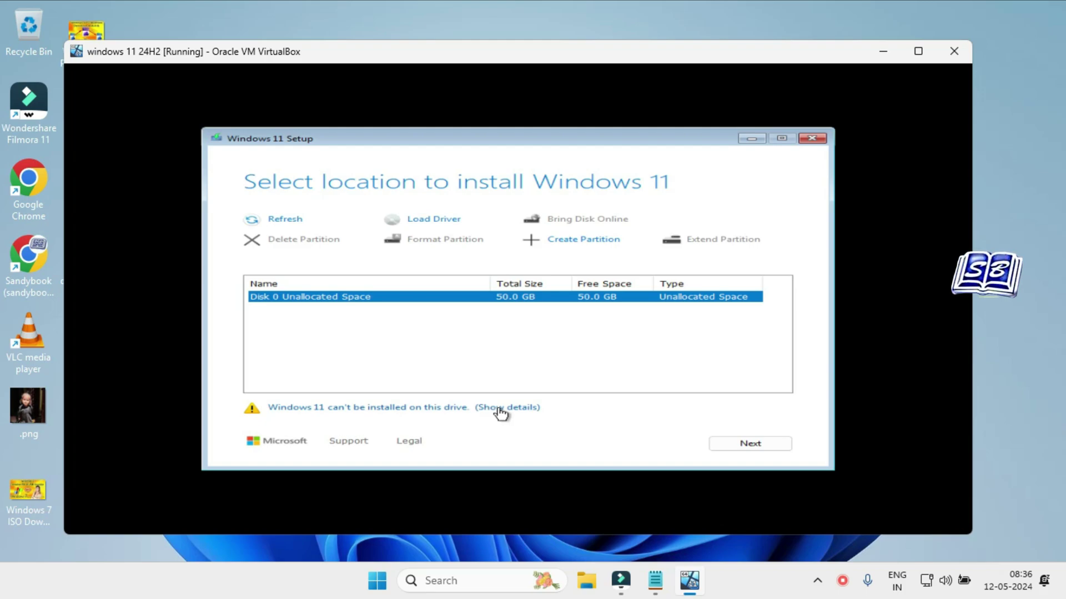
# Create a 51198 MB partition on the empty Disk 0 and start installing Windows 11 Pro onto it.
pyautogui.click(580, 248)
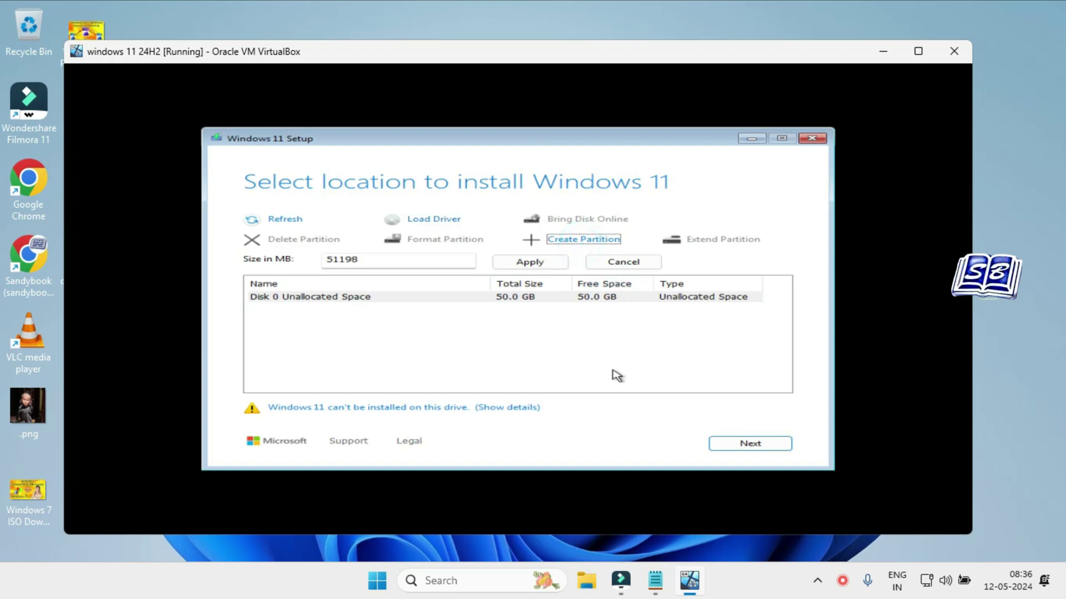
pyautogui.click(530, 263)
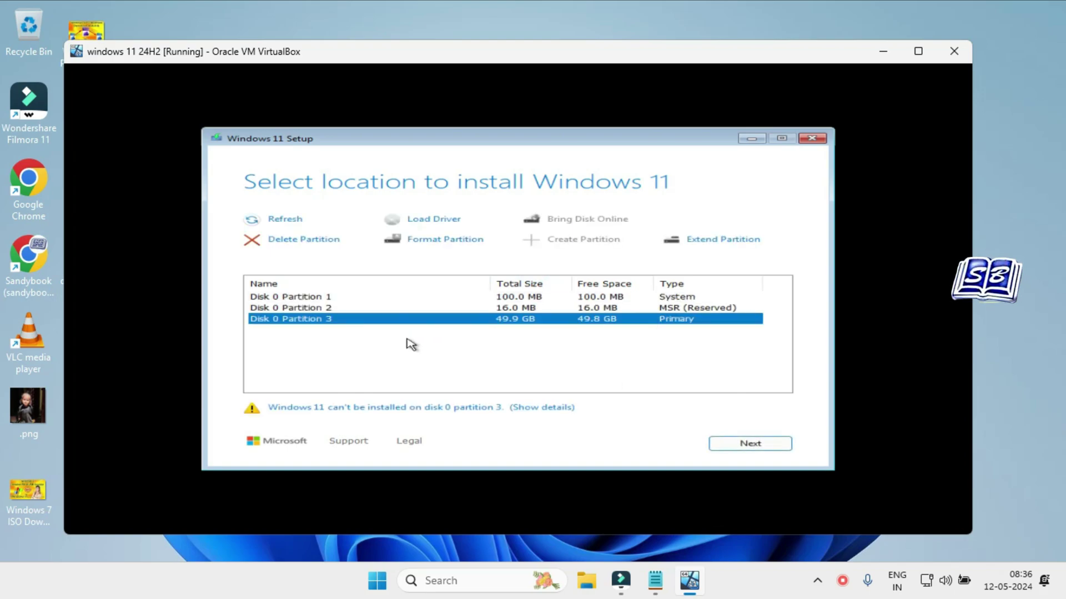
pyautogui.click(749, 444)
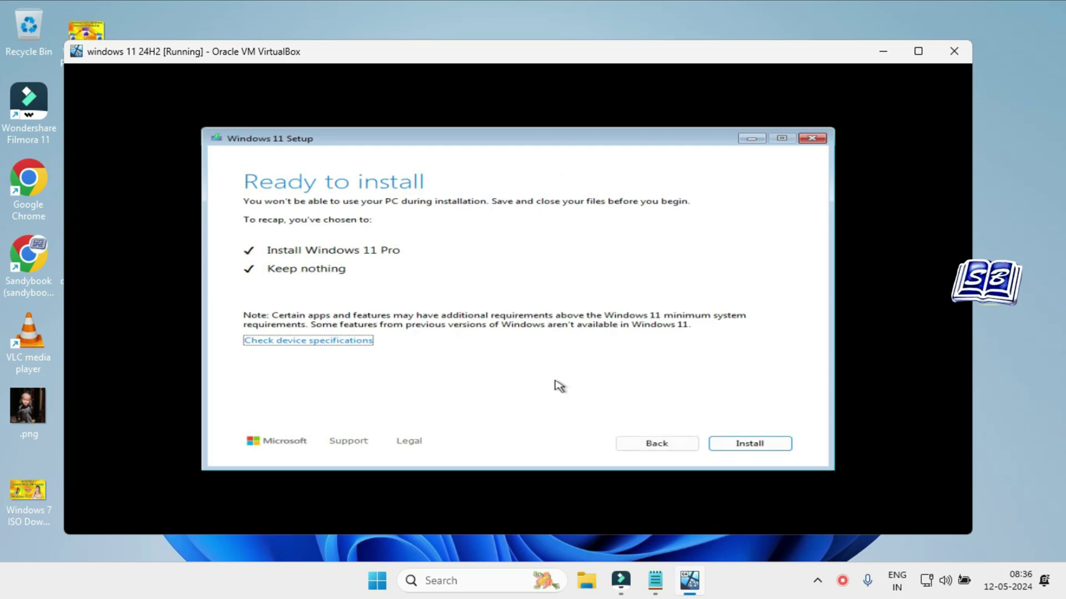
pyautogui.click(749, 443)
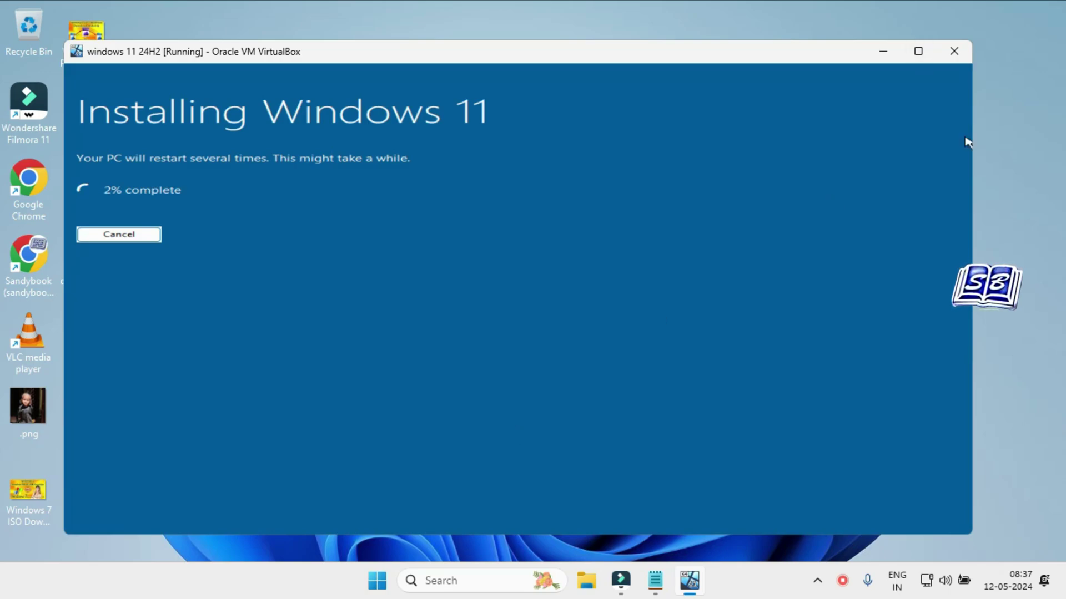
# Maximize the VM window on the country or region setup page.
pyautogui.click(917, 52)
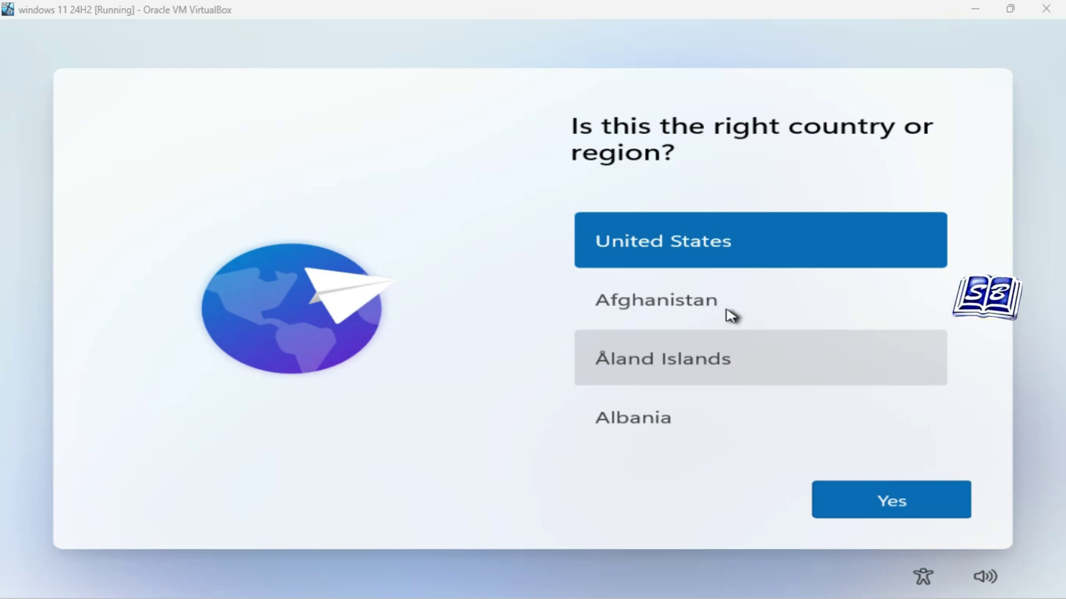
# Select India in the country list and confirm it.
pyautogui.scroll(-3, 758, 293)
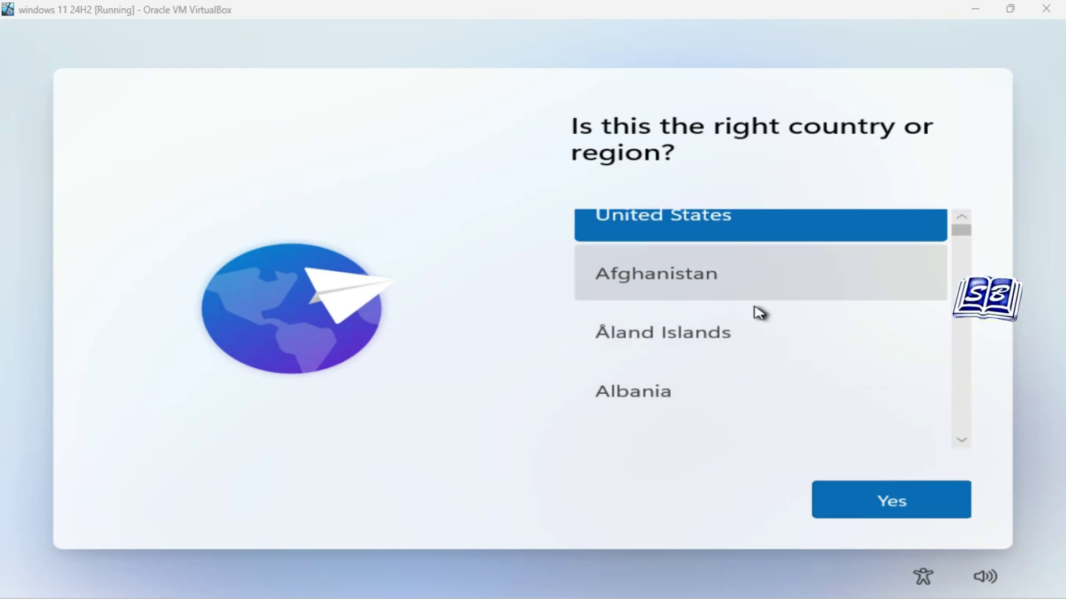
pyautogui.scroll(-15, 758, 311)
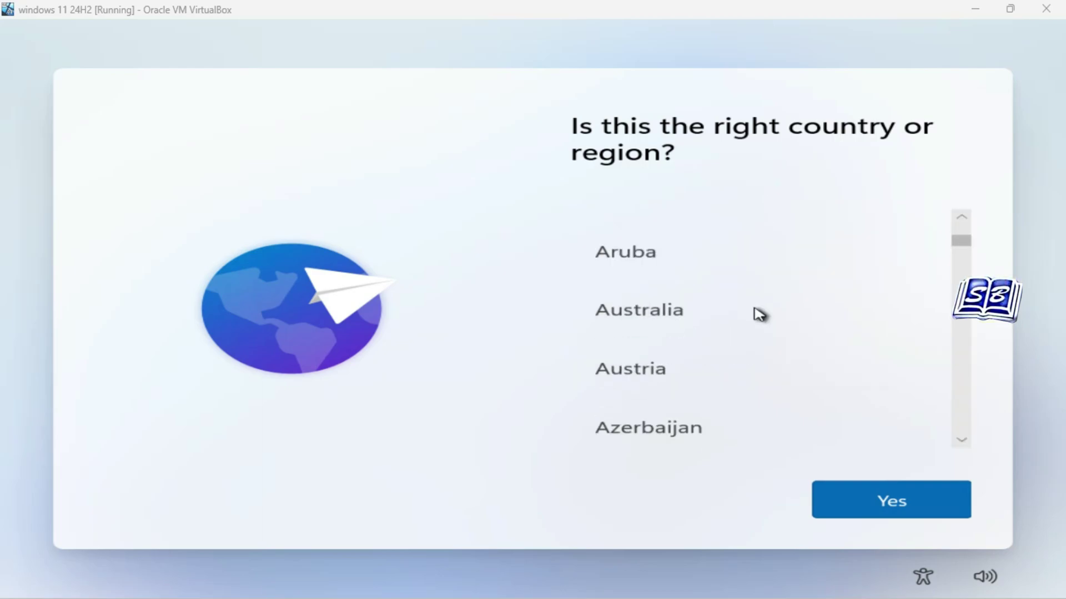
pyautogui.scroll(-4, 758, 314)
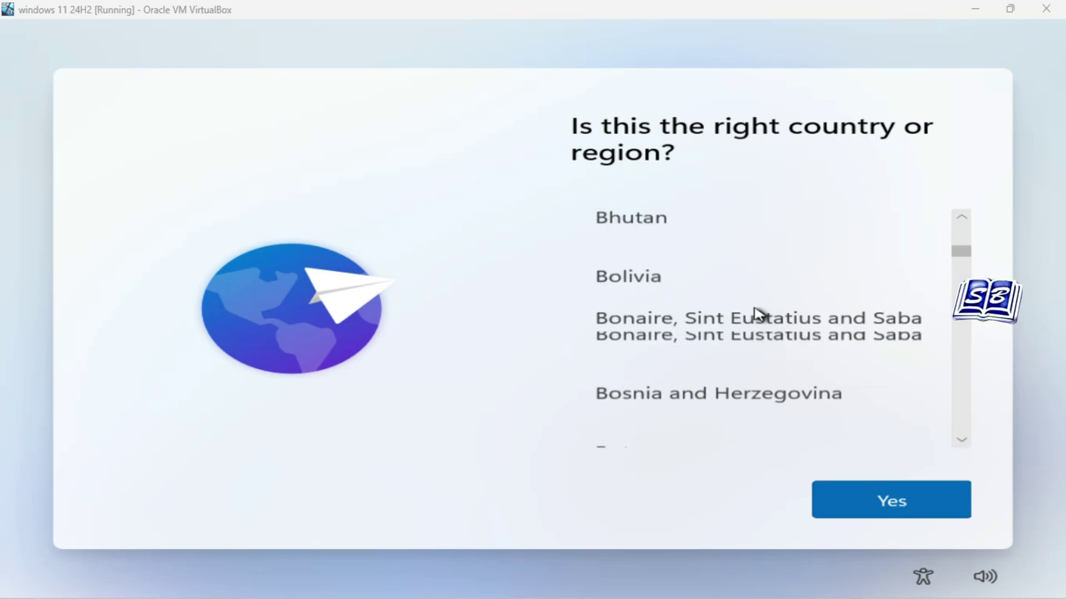
pyautogui.scroll(-20, 758, 314)
pyautogui.scroll(-10, 758, 317)
pyautogui.click(733, 377)
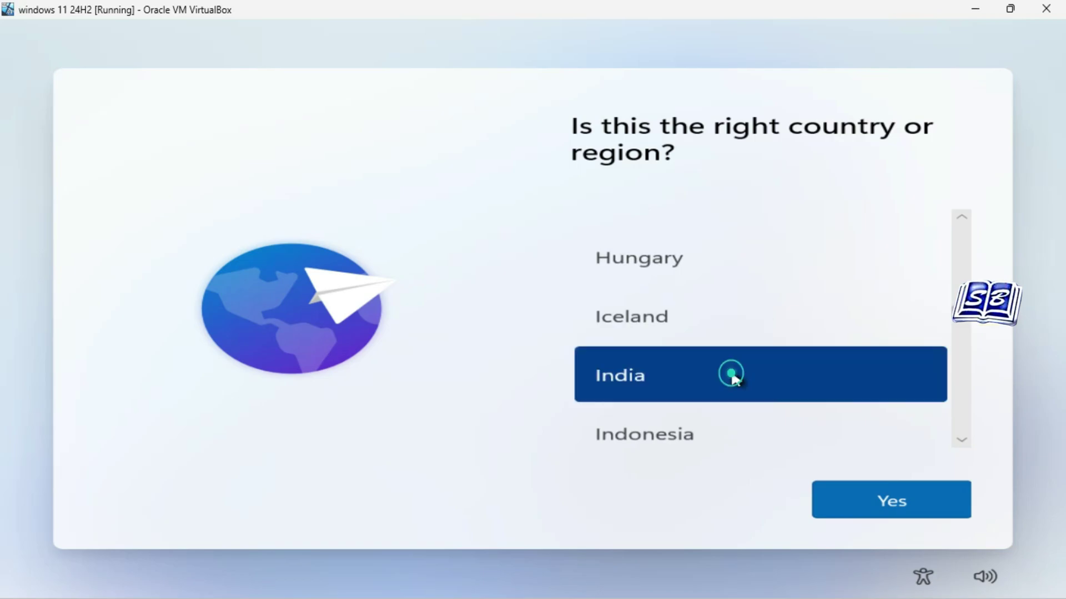
pyautogui.click(861, 514)
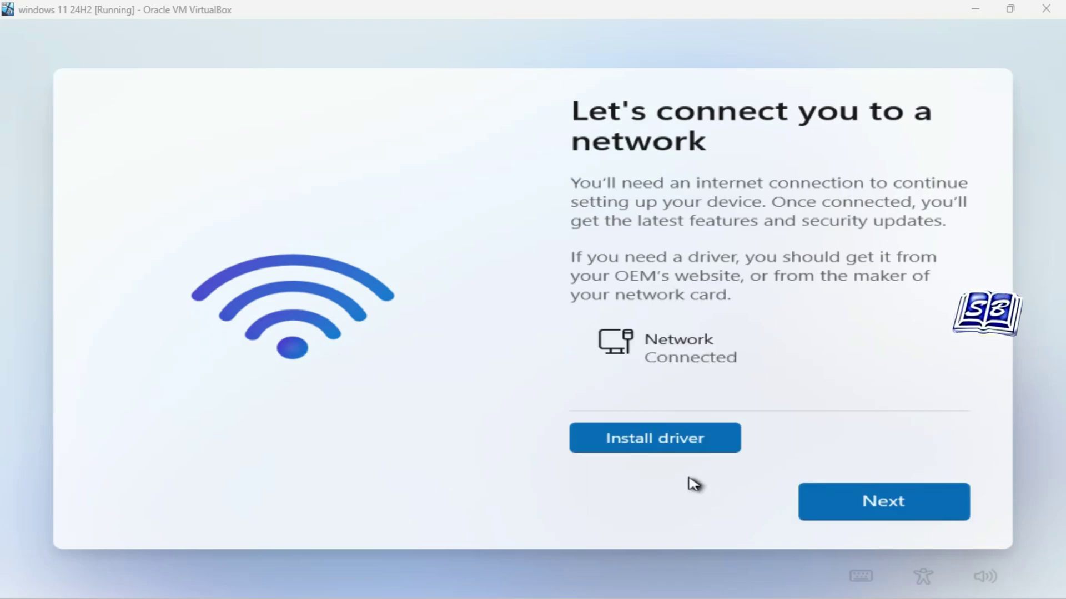
# Name the device Sandybook, keep 'Set up for personal use' and go to Microsoft account sign-in.
pyautogui.click(886, 505)
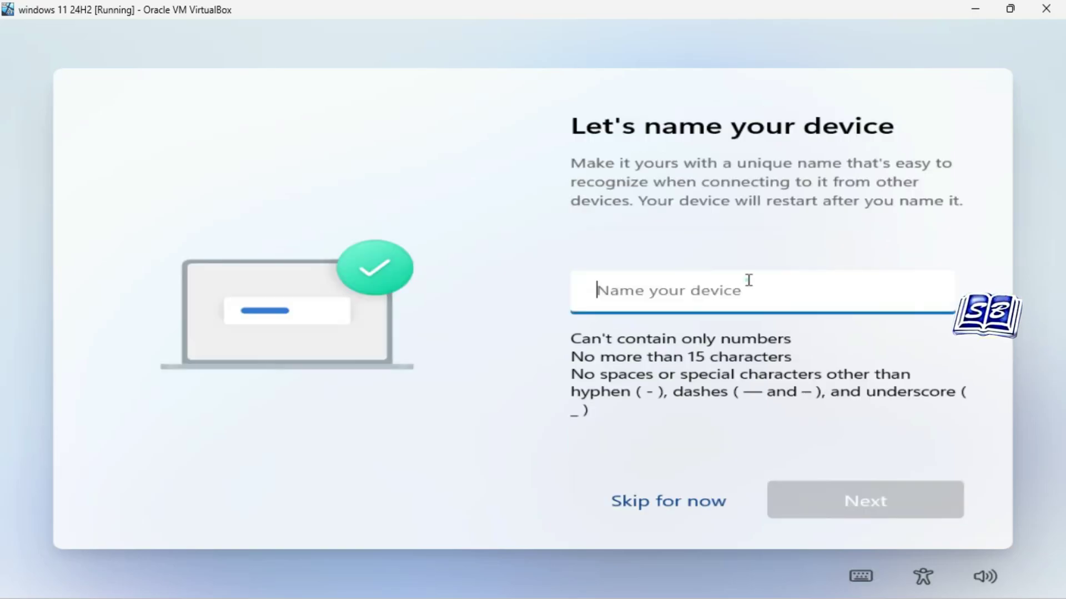
pyautogui.write('Sandybook')
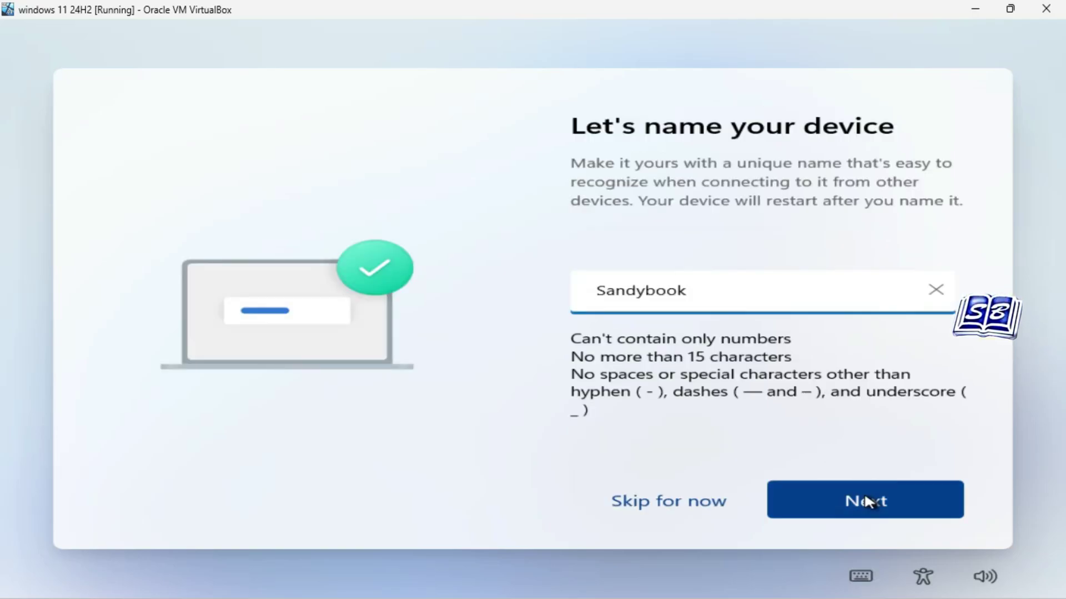
pyautogui.click(866, 503)
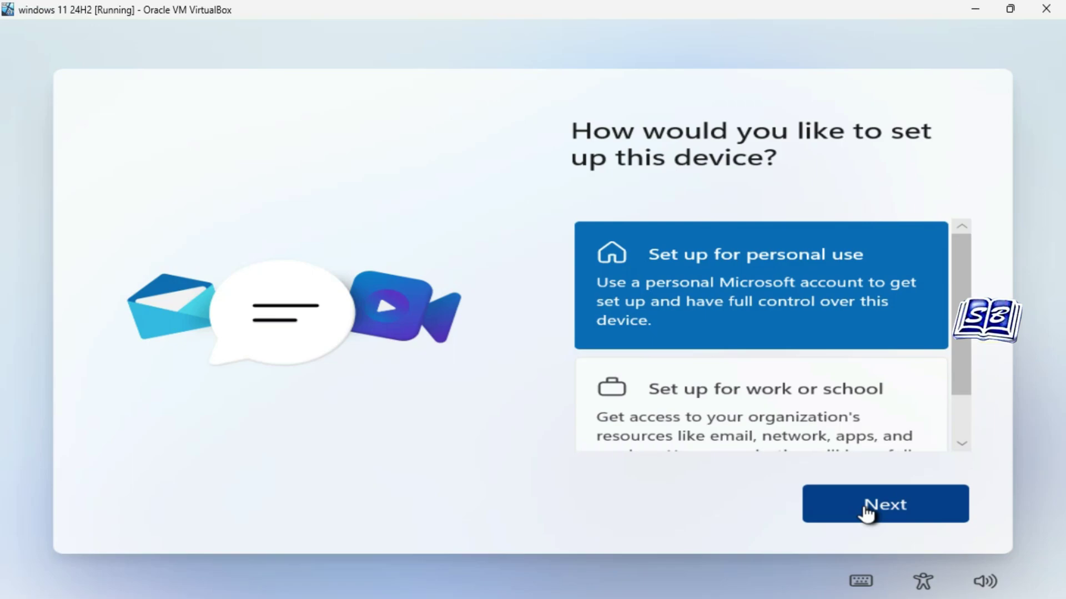
pyautogui.click(866, 508)
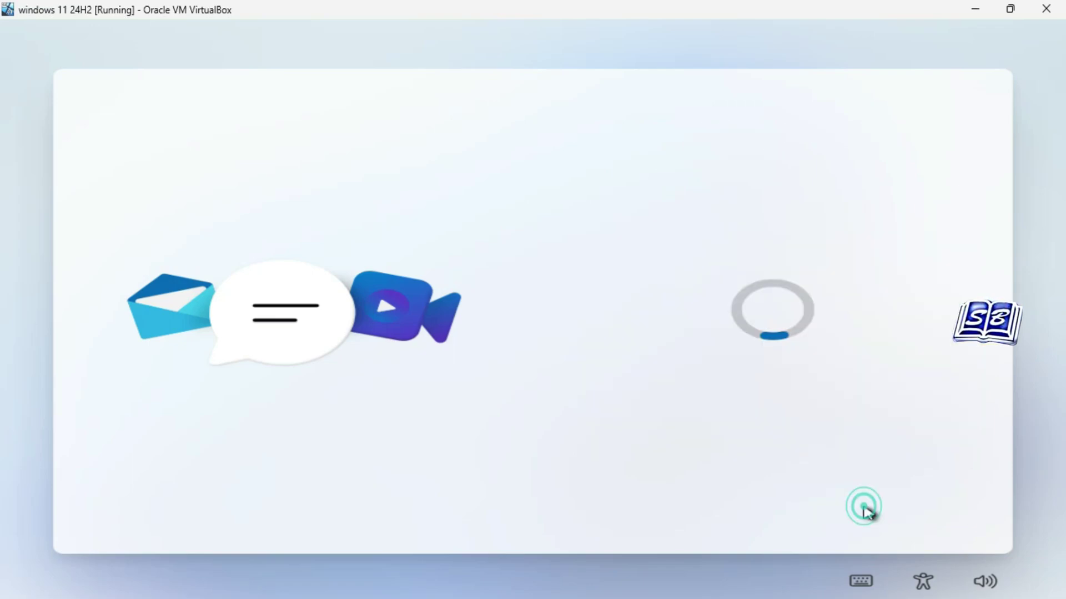
pyautogui.click(757, 503)
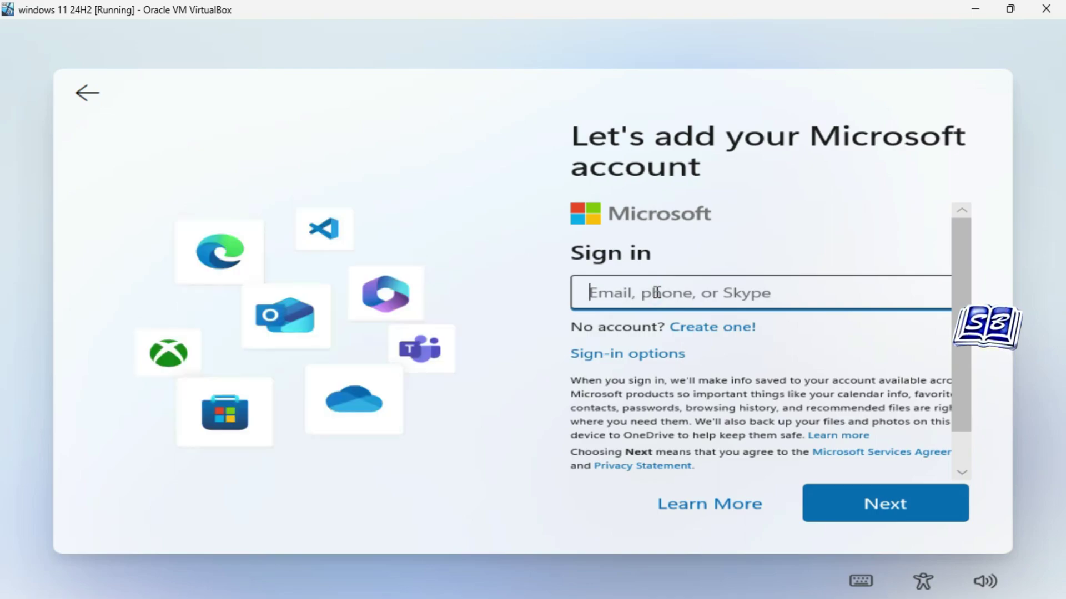
pyautogui.write('no@thankyou.com')
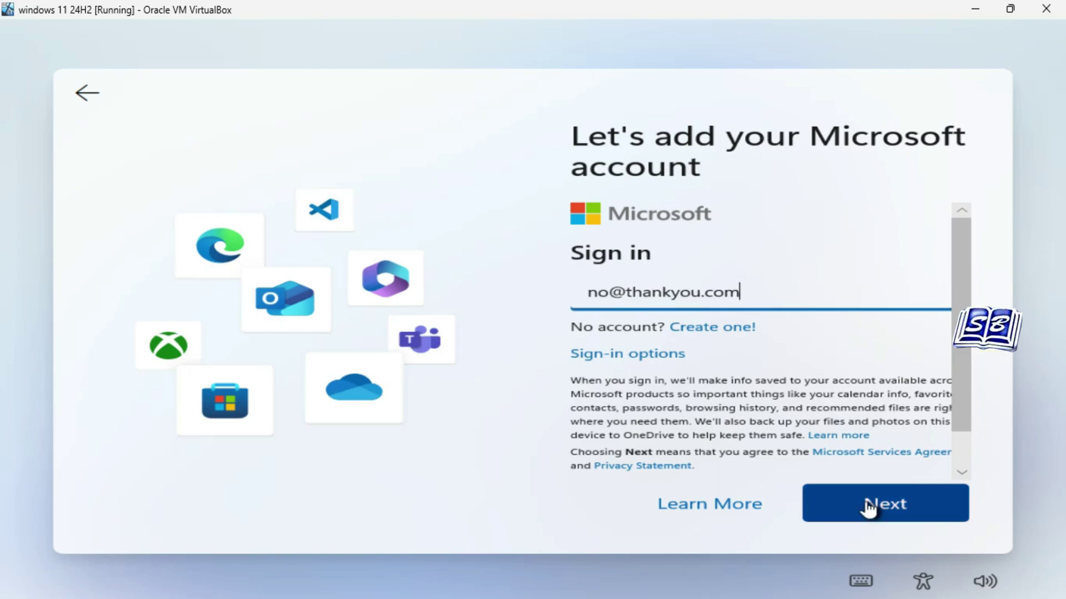
pyautogui.click(868, 506)
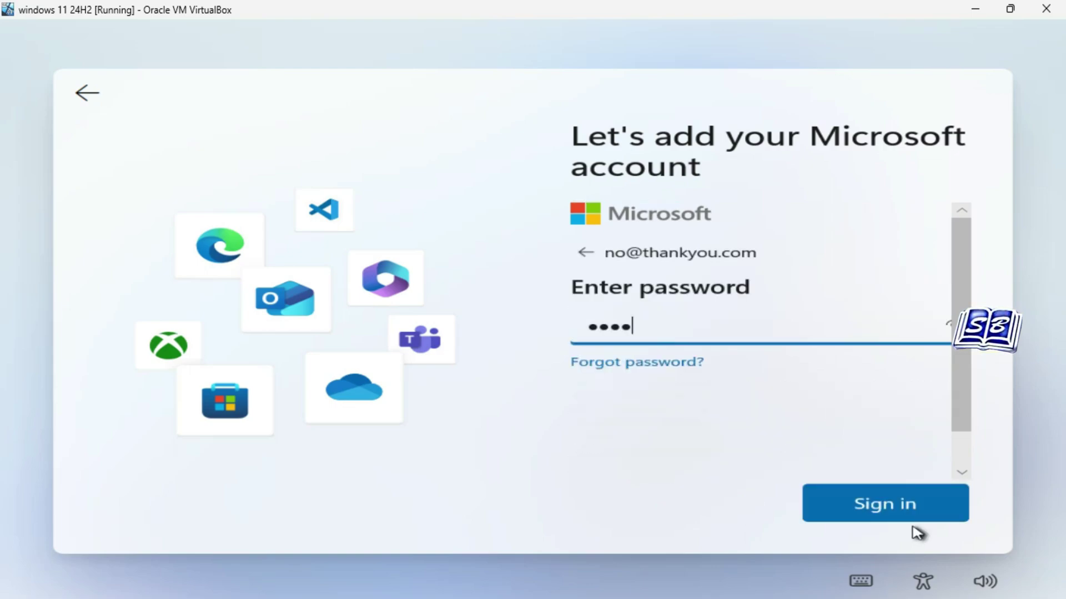
pyautogui.click(916, 519)
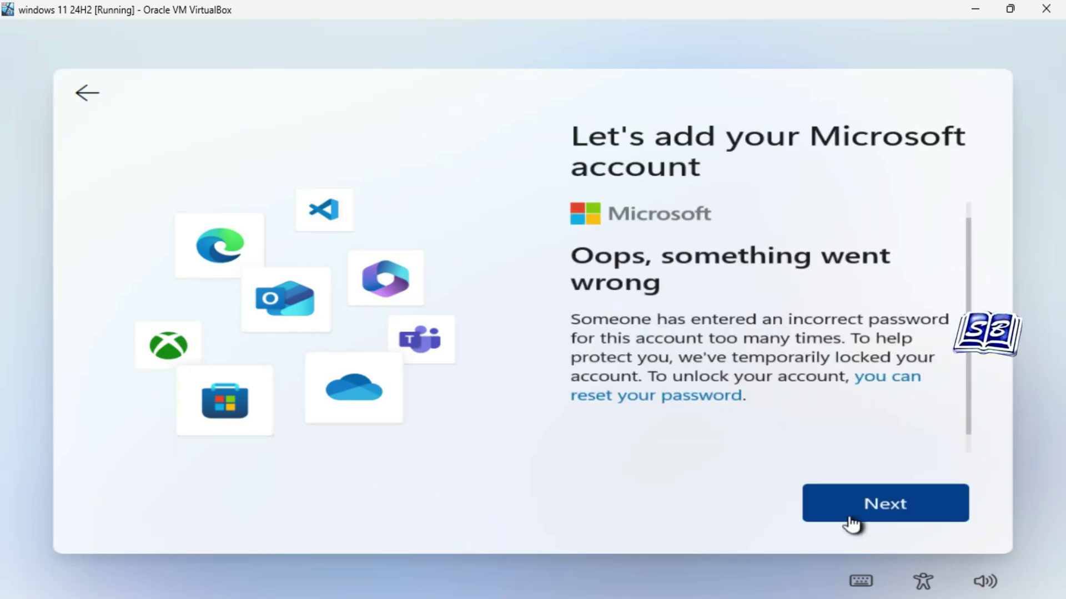
pyautogui.click(870, 525)
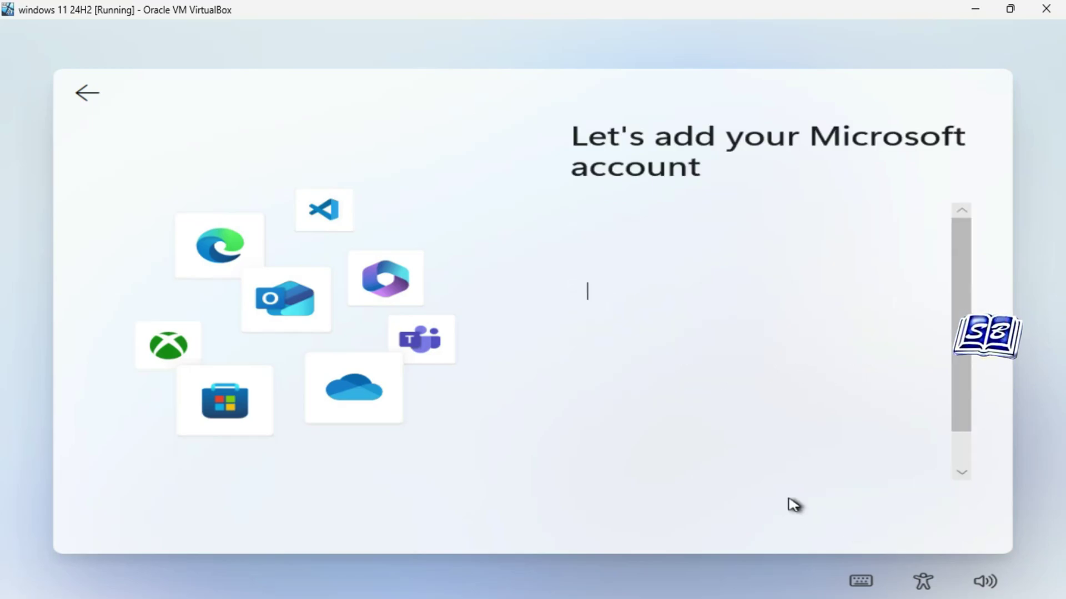
pyautogui.click(611, 292)
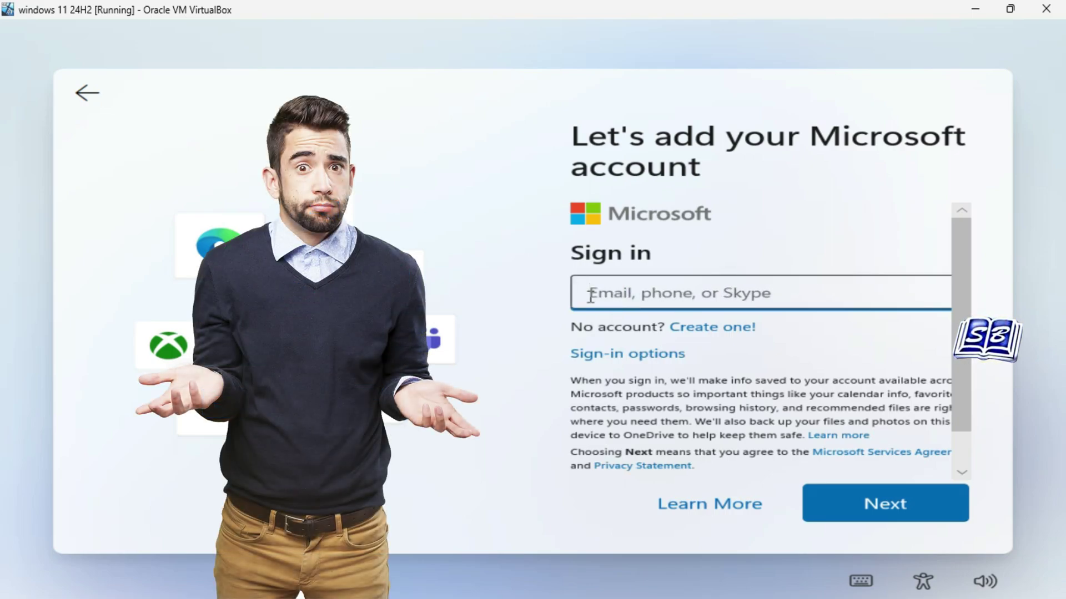
pyautogui.click(599, 326)
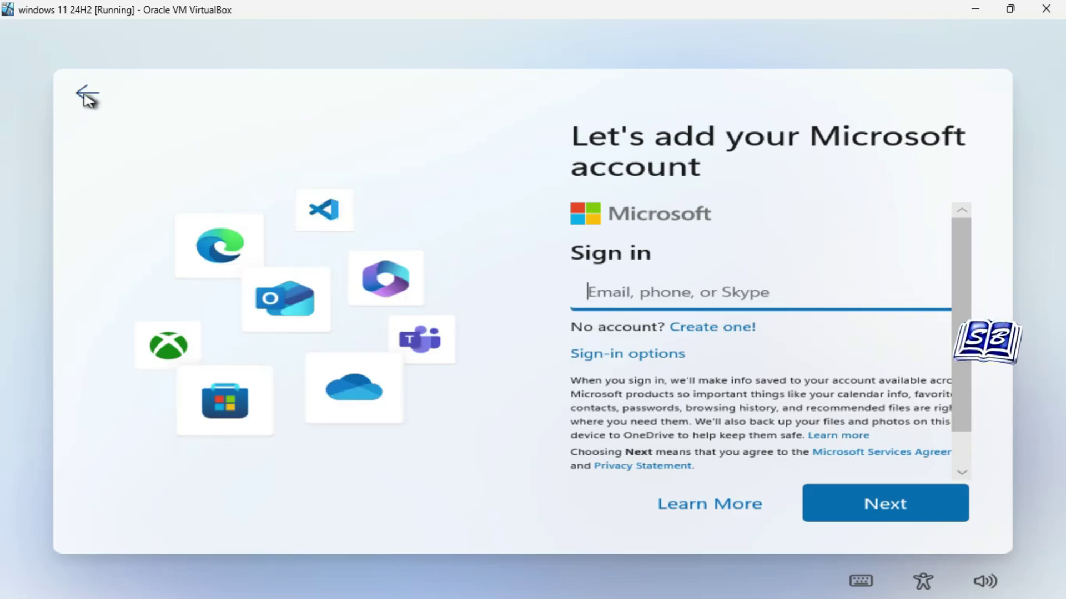
pyautogui.click(86, 96)
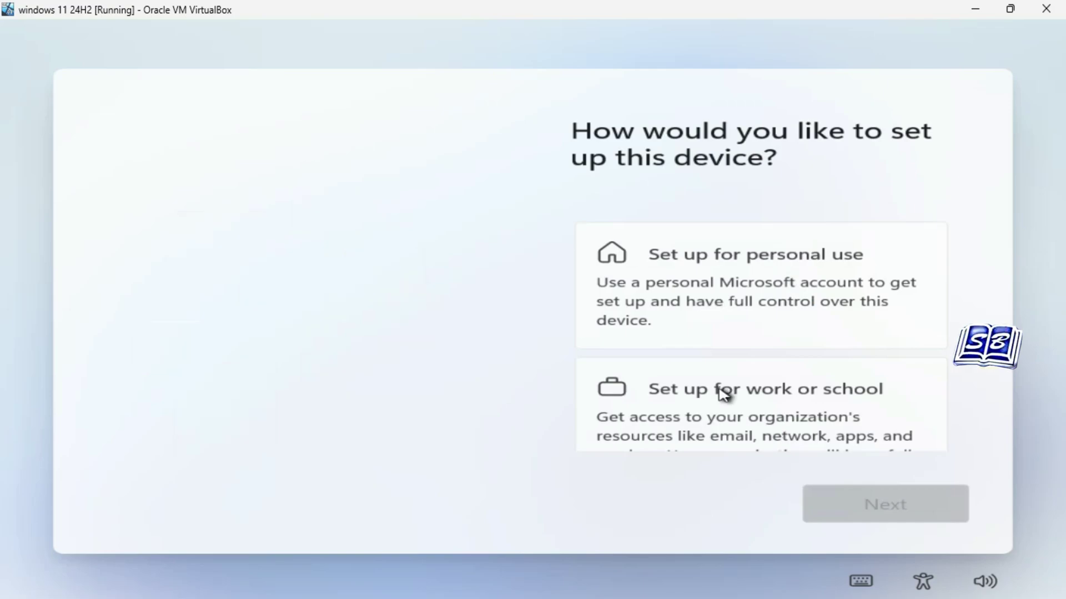
pyautogui.click(736, 285)
pyautogui.click(859, 507)
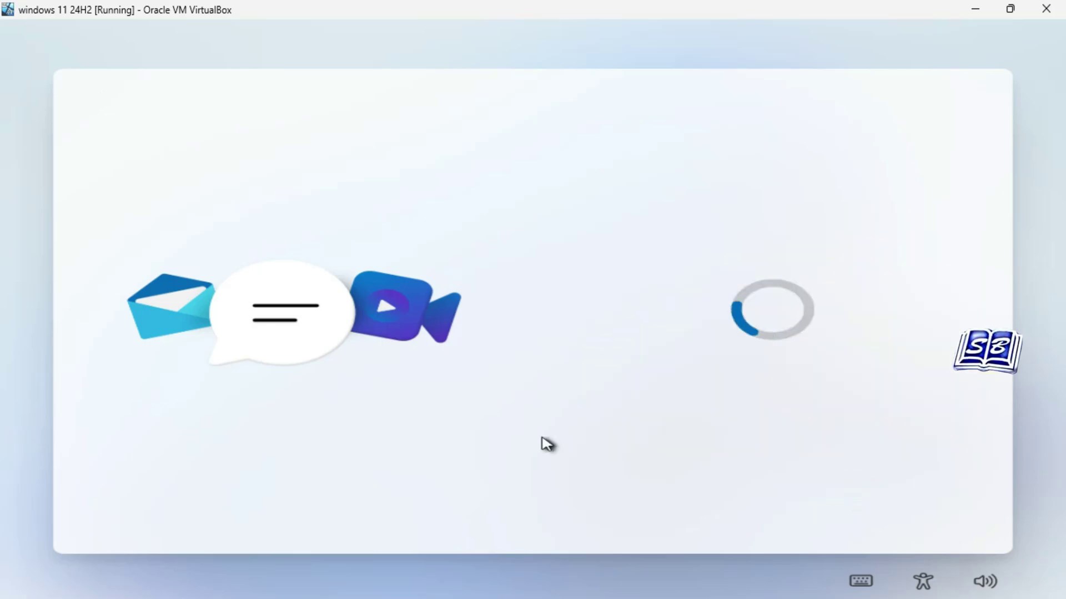
pyautogui.click(780, 498)
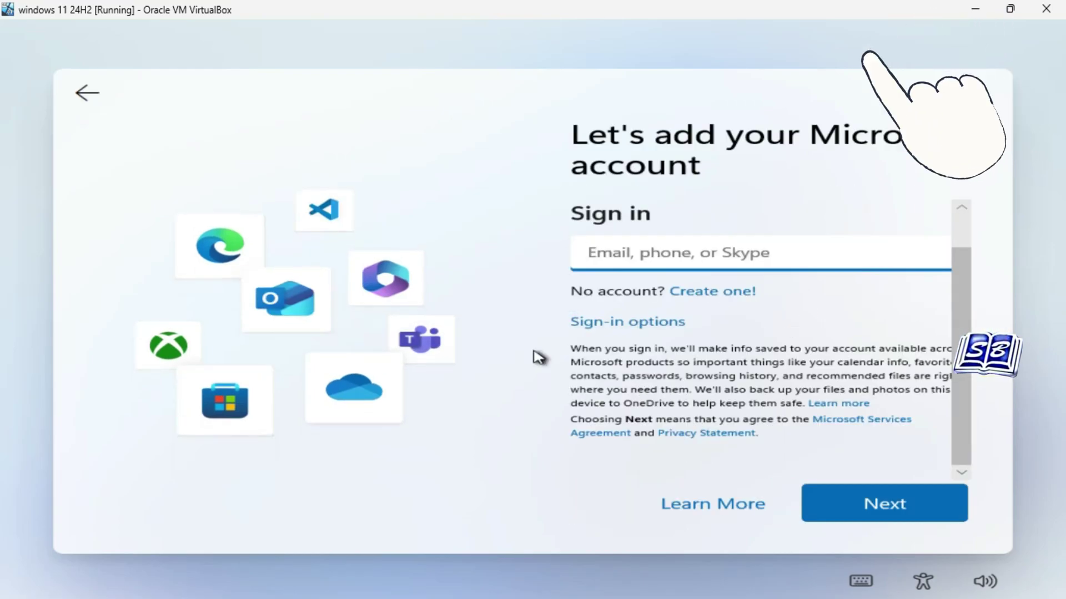
# Open a command prompt with Shift+F10, start Task Manager, and launch Registry Editor as a new task.
pyautogui.hotkey('shift', 'F10')
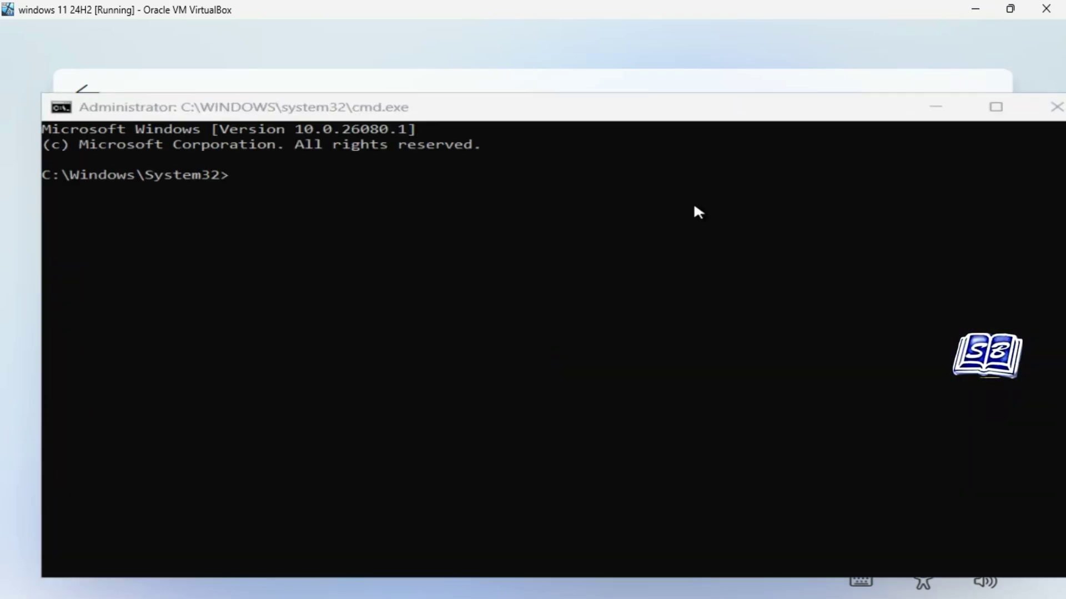
pyautogui.moveTo(773, 116); pyautogui.dragTo(693, 106)
pyautogui.write('taskmgr')
pyautogui.press('Return')
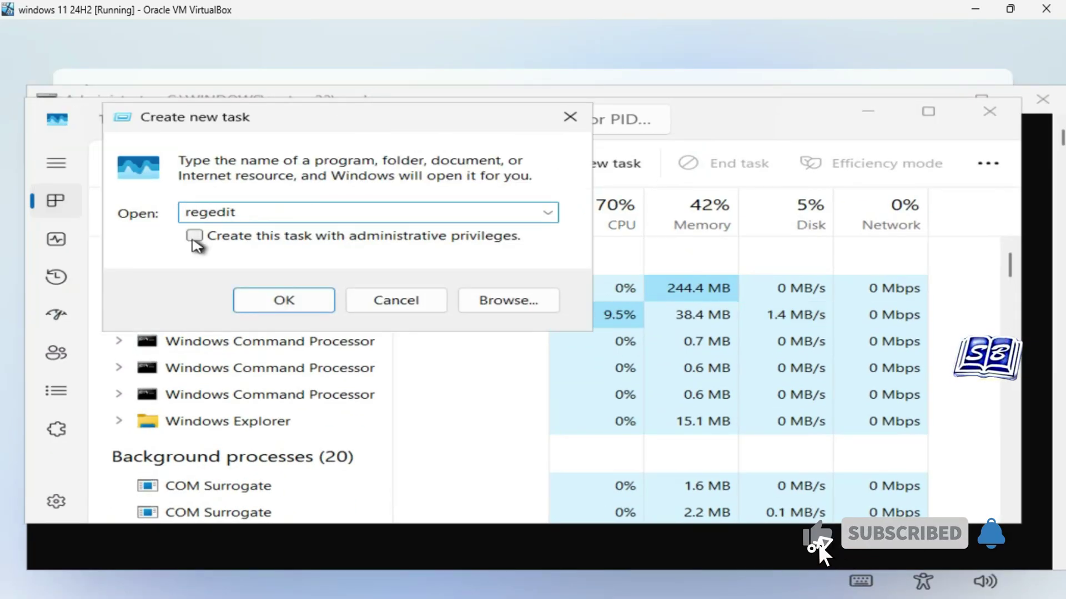
pyautogui.press('Return')
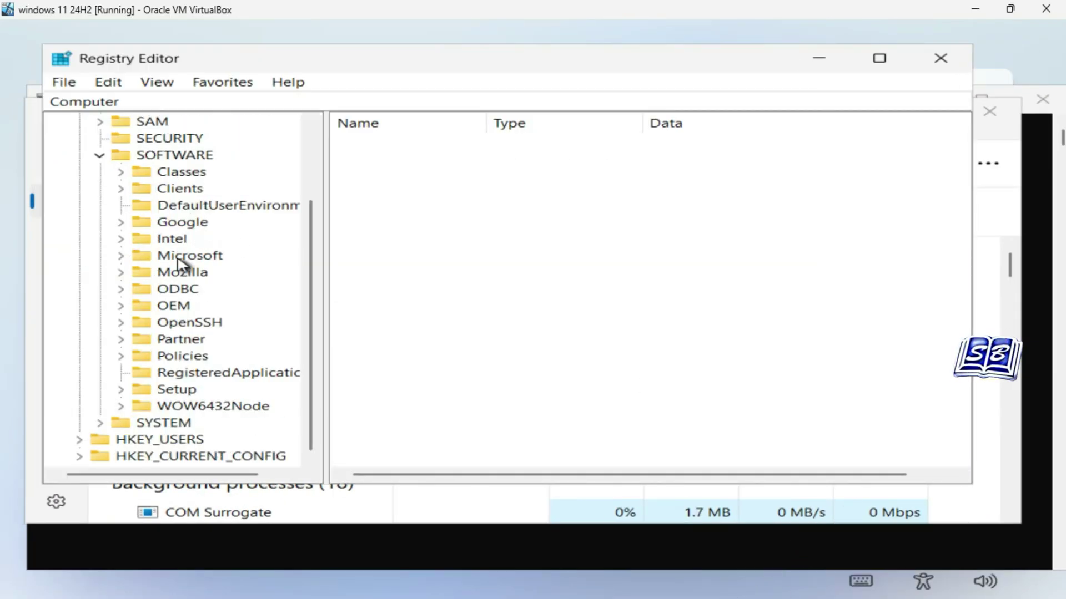
# Add a DWORD value named BypassNRO set to 1 under the OOBE registry key.
pyautogui.scroll(-10, 178, 269)
pyautogui.doubleClick(202, 188)
pyautogui.doubleClick(248, 222)
pyautogui.scroll(-5, 238, 278)
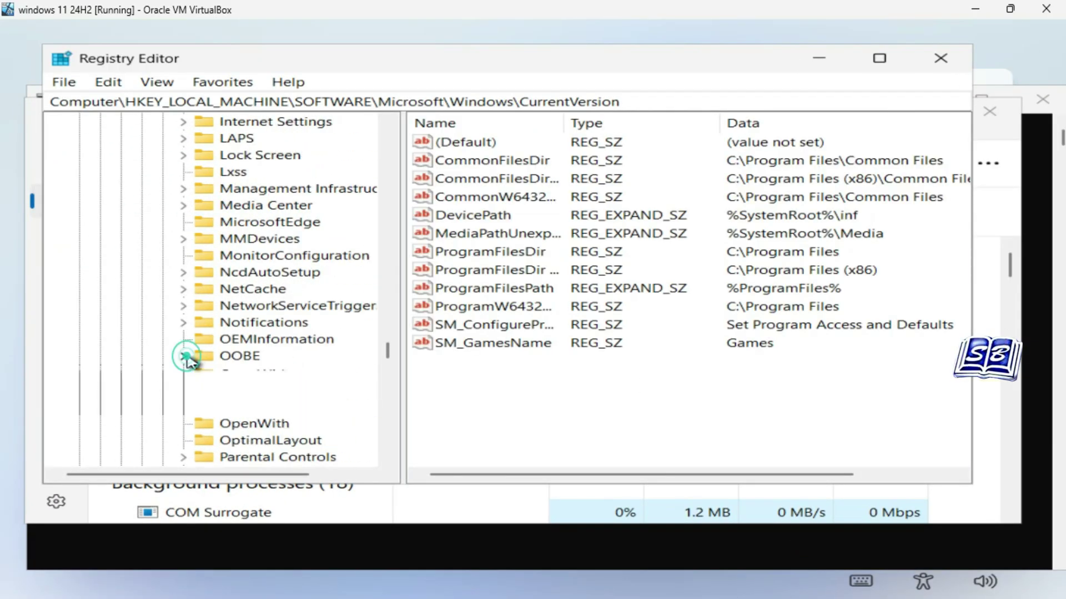
pyautogui.click(238, 305)
pyautogui.click(497, 312)
pyautogui.rightClick(497, 311)
pyautogui.write('BypassNRO')
pyautogui.press('Return')
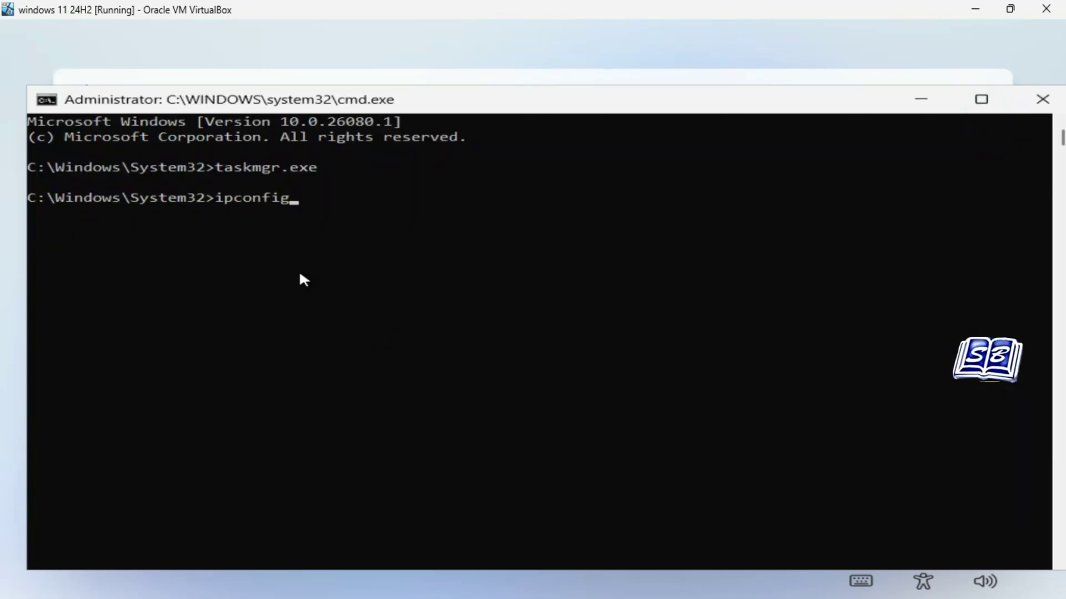
# Release the VM's network address with ipconfig /release.
pyautogui.write('/release')
pyautogui.press('Return')
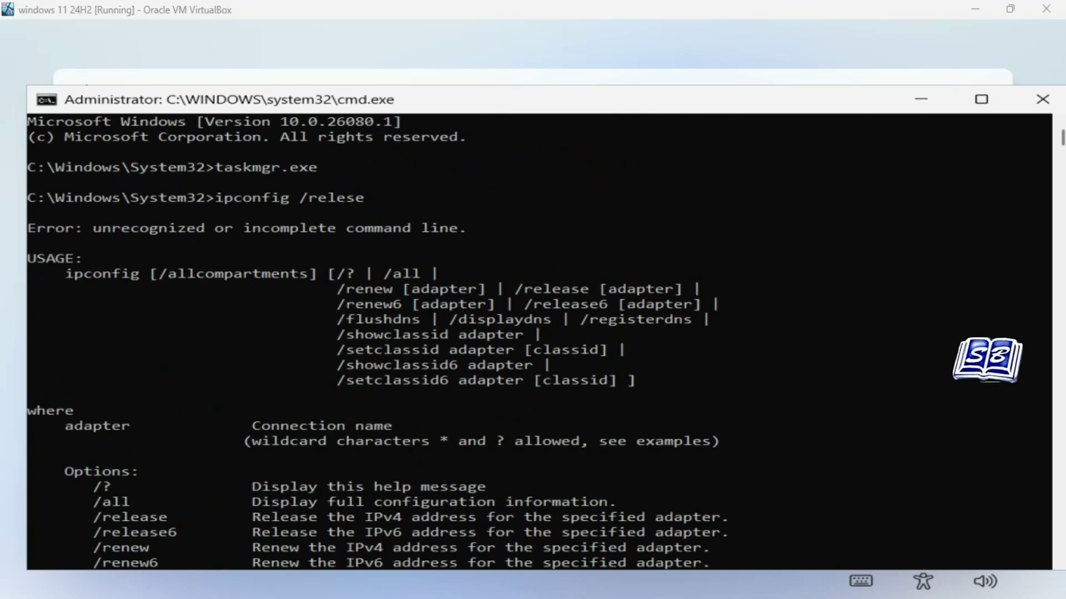
pyautogui.write('ipconfig /release')
pyautogui.press('Return')
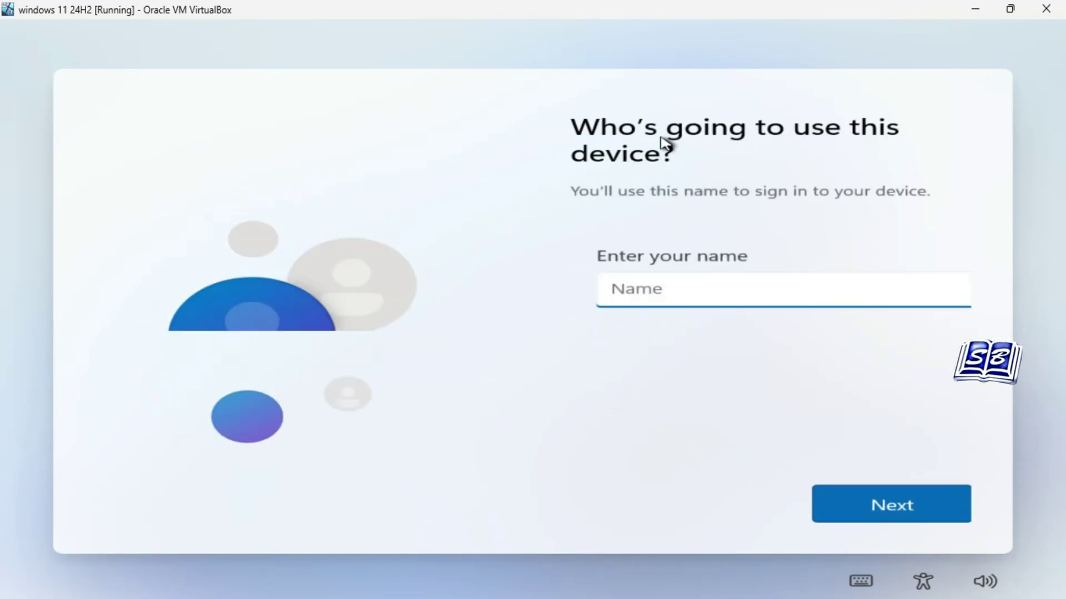
# Enter the local account's full name, leave the password blank, and set Find my device to No.
pyautogui.click(687, 298)
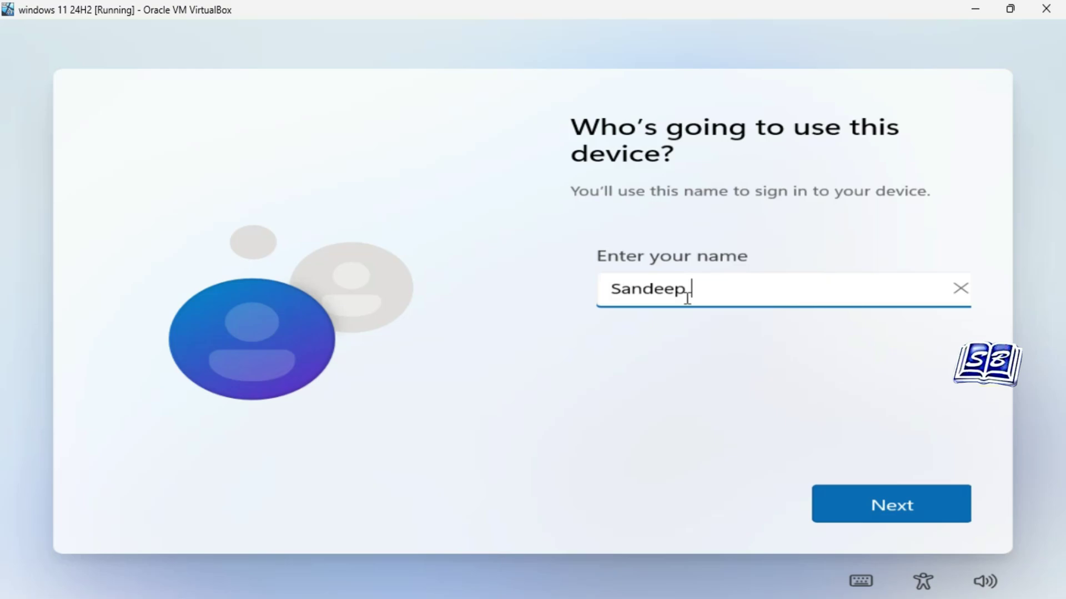
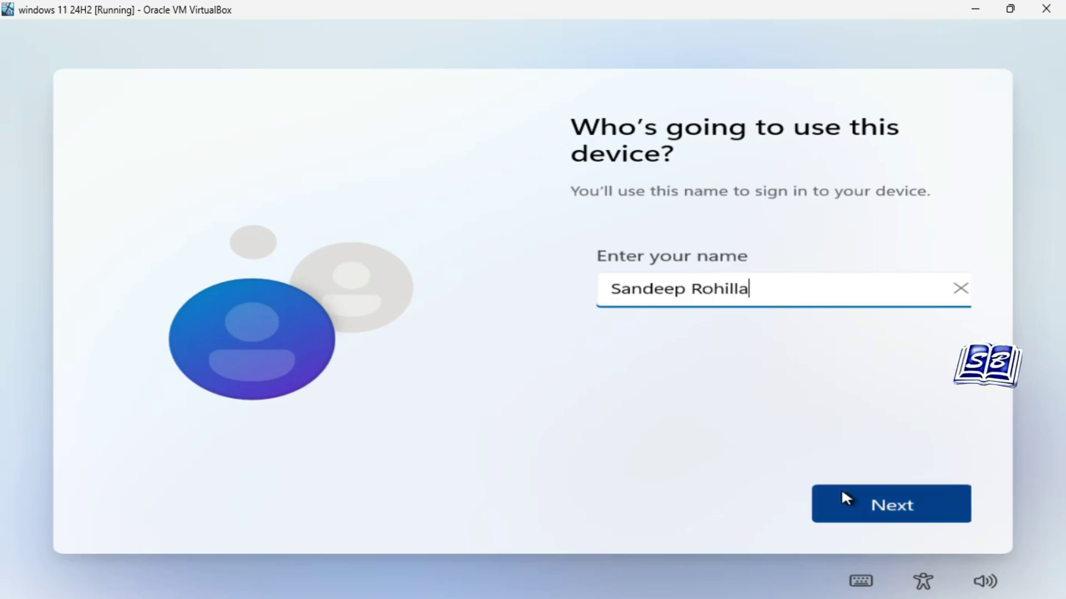
pyautogui.click(850, 500)
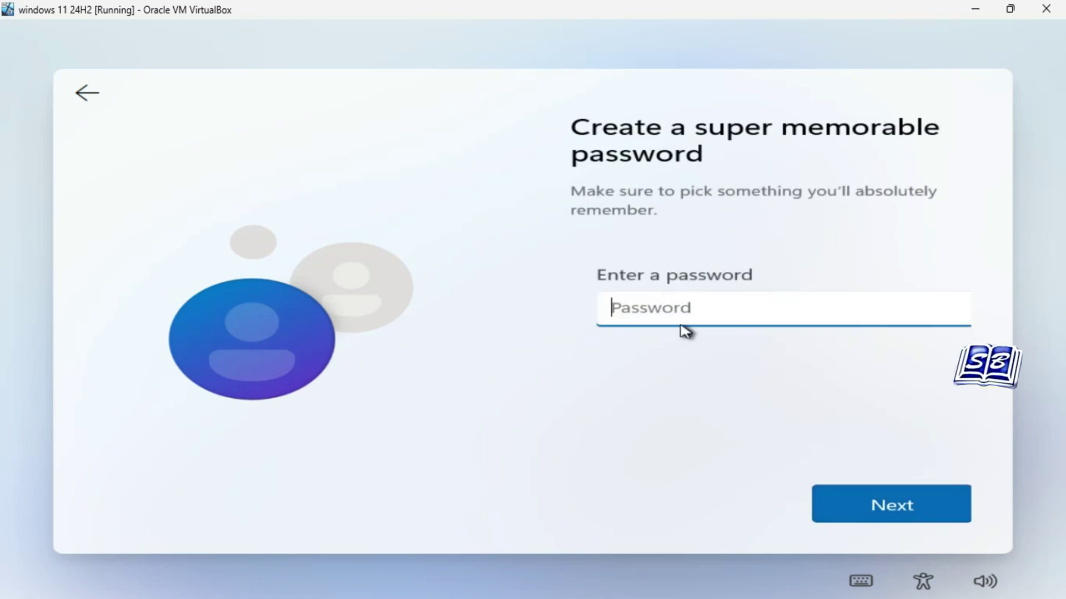
pyautogui.click(913, 503)
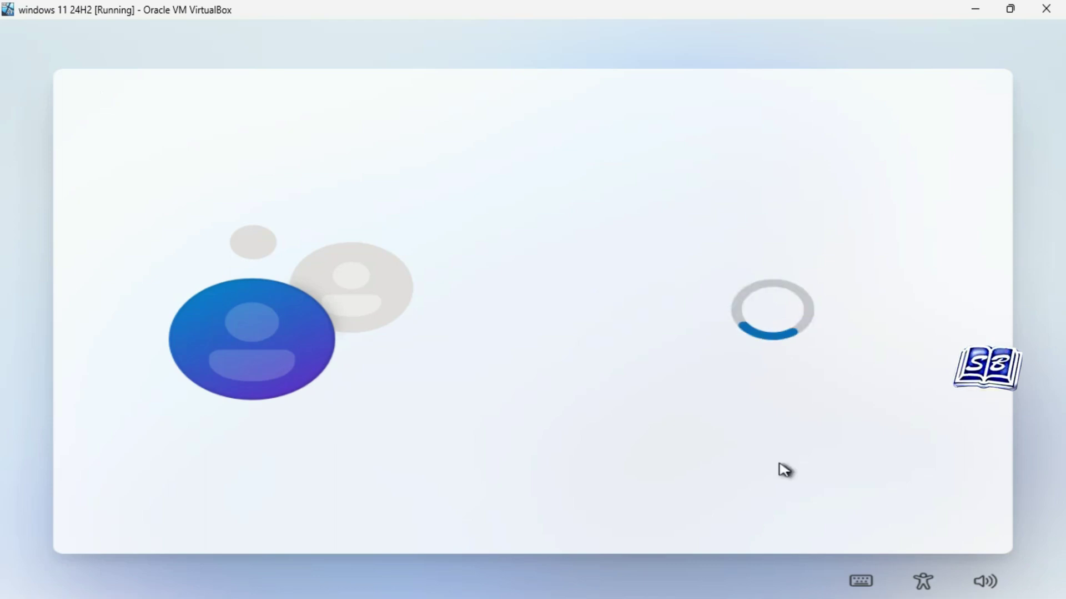
pyautogui.click(602, 401)
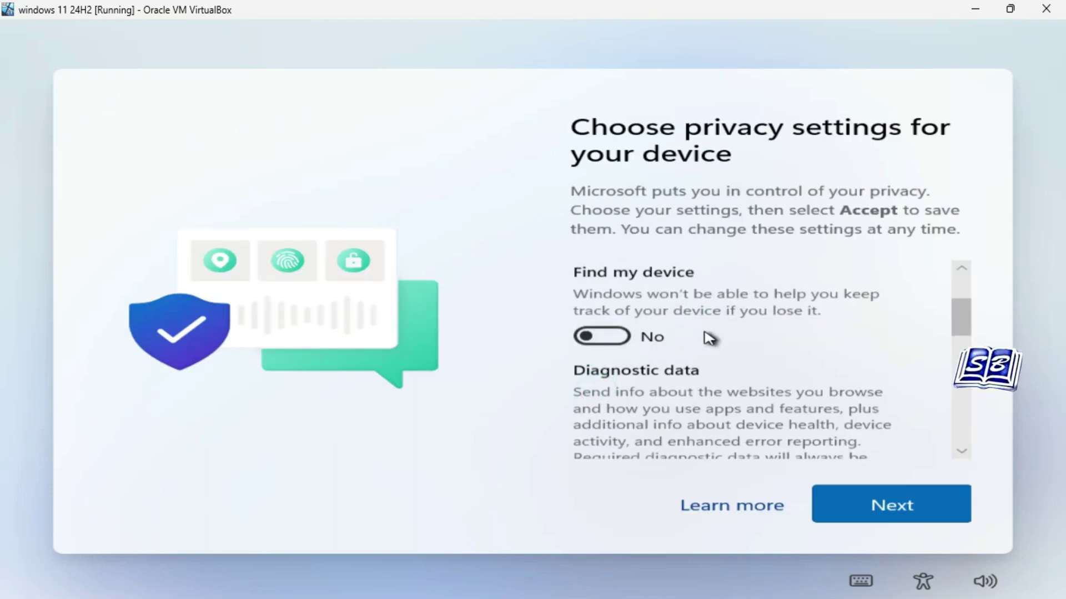
# Set diagnostic data to Required only, switch the remaining toggles and Advertising ID to No, and accept.
pyautogui.scroll(-2, 709, 335)
pyautogui.click(593, 417)
pyautogui.scroll(-3, 713, 369)
pyautogui.click(599, 376)
pyautogui.scroll(-2, 718, 357)
pyautogui.click(600, 355)
pyautogui.scroll(-1, 688, 364)
pyautogui.click(870, 498)
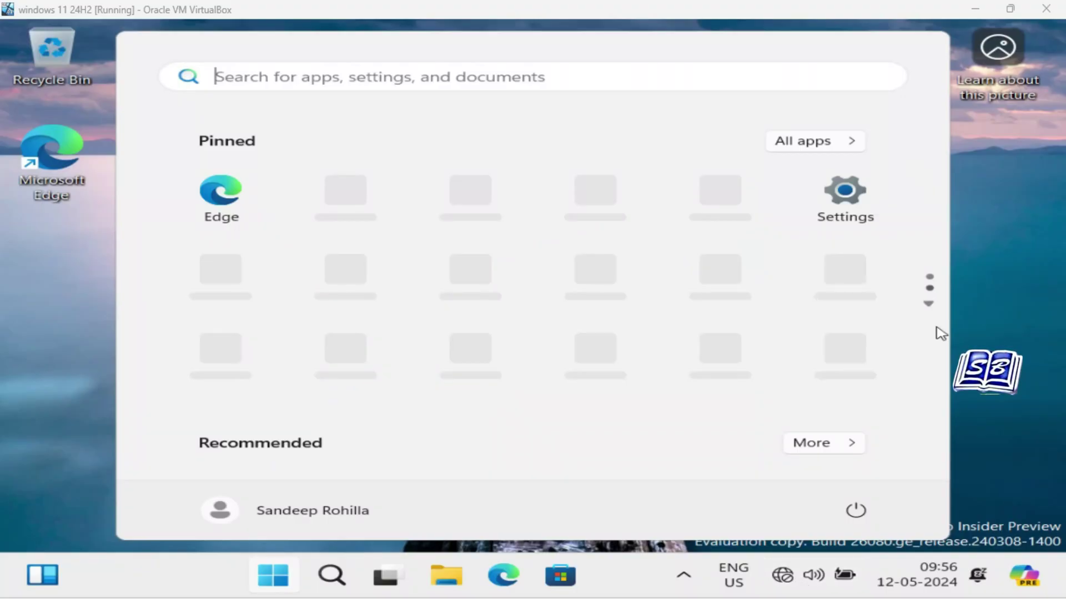
# Close the Start menu to reveal the desktop, then bring up the Start button's quick-link menu.
pyautogui.click(982, 342)
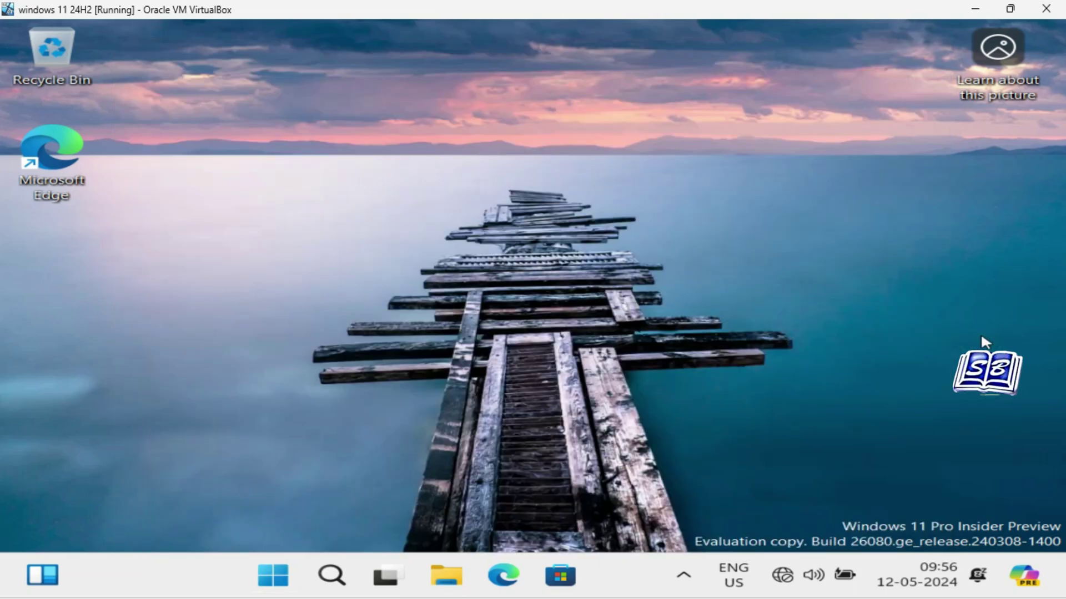
pyautogui.rightClick(284, 577)
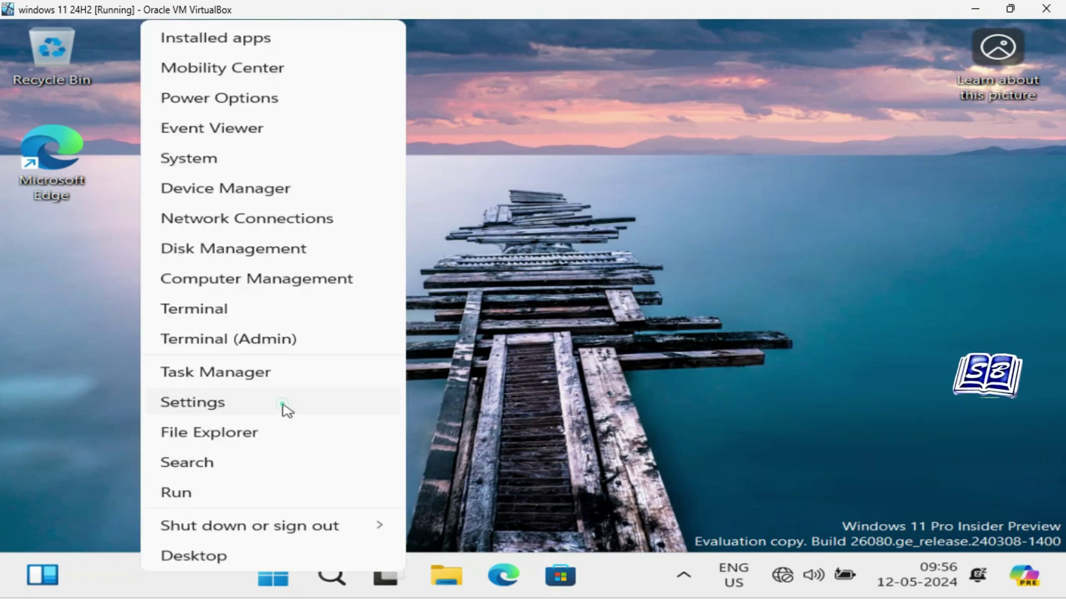
# Open Windows Settings and go to the System > About page.
pyautogui.click(283, 406)
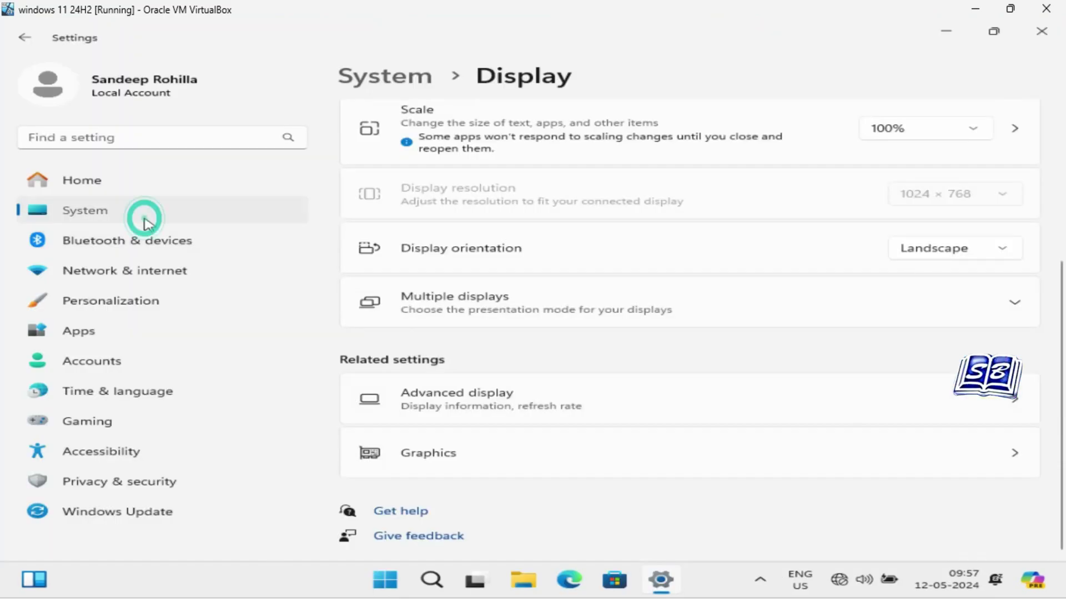
pyautogui.click(144, 221)
pyautogui.scroll(-5, 647, 354)
pyautogui.scroll(-5, 651, 353)
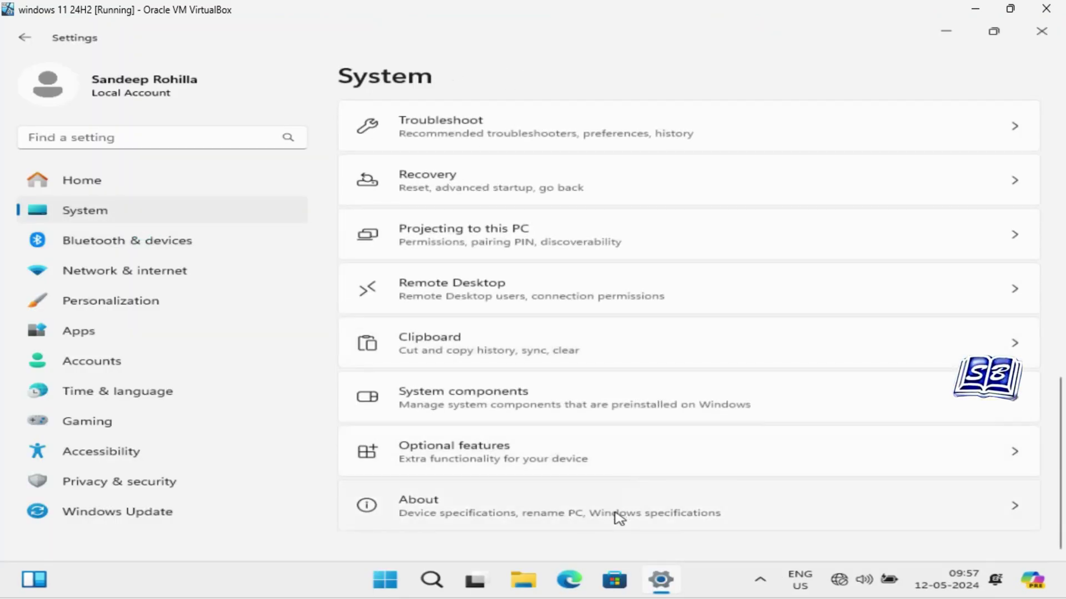
pyautogui.click(618, 518)
# Highlight version 24H2 and OS build 26080.1 under Windows specifications.
pyautogui.scroll(-3, 622, 466)
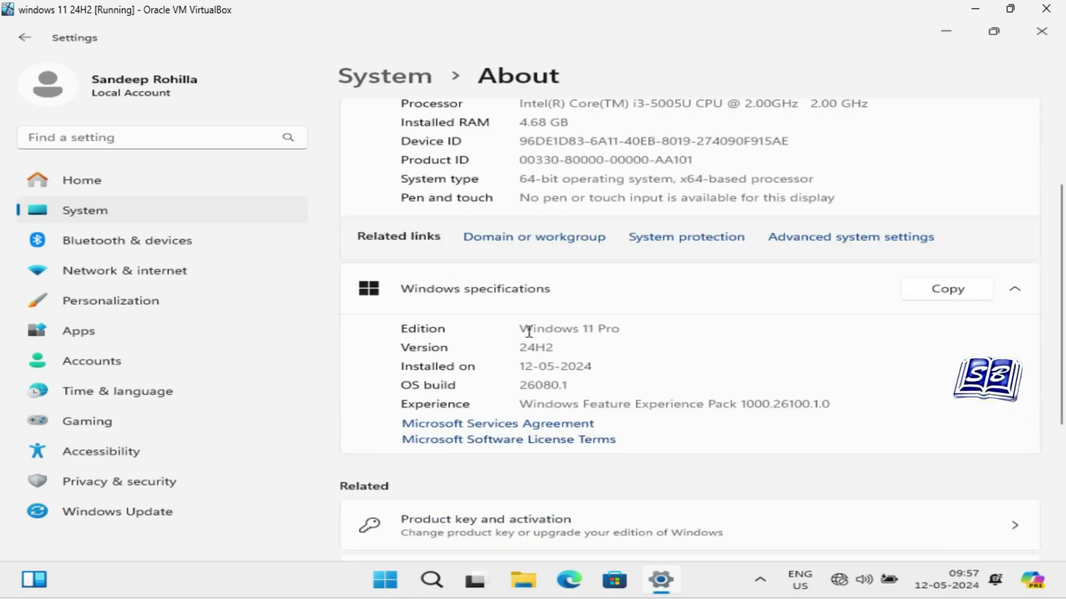
pyautogui.doubleClick(523, 350)
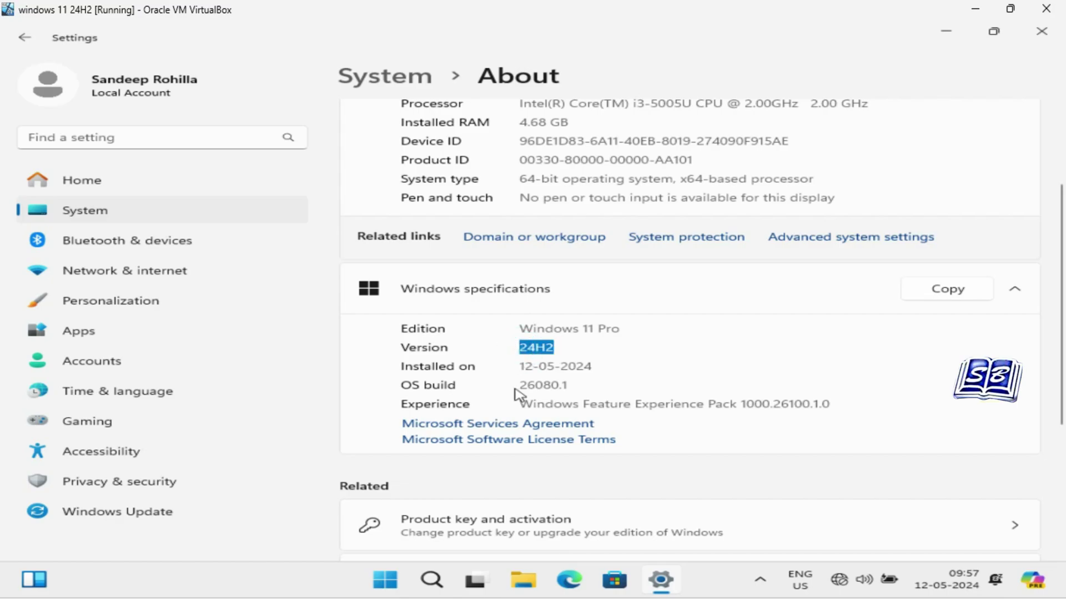
pyautogui.moveTo(571, 384); pyautogui.dragTo(519, 385)
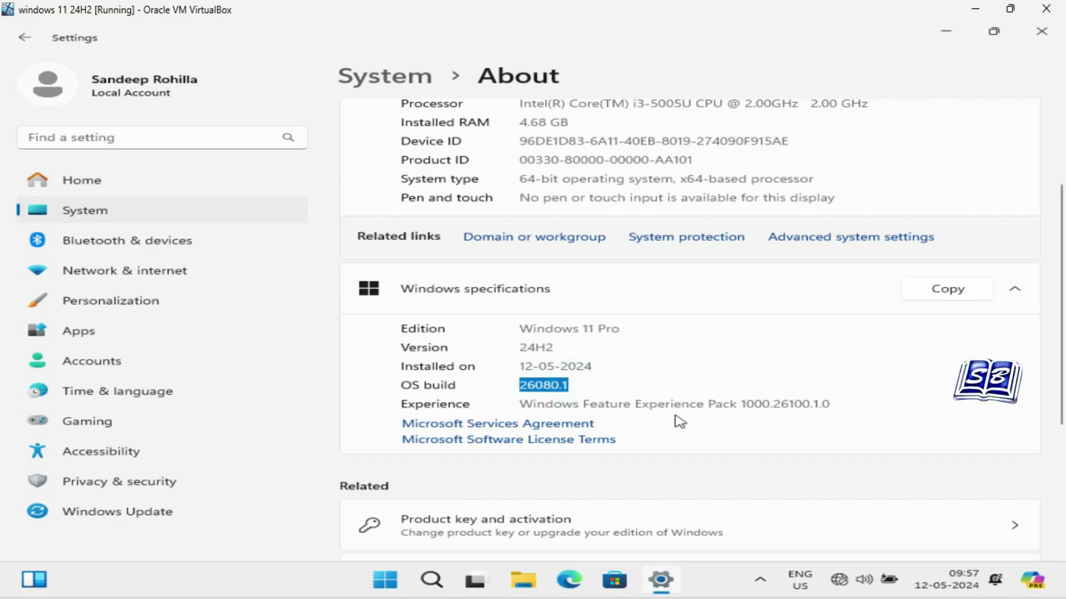
pyautogui.scroll(-1, 686, 422)
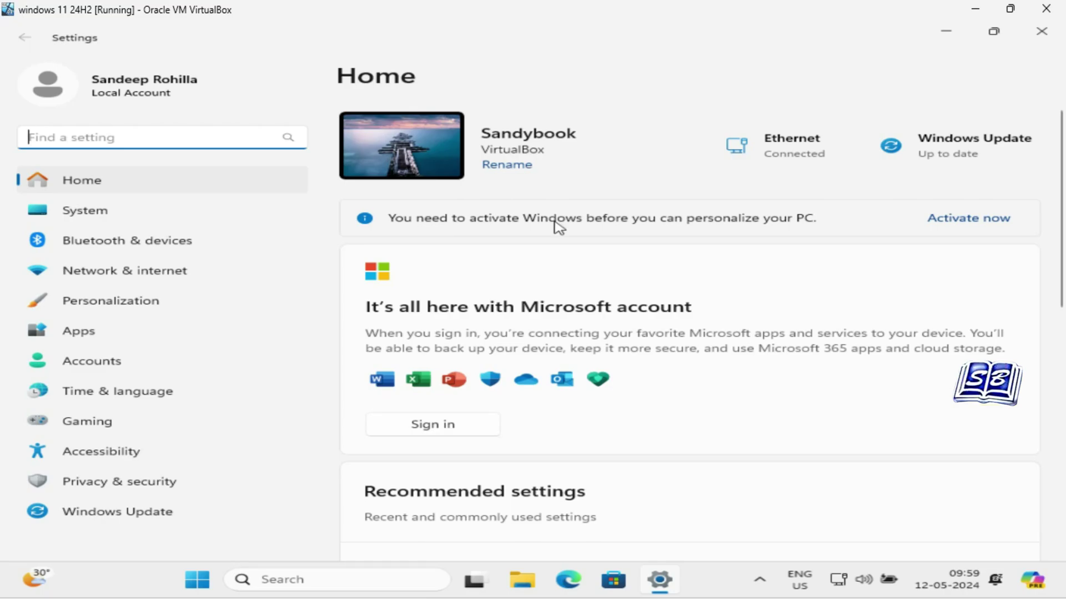
# Open the Activation page and recheck it until it shows Active, then close Settings.
pyautogui.click(966, 225)
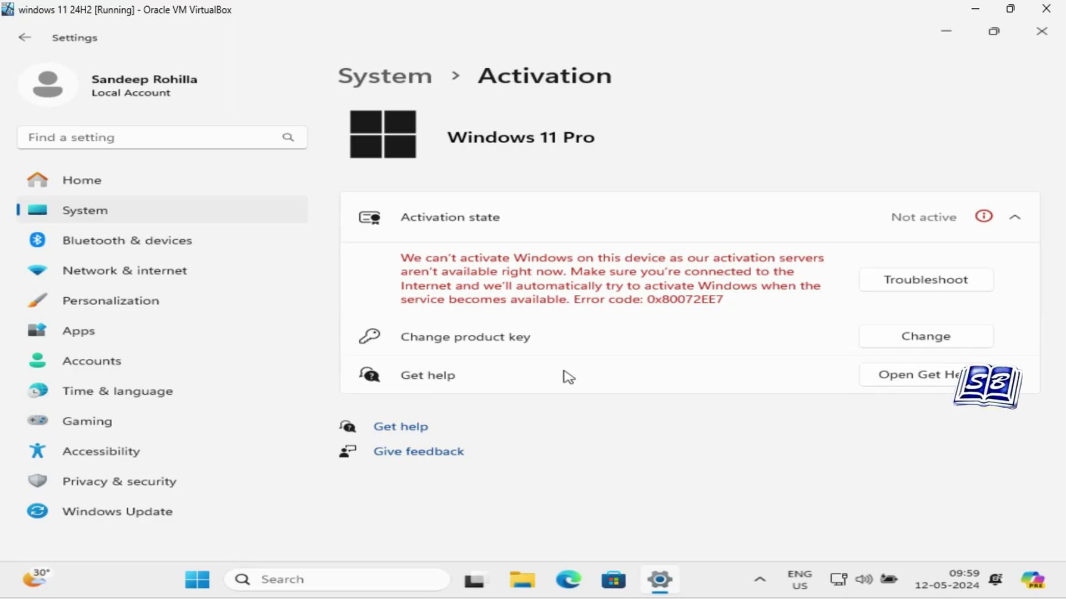
pyautogui.click(950, 35)
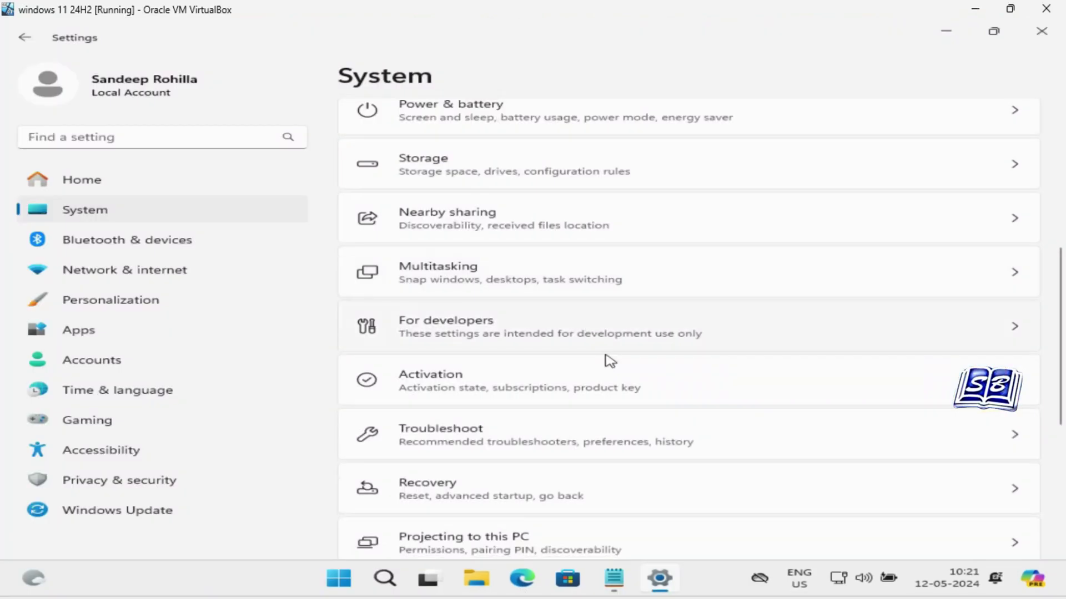
pyautogui.click(685, 376)
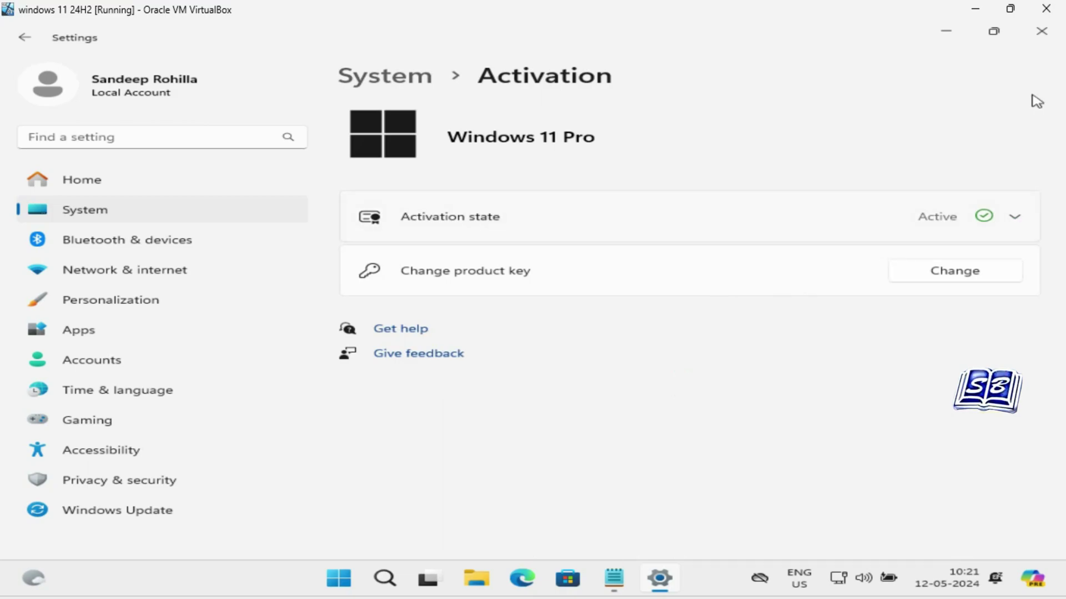
pyautogui.click(1041, 31)
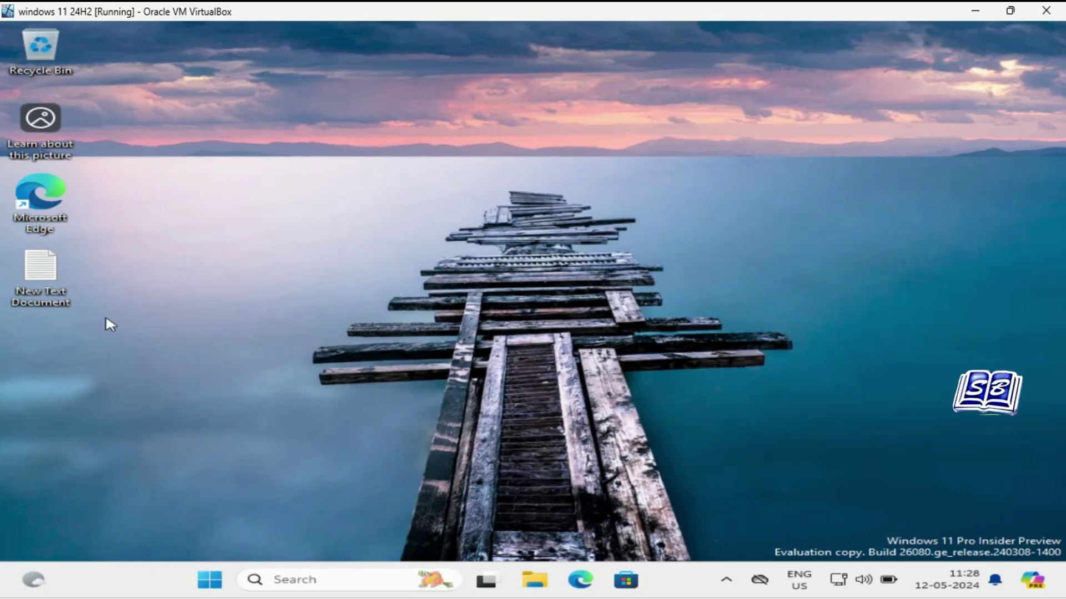
# Move New Text Document right on the guest desktop and open its context menu.
pyautogui.moveTo(64, 285); pyautogui.dragTo(243, 242)
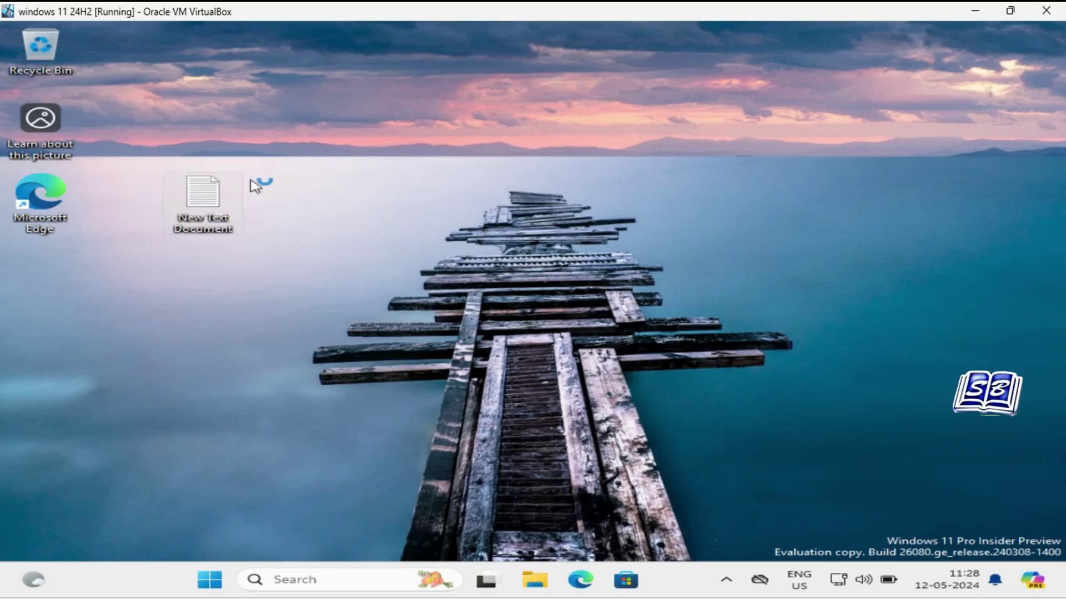
pyautogui.moveTo(206, 214)
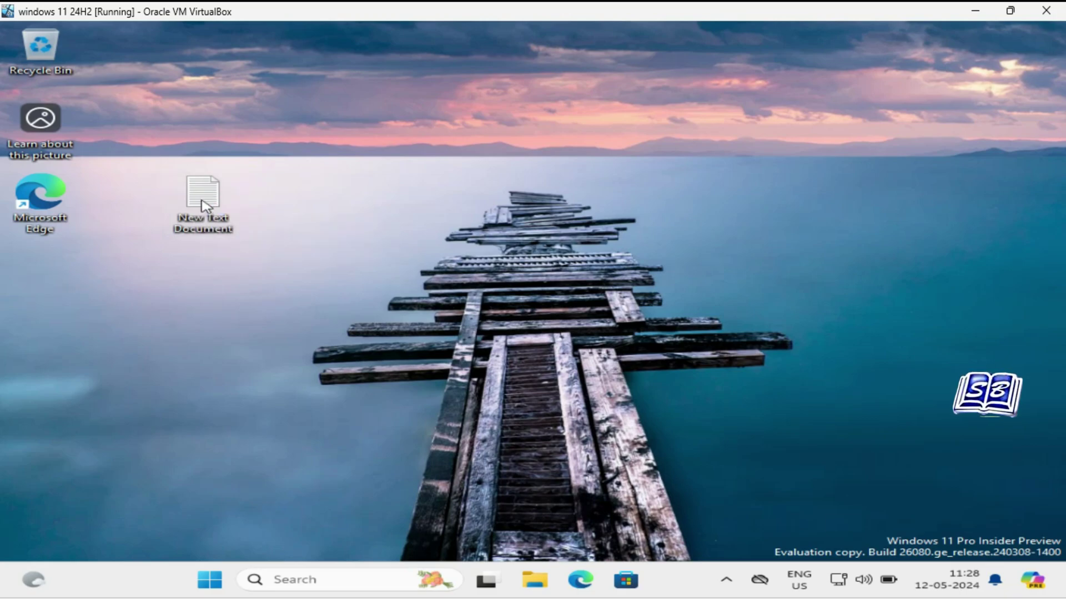
pyautogui.rightClick(203, 203)
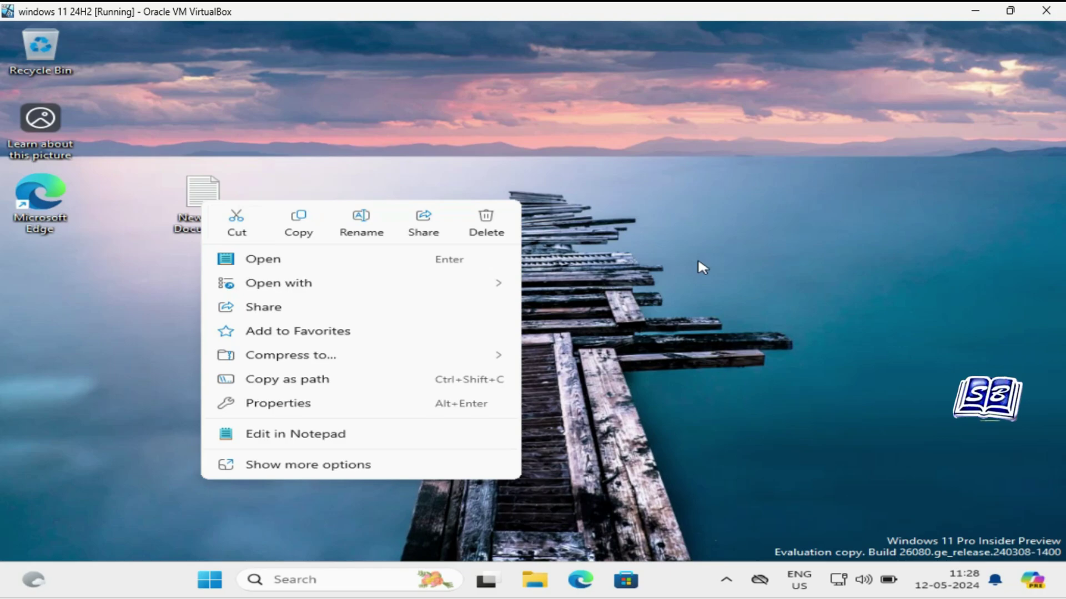
# Minimize the VM, nudge DWK6PS1 up on the host desktop, and open its context menu.
pyautogui.click(974, 16)
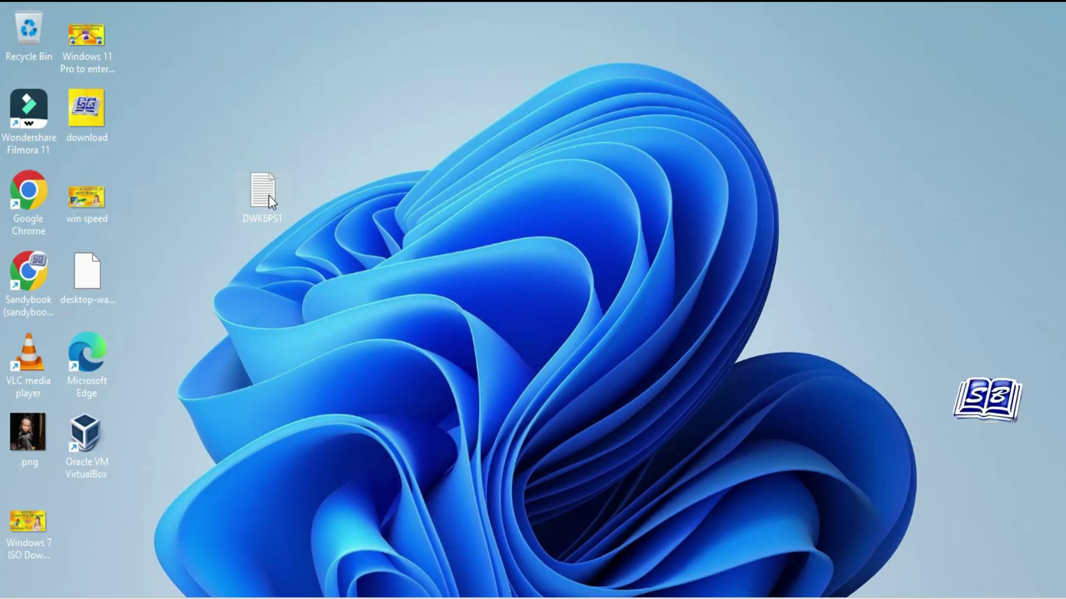
pyautogui.moveTo(271, 136); pyautogui.dragTo(273, 129)
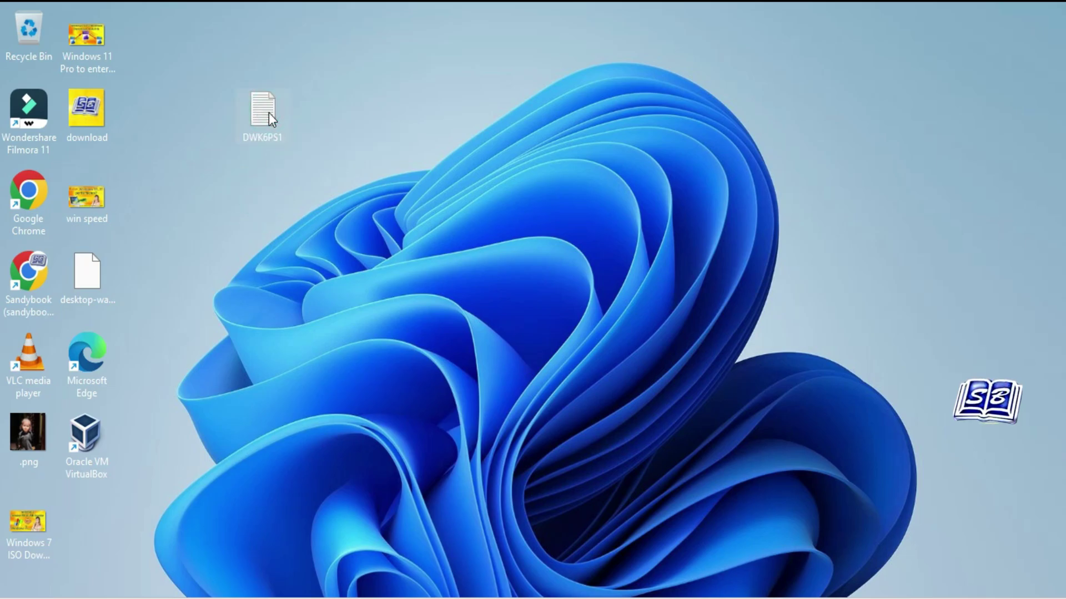
pyautogui.rightClick(269, 112)
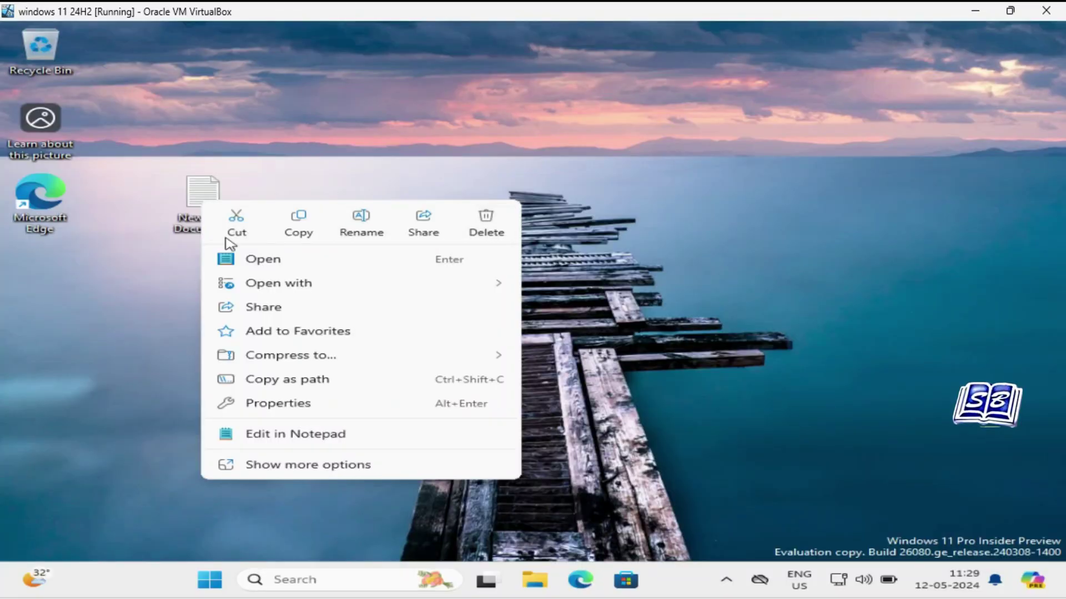
# From New Text Document's Compress to submenu, choose Additional options.
pyautogui.click(655, 291)
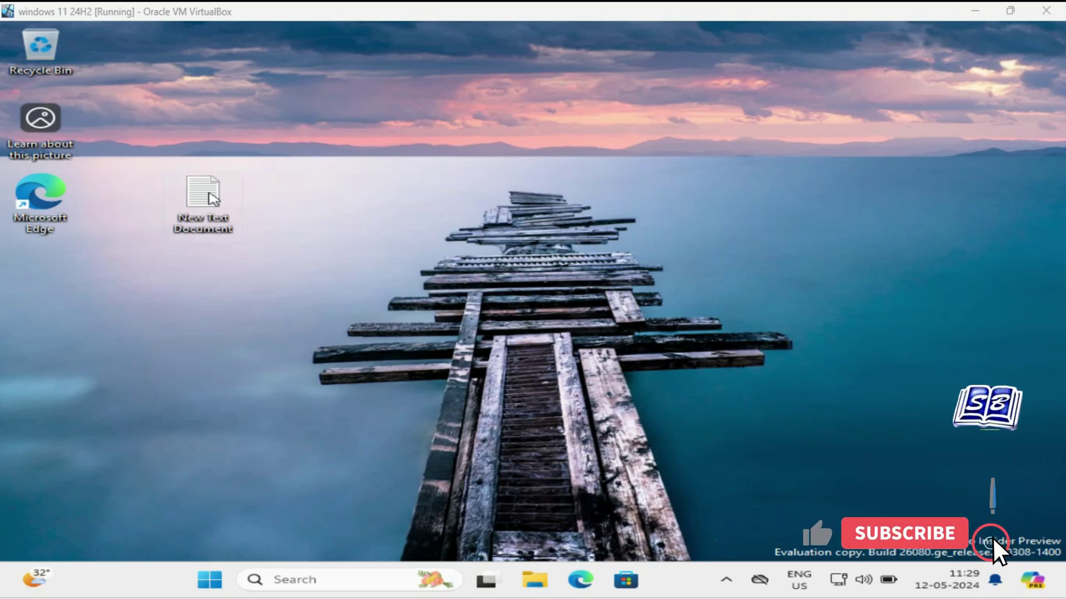
pyautogui.moveTo(213, 197)
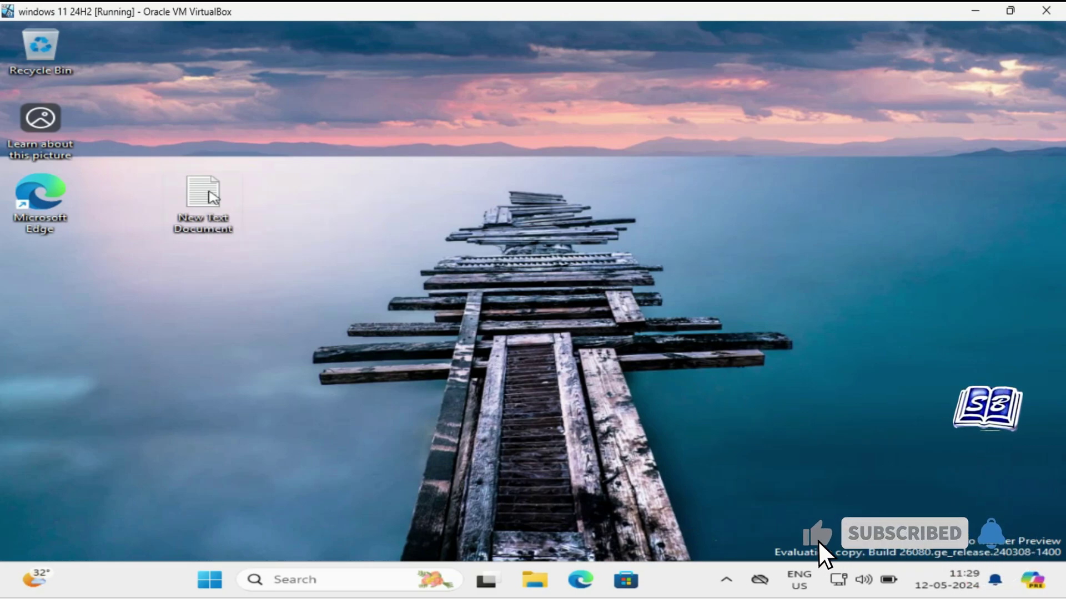
pyautogui.rightClick(214, 197)
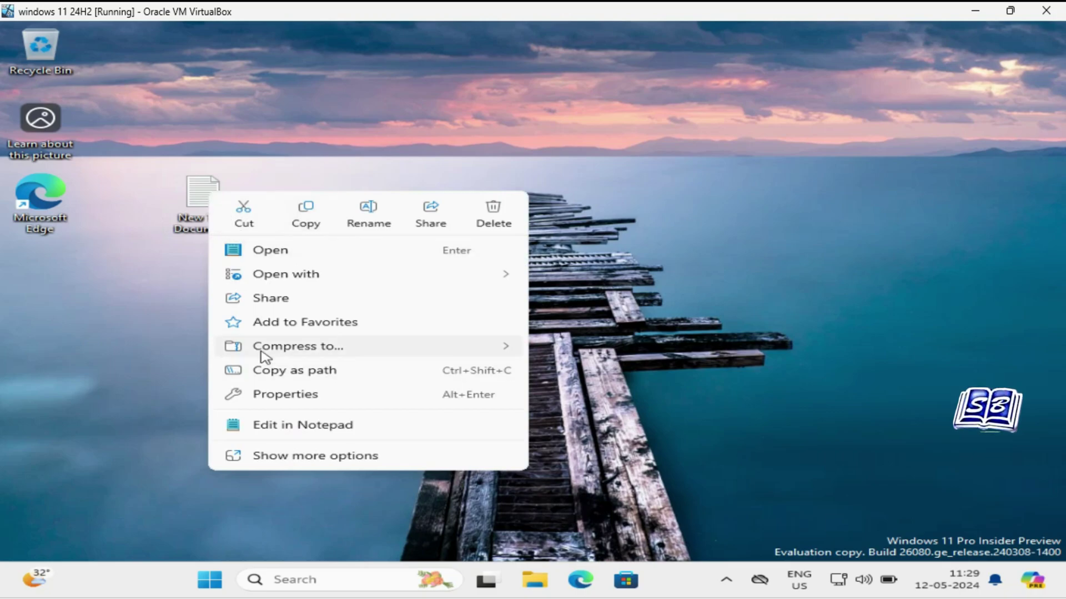
pyautogui.moveTo(264, 355)
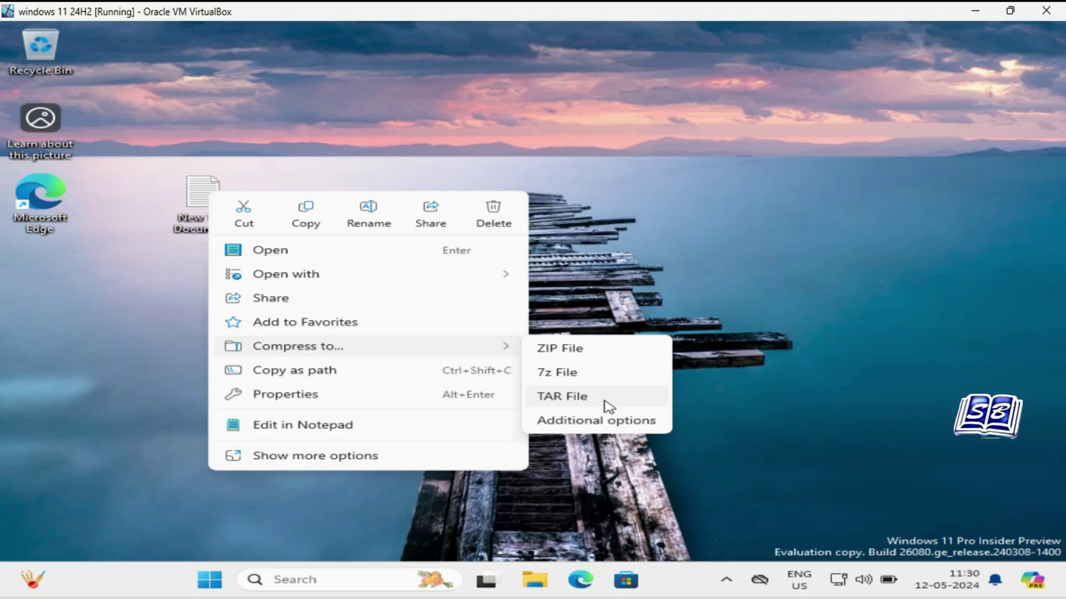
pyautogui.click(620, 422)
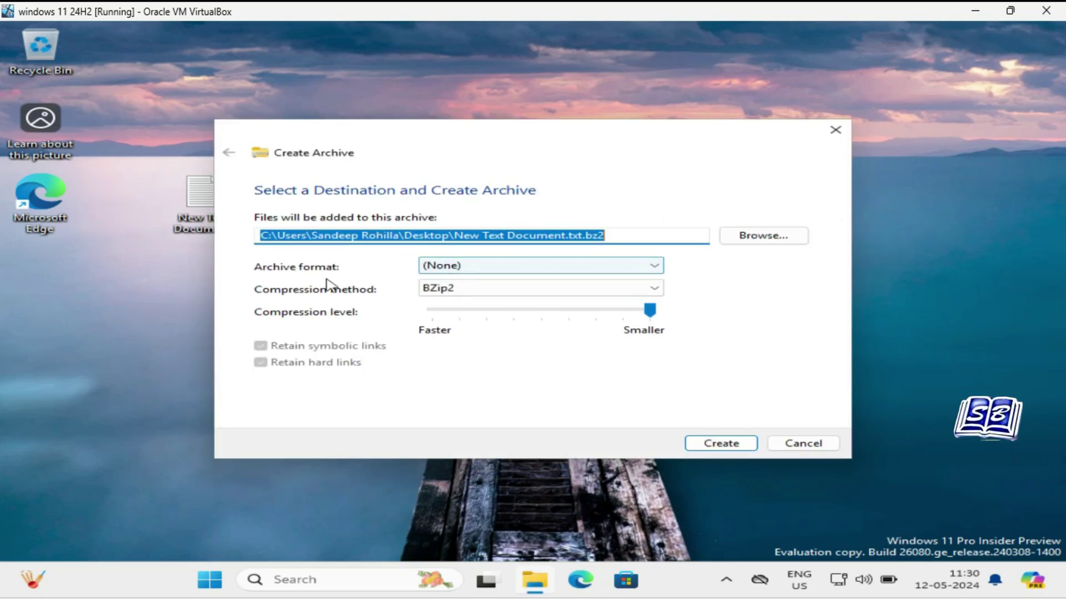
# Try the 7zip format with LZMA2 compression, leaving the compression level unchanged.
pyautogui.click(656, 268)
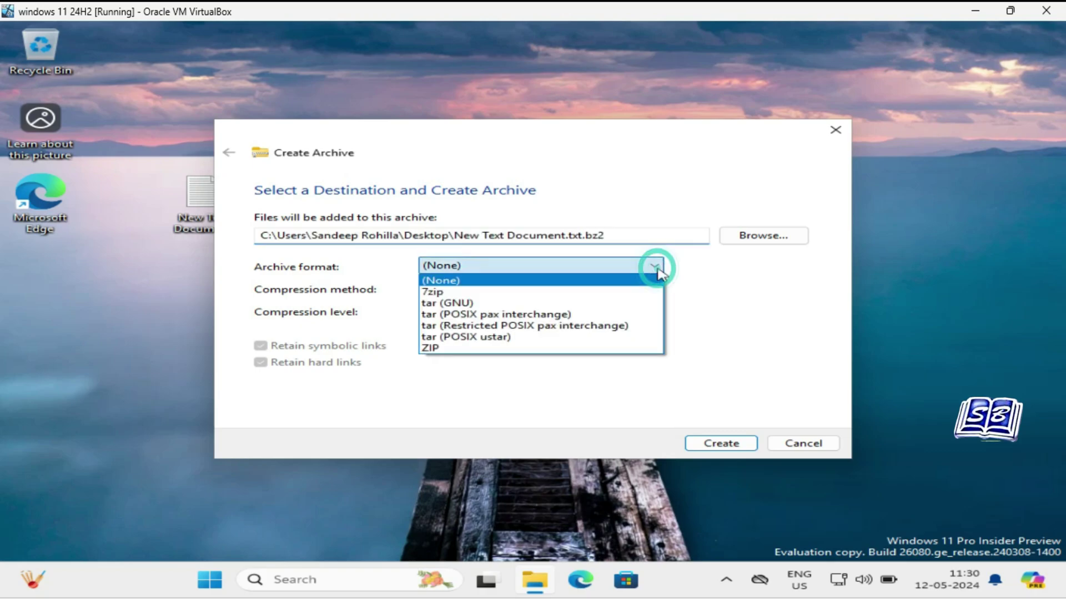
pyautogui.click(633, 293)
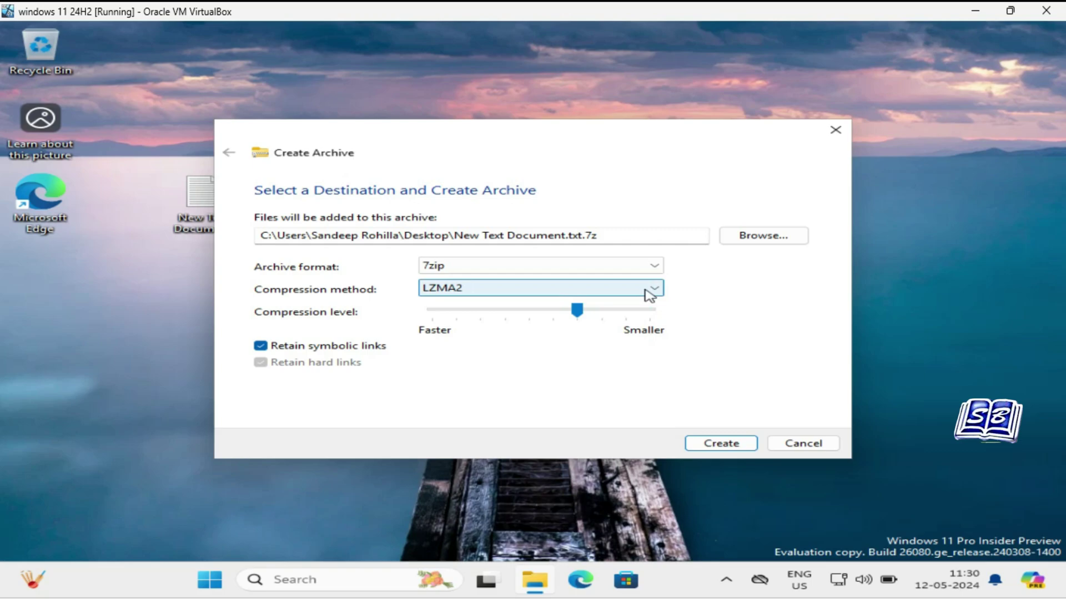
pyautogui.click(653, 290)
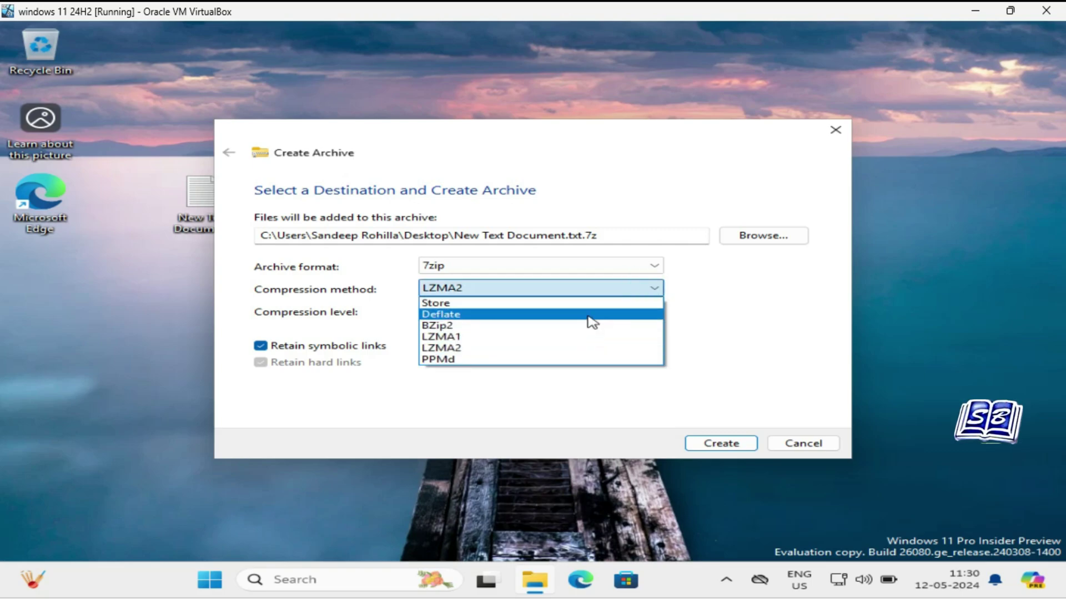
pyautogui.click(742, 332)
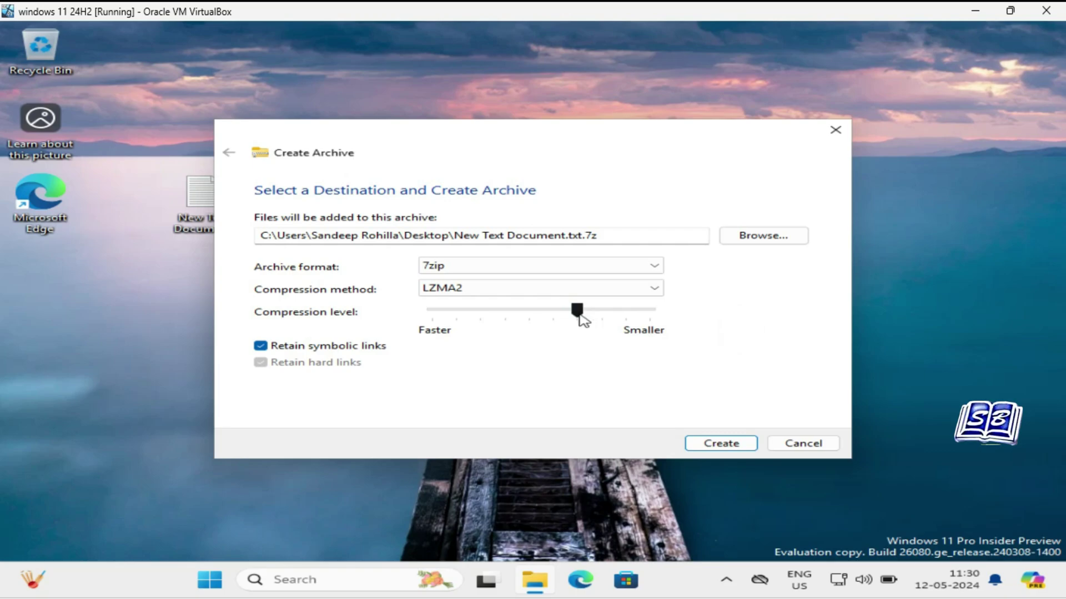
pyautogui.moveTo(579, 314); pyautogui.dragTo(553, 313)
pyautogui.click(577, 314)
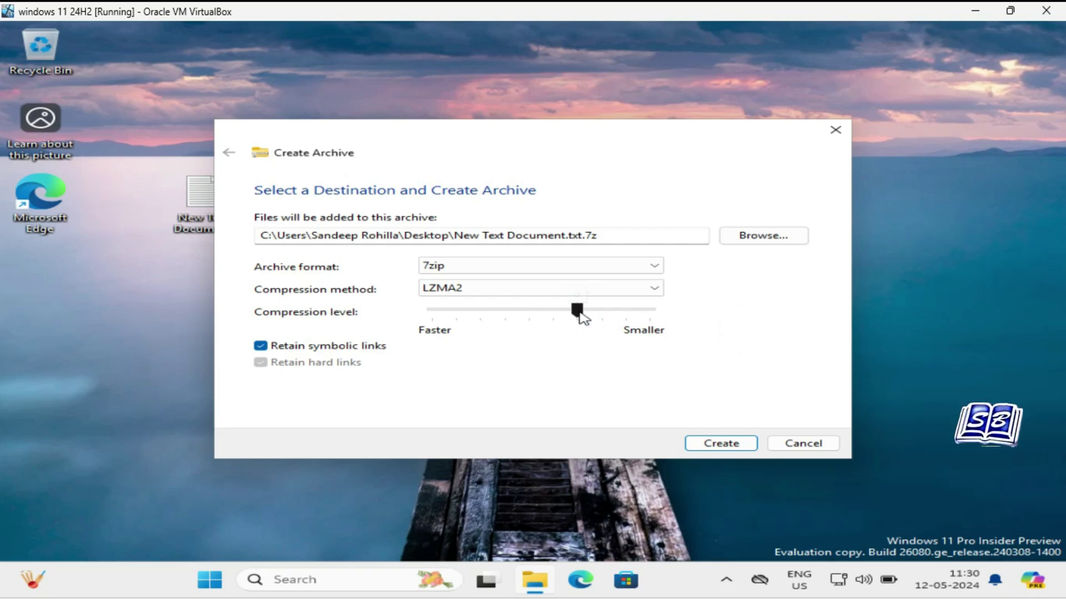
# Switch the archive format to tar (GNU), check compression methods, and minimize the VM.
pyautogui.click(656, 267)
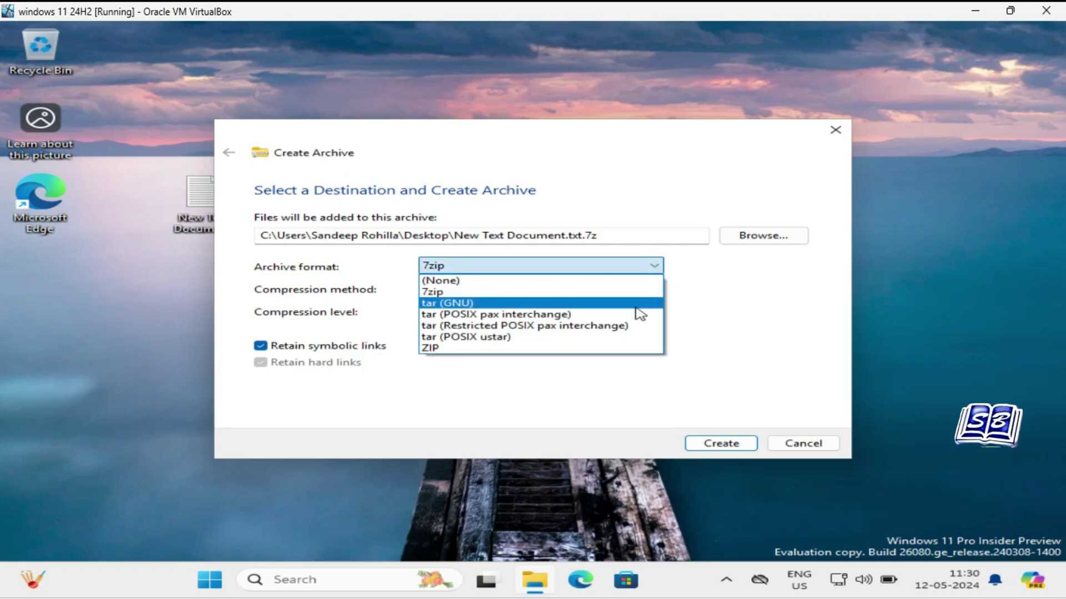
pyautogui.click(638, 305)
pyautogui.click(653, 288)
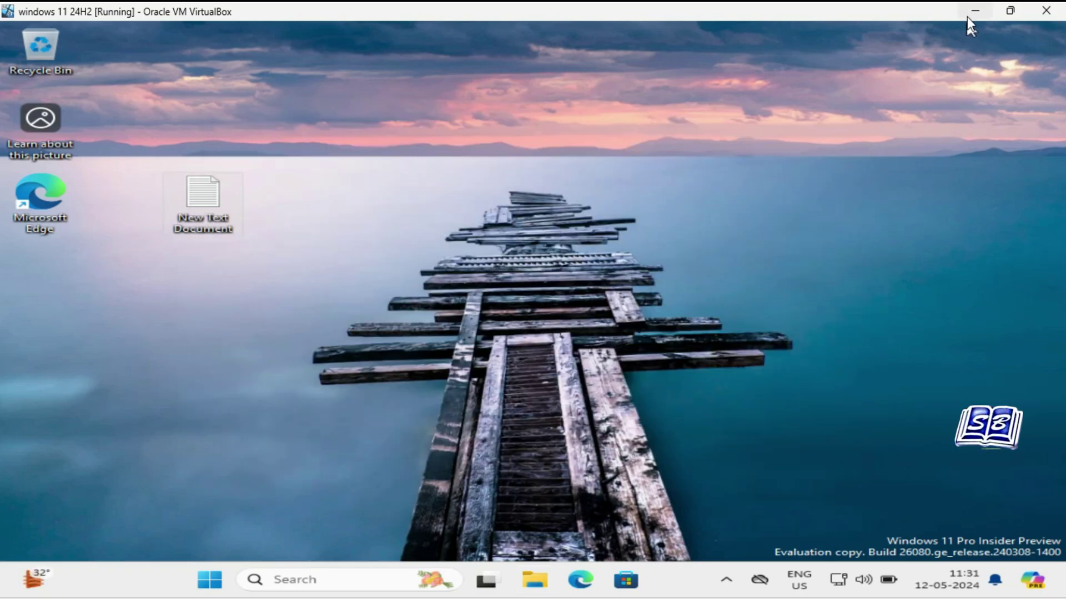
pyautogui.click(968, 15)
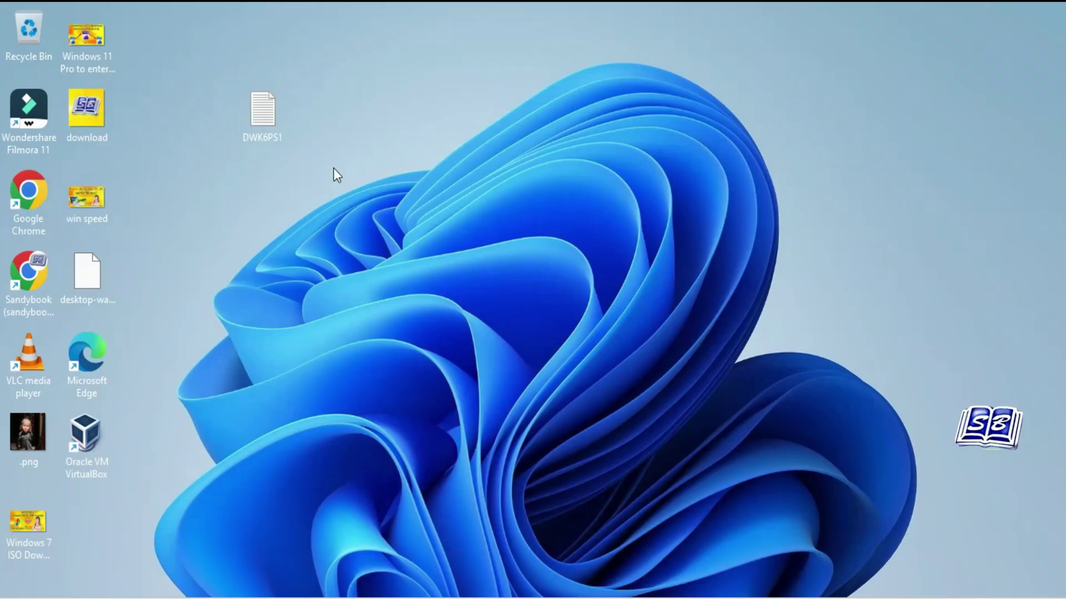
# Compress DWK6PS1 on the host desktop into a ZIP file.
pyautogui.rightClick(278, 116)
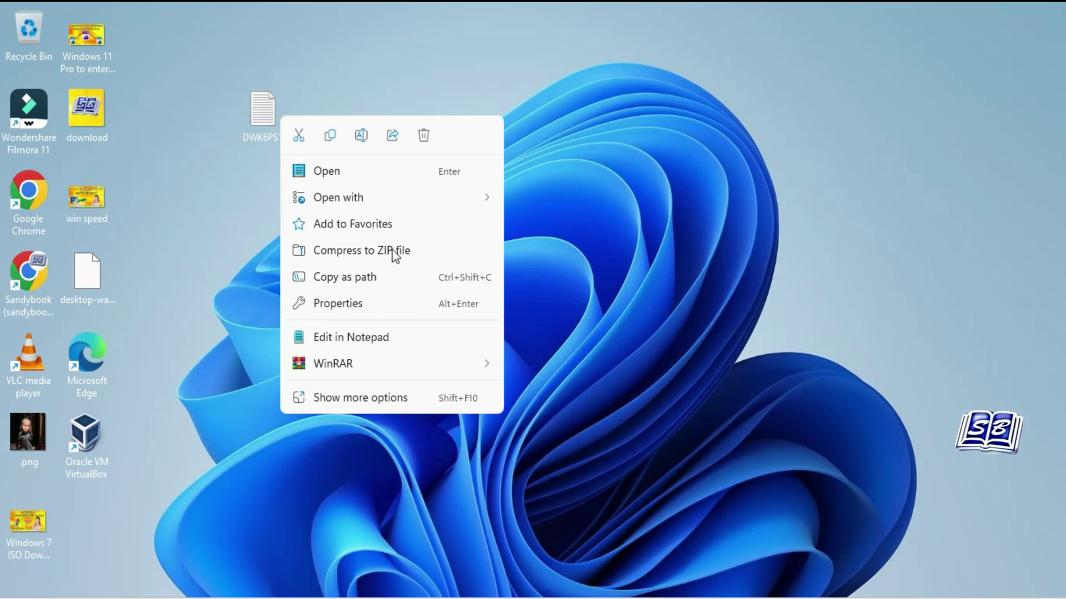
pyautogui.click(392, 249)
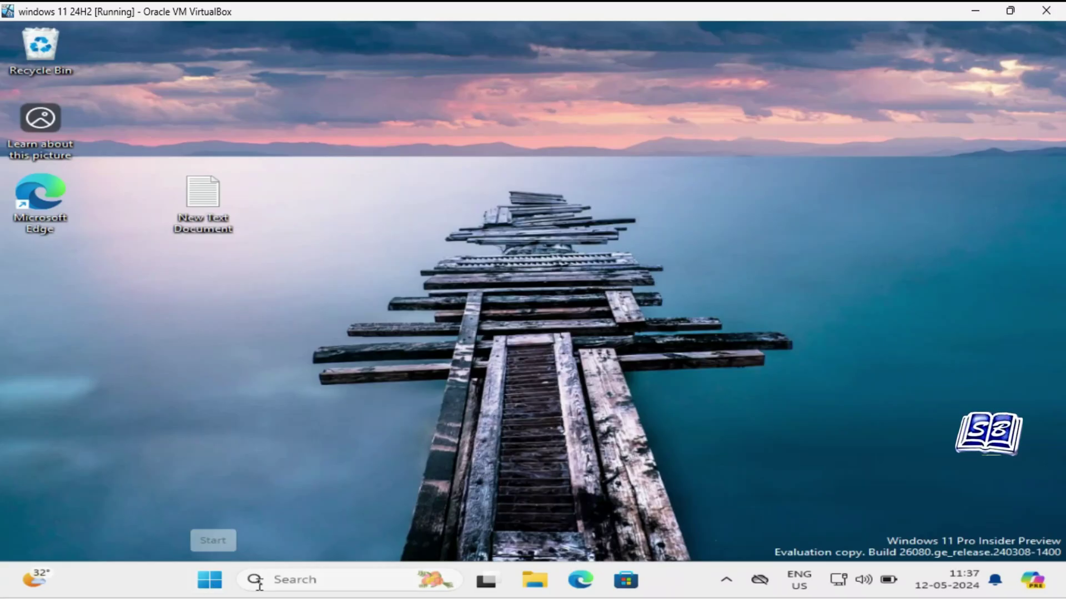
# Launch Command Prompt via search, run Powercfg -h Off, and highlight the administrator-rights error.
pyautogui.click(286, 581)
pyautogui.write('cmd')
pyautogui.press('Return')
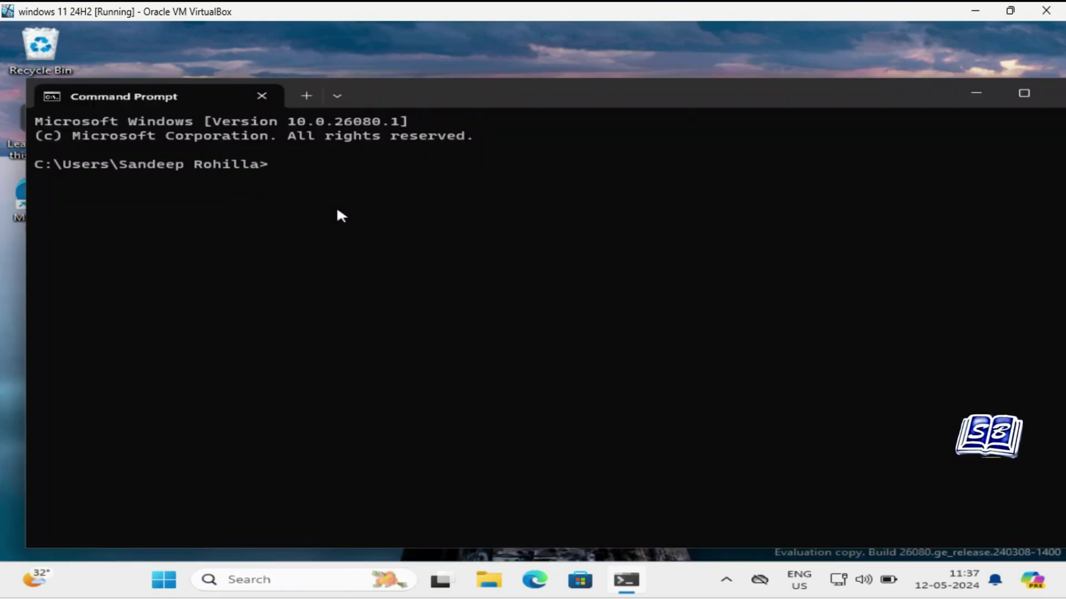
pyautogui.write('Po')
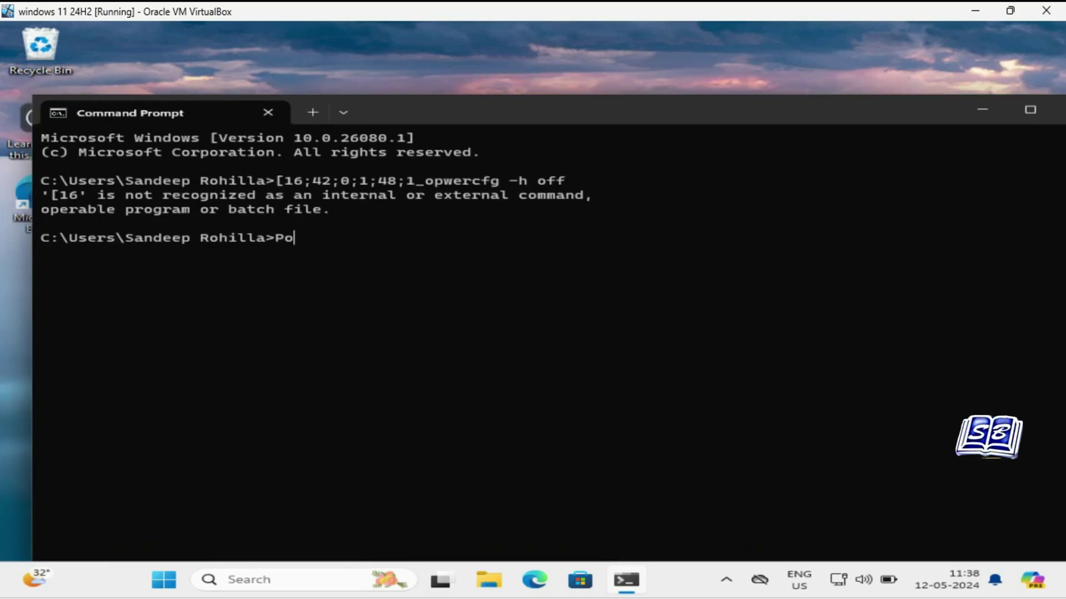
pyautogui.write('wercfg')
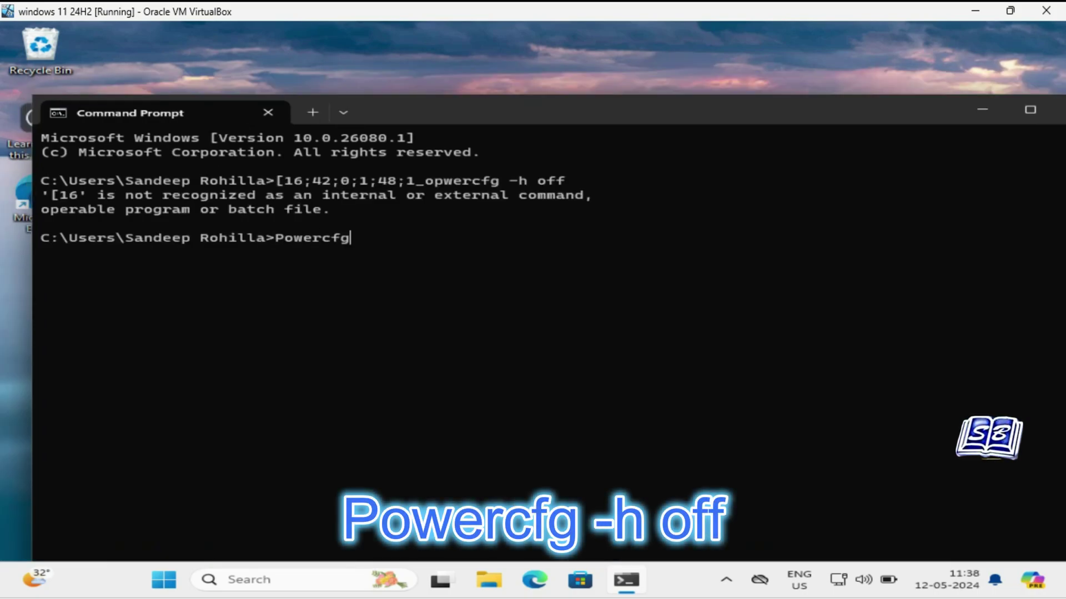
pyautogui.write(' -')
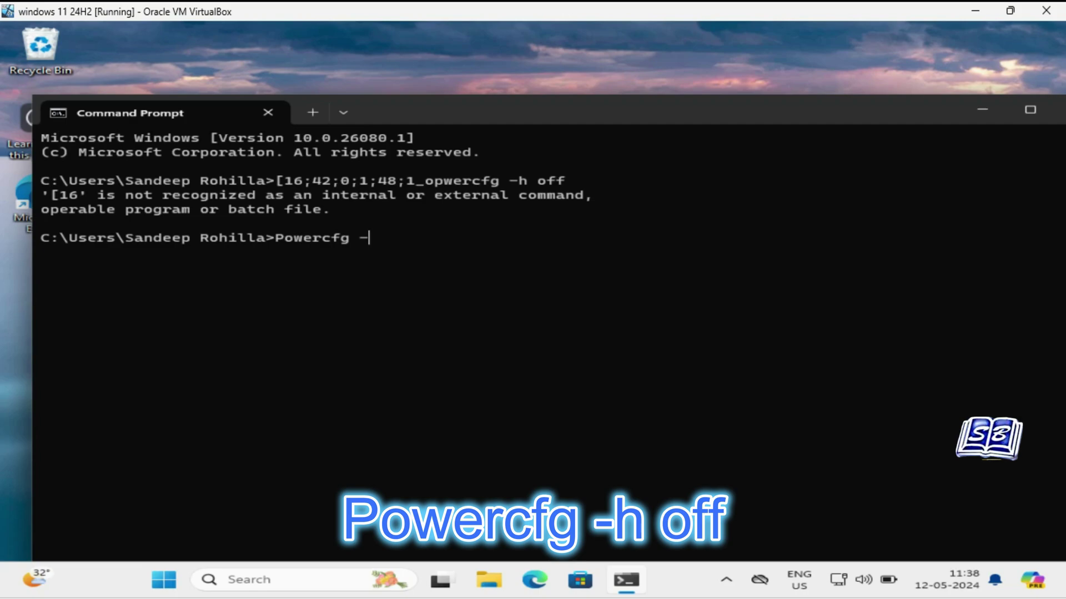
pyautogui.write('h Off')
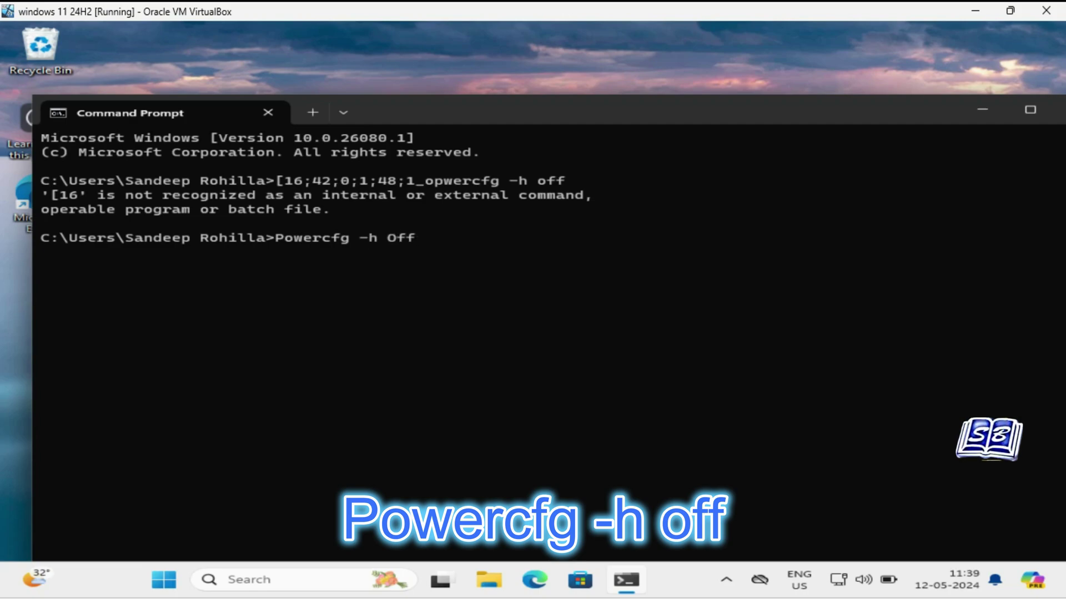
pyautogui.press('Return')
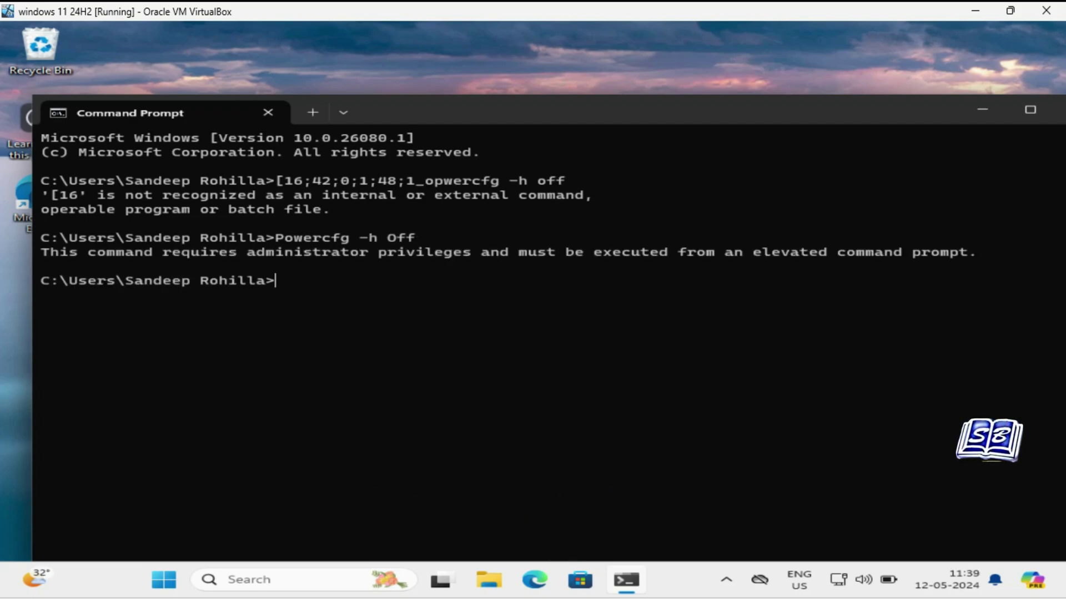
pyautogui.moveTo(40, 253); pyautogui.dragTo(913, 283)
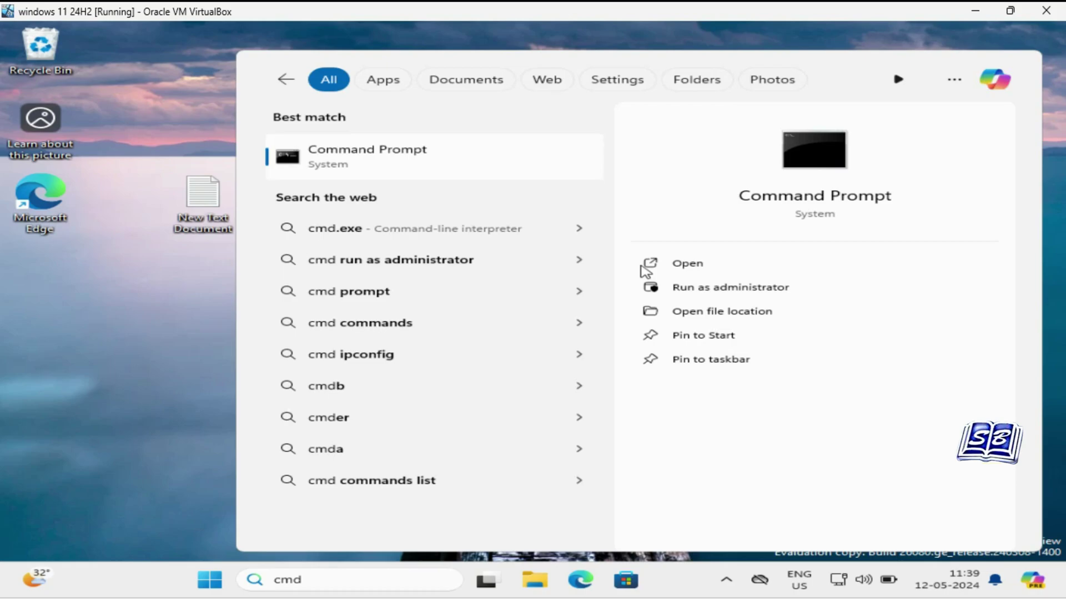
# Run Command Prompt as administrator, approve UAC, turn hibernation off, then close the window.
pyautogui.rightClick(699, 291)
pyautogui.click(700, 291)
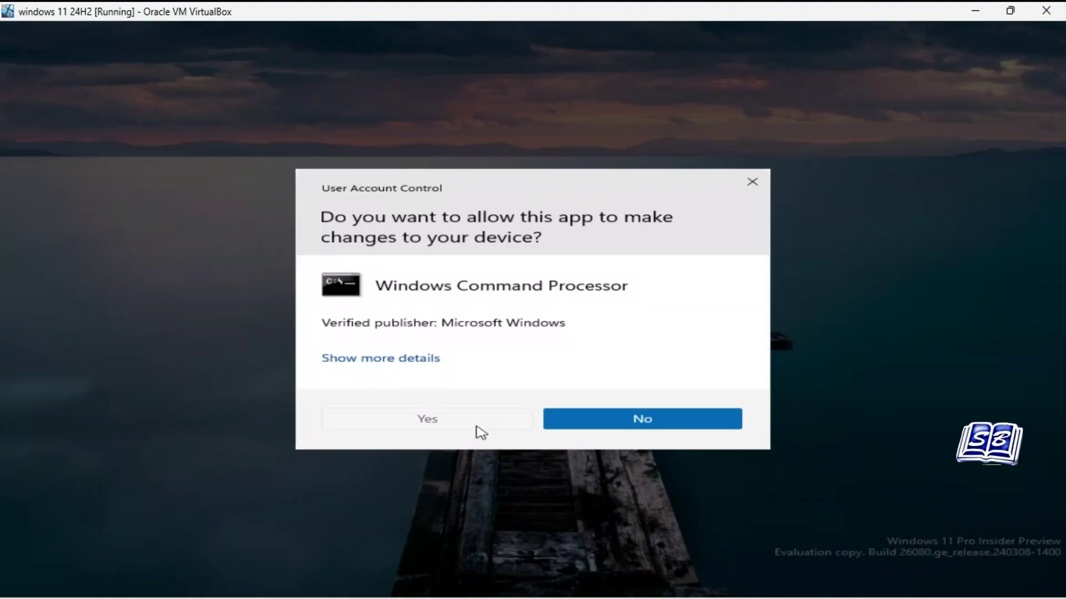
pyautogui.click(476, 428)
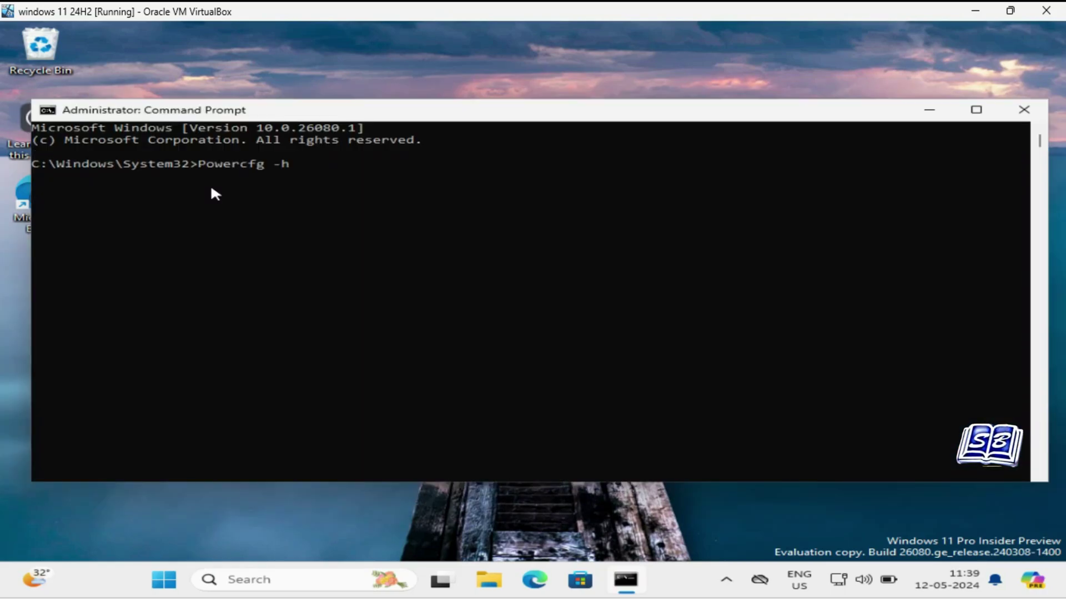
pyautogui.write('o')
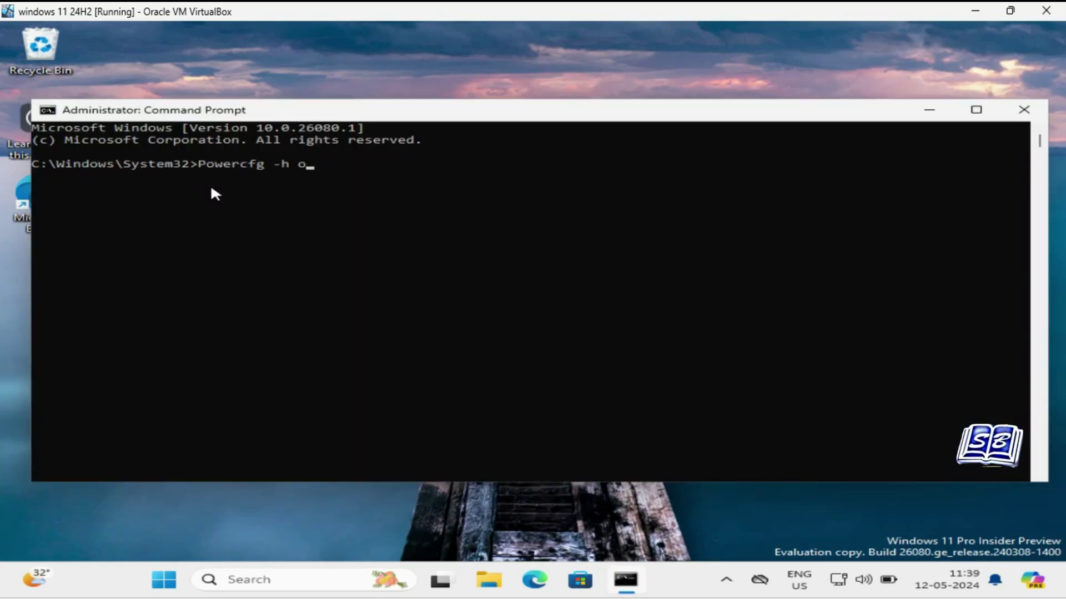
pyautogui.write('ff')
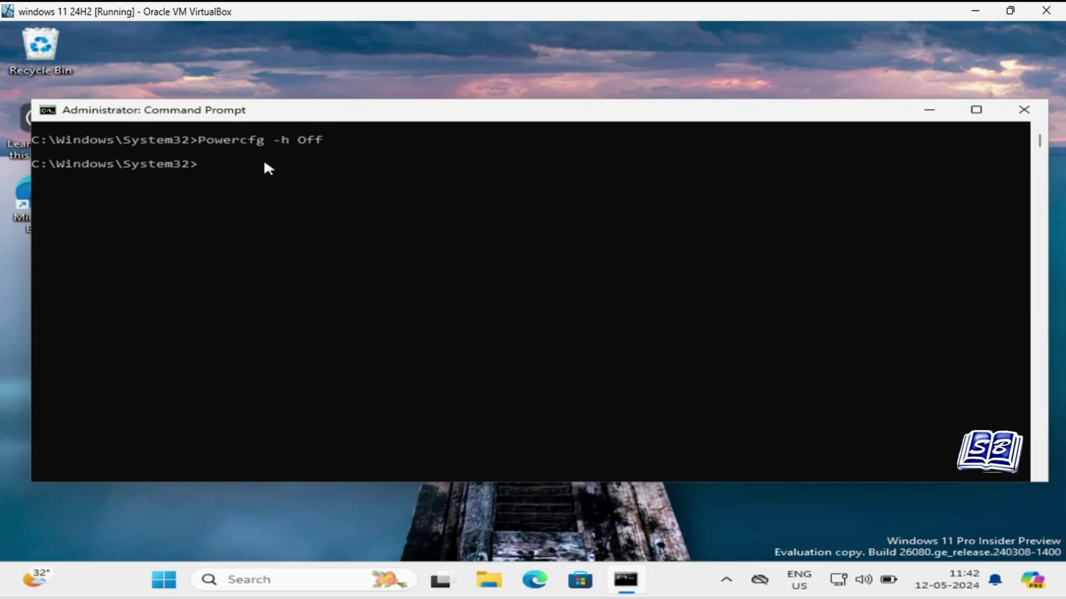
pyautogui.click(1024, 111)
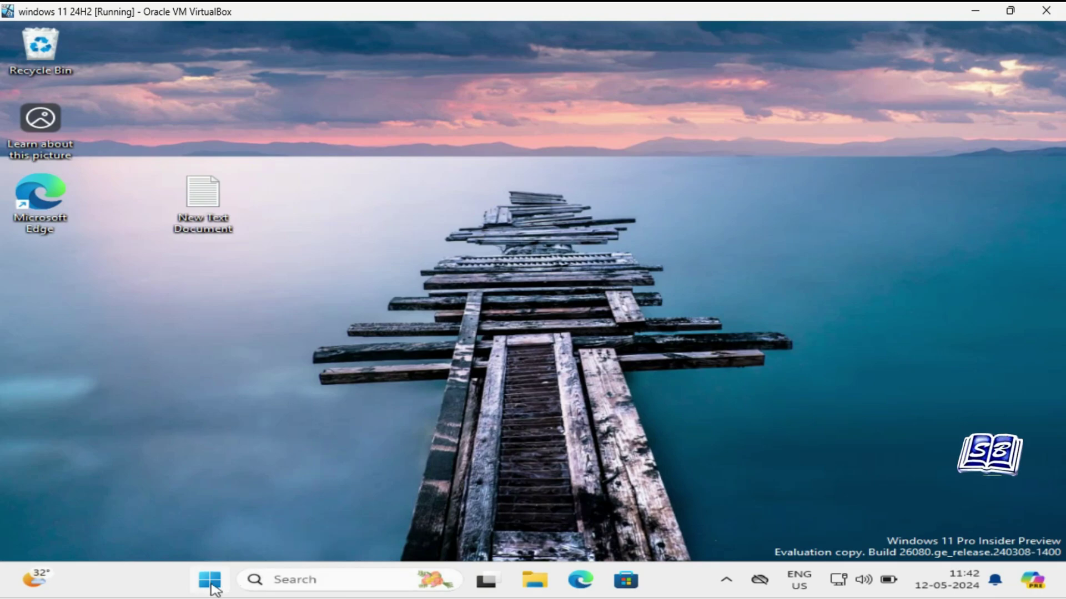
# Open a new Command Prompt from the Run dialog and run sudo powercfg -h off.
pyautogui.press('super+r')
pyautogui.click(178, 532)
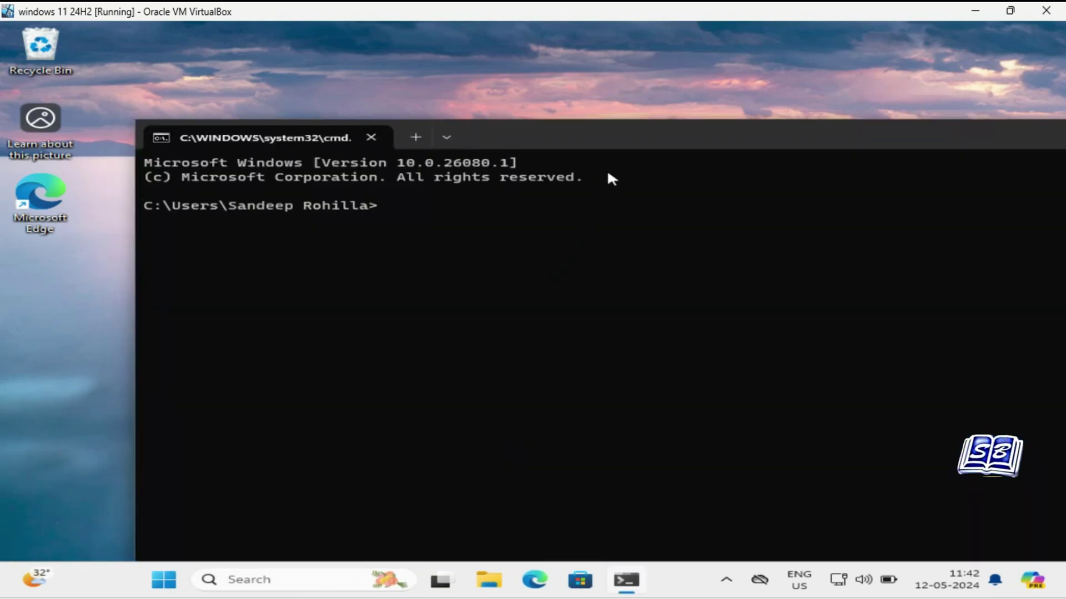
pyautogui.moveTo(622, 131); pyautogui.dragTo(517, 106)
pyautogui.write('sudo')
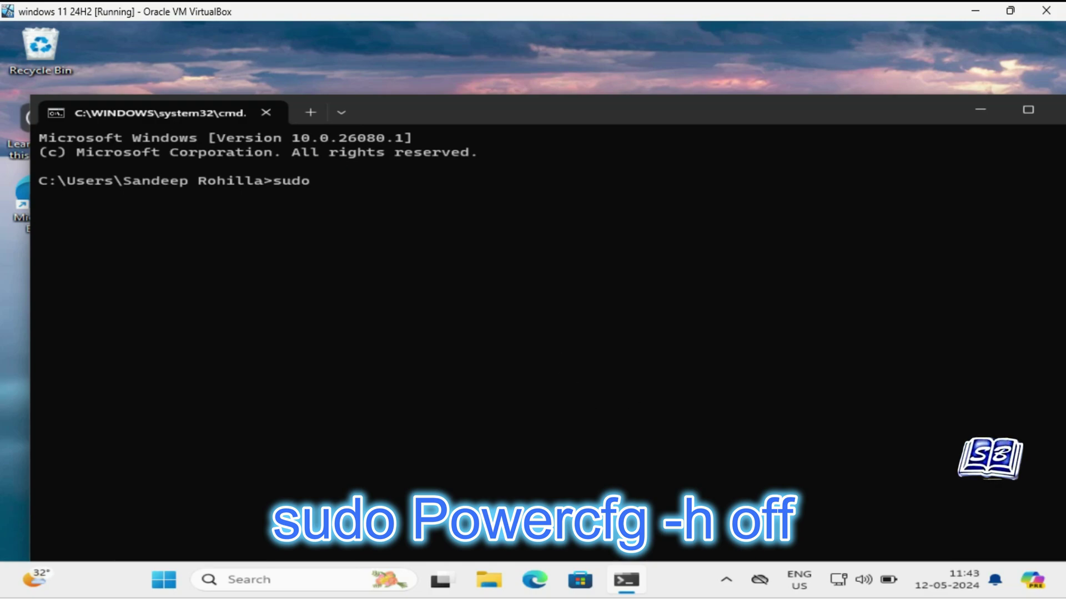
pyautogui.write('powercfg -h ')
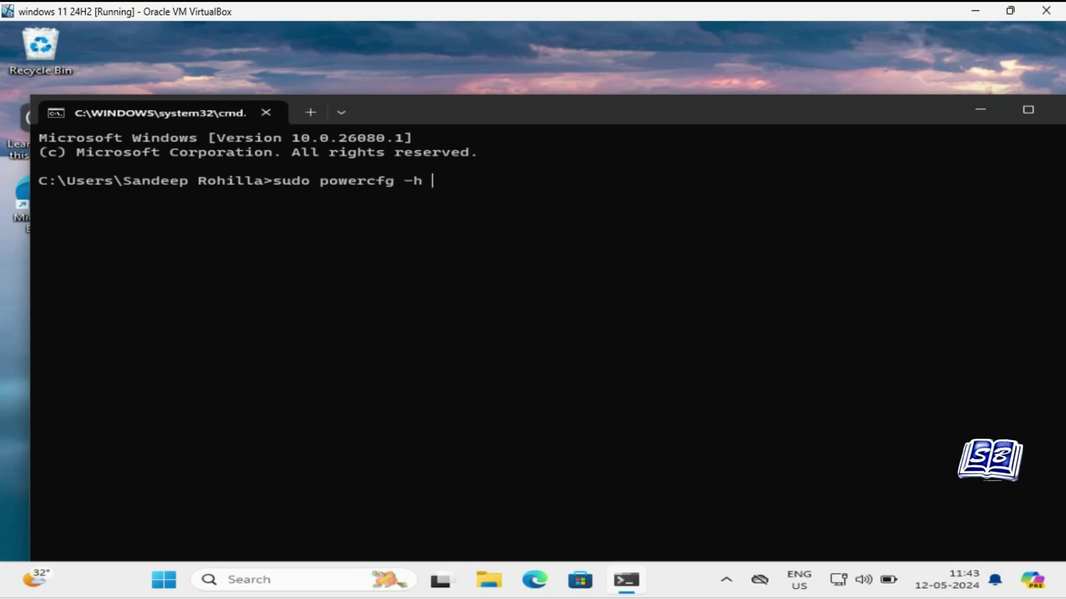
pyautogui.write('off')
pyautogui.press('Return')
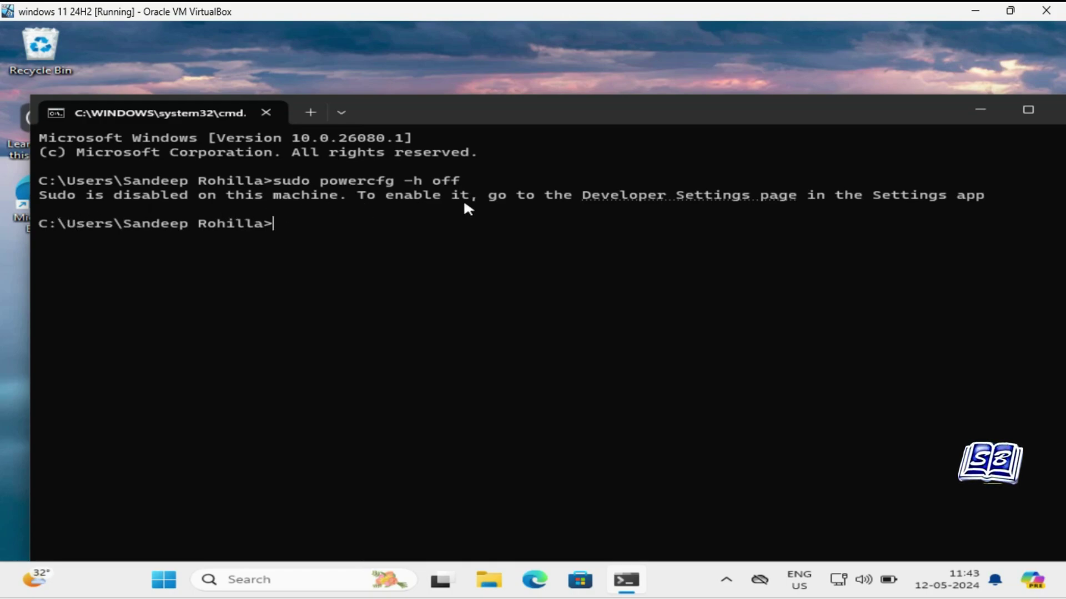
# Turn on the sudo command in the For developers settings and confirm the prompt.
pyautogui.click(683, 196)
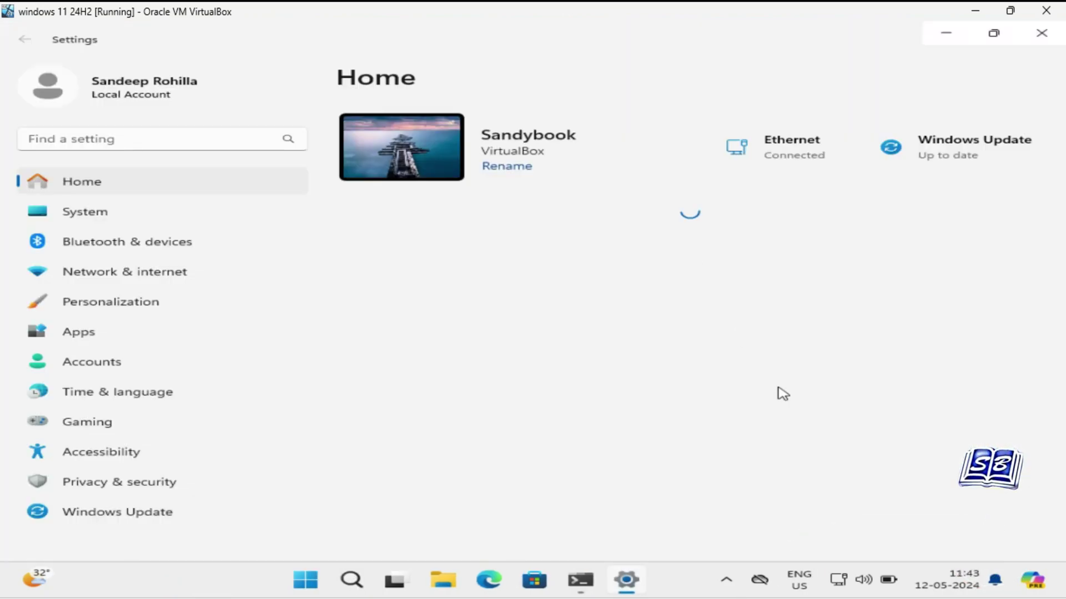
pyautogui.scroll(-5, 783, 393)
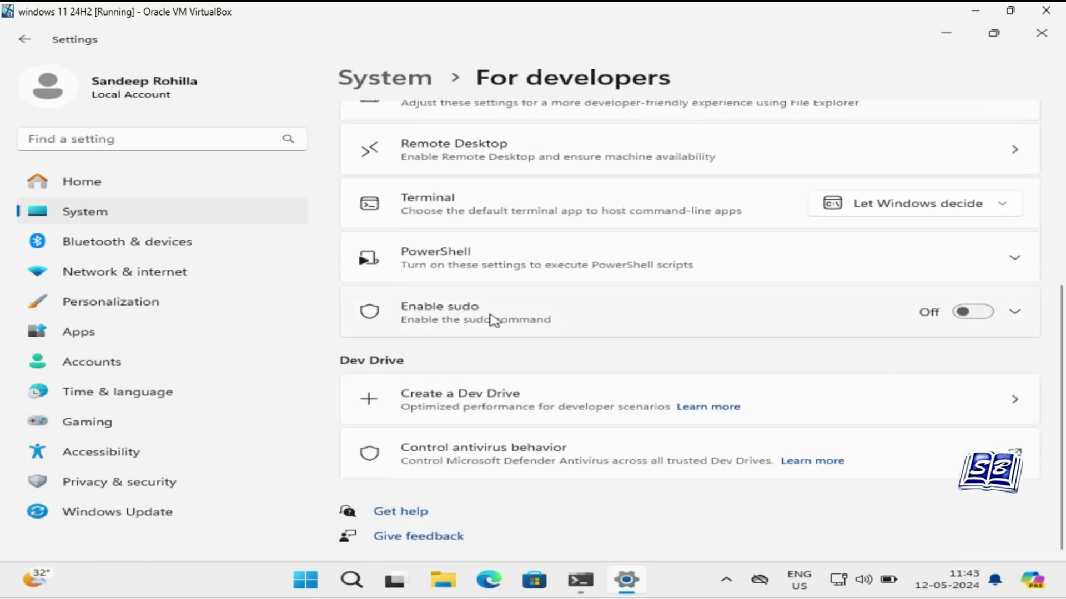
pyautogui.click(1014, 315)
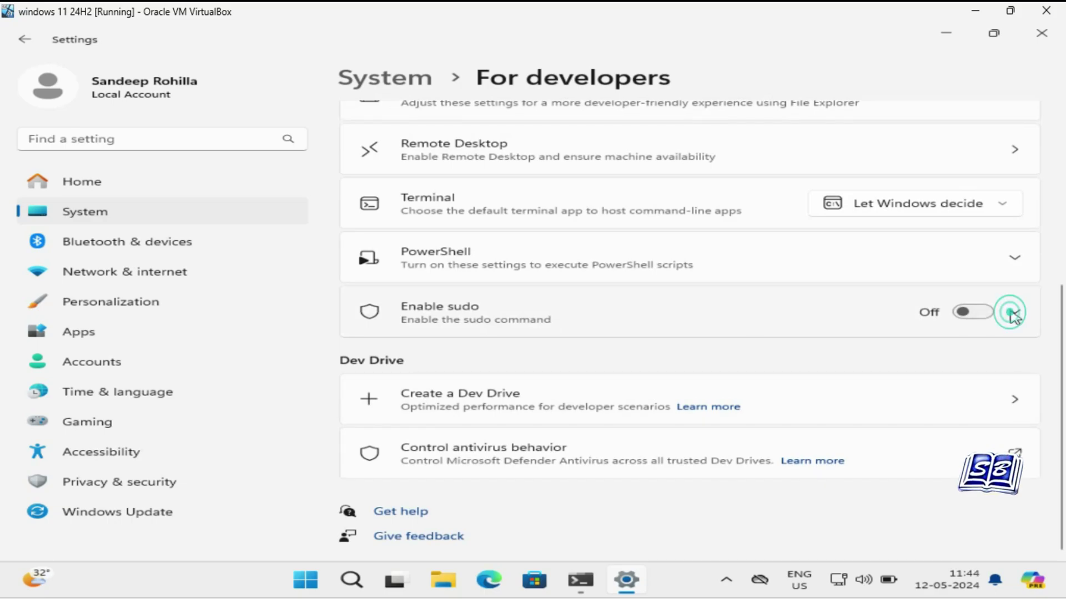
pyautogui.click(984, 316)
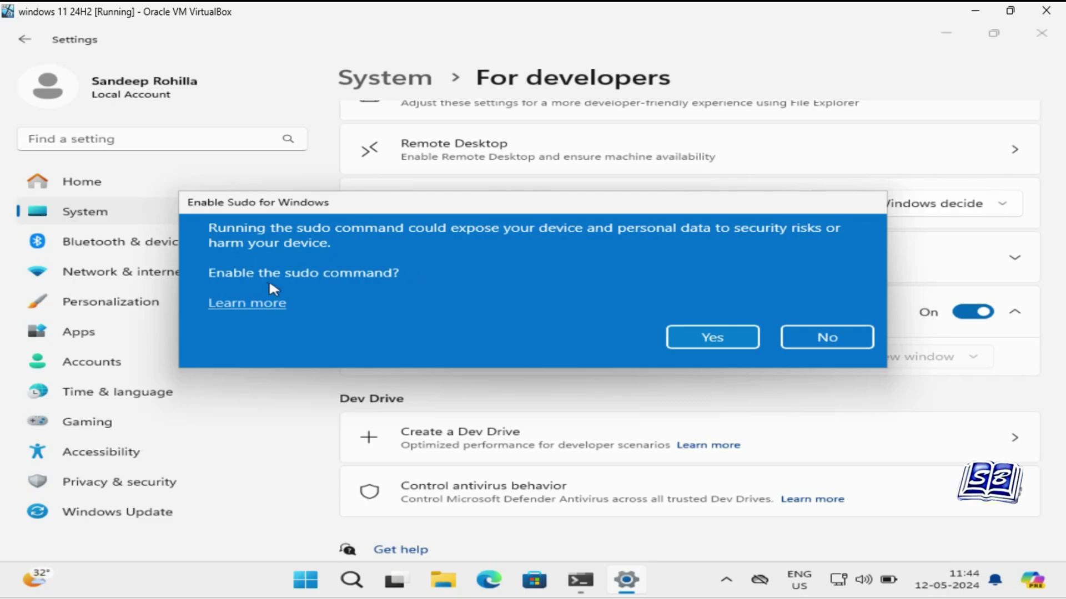
pyautogui.click(688, 337)
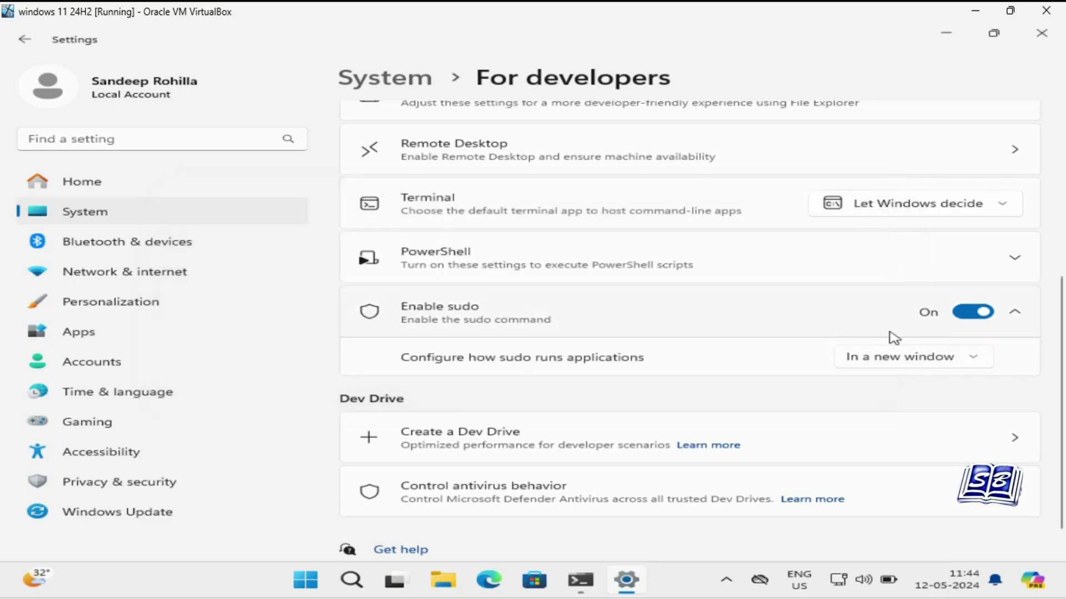
# Set 'Configure how sudo runs applications' to Inline.
pyautogui.scroll(5, 728, 416)
pyautogui.scroll(1, 729, 416)
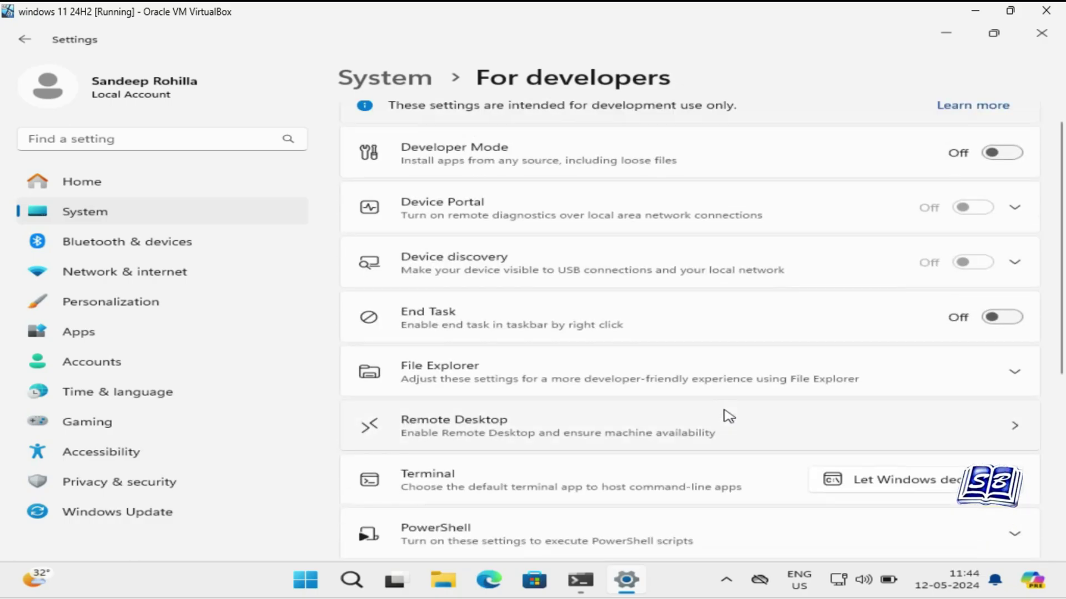
pyautogui.scroll(-4, 624, 442)
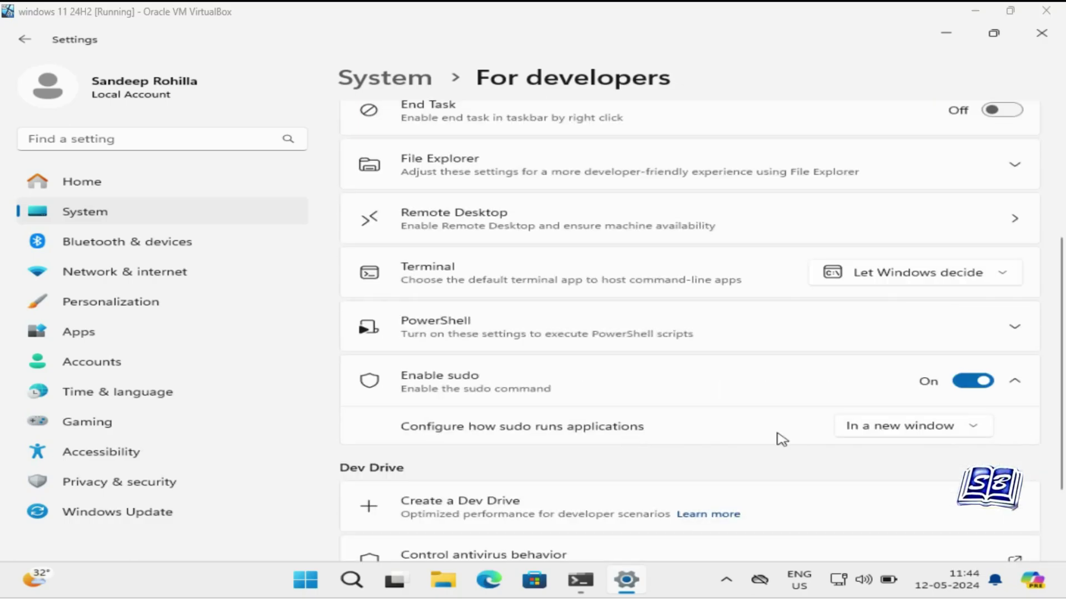
pyautogui.click(973, 430)
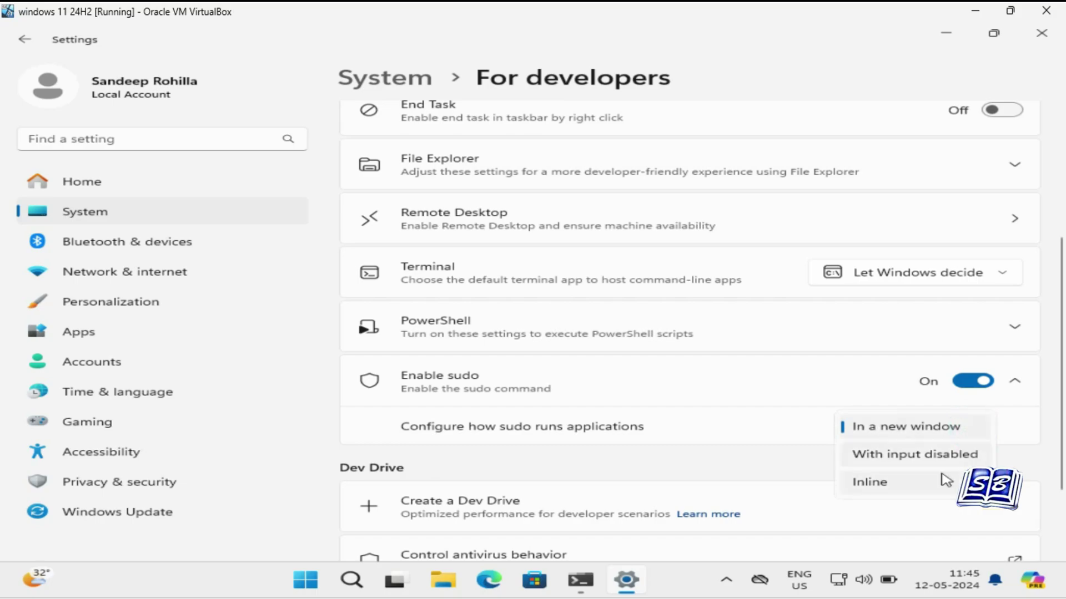
pyautogui.click(942, 487)
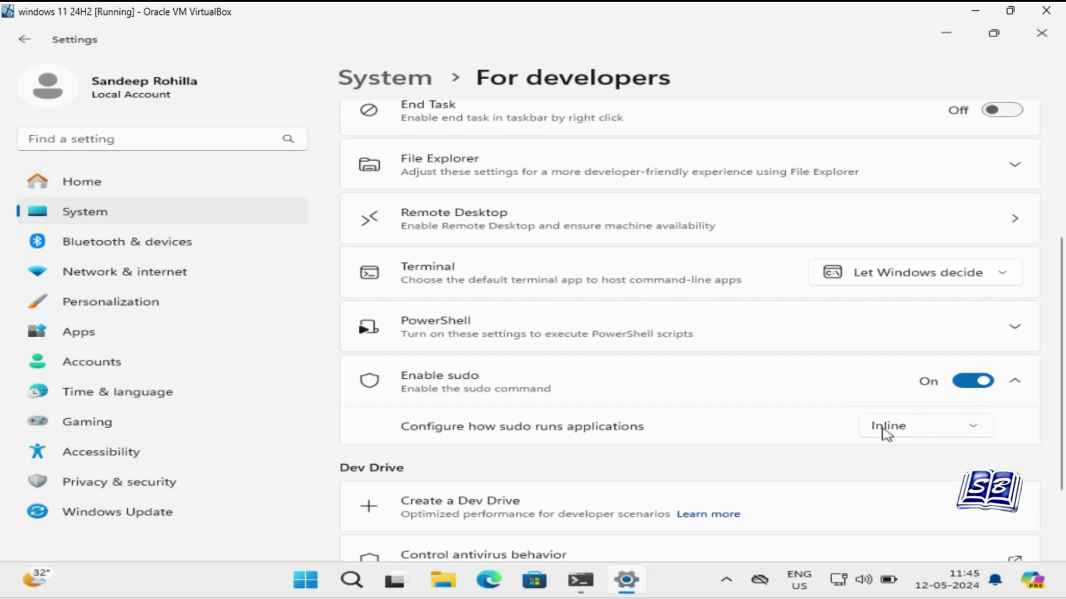
# Close Settings, rerun 'sudo powercfg -h off' in cmd and approve the UAC prompt.
pyautogui.click(1040, 40)
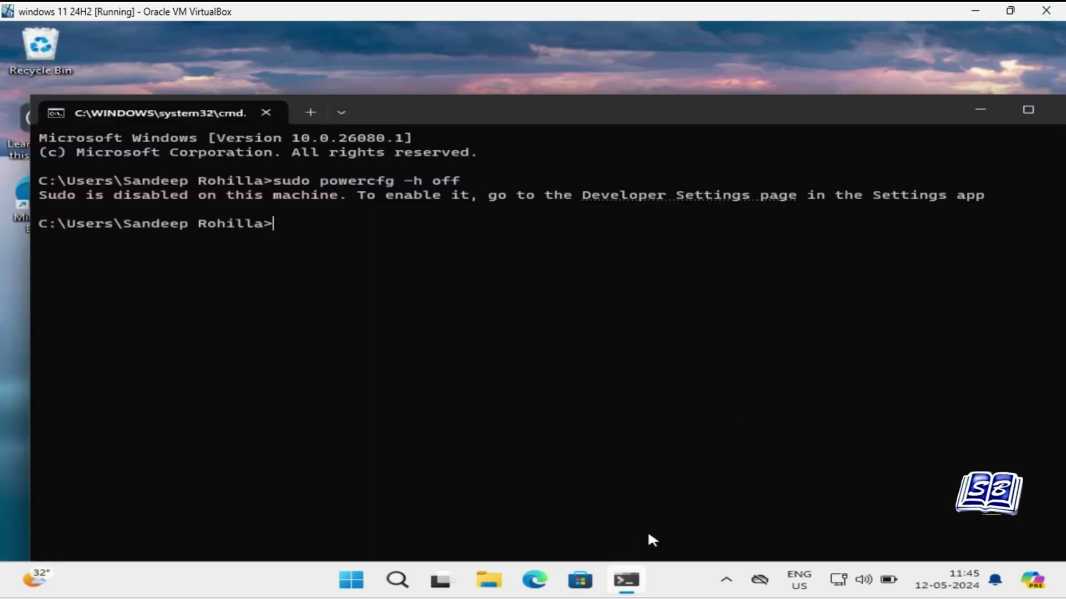
pyautogui.press('Up')
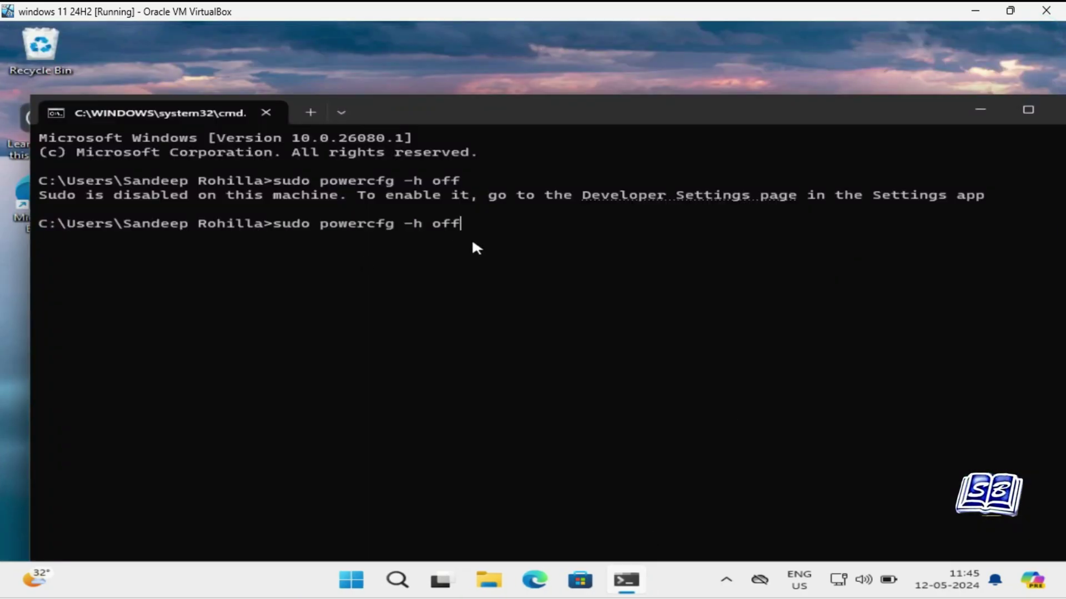
pyautogui.press('Return')
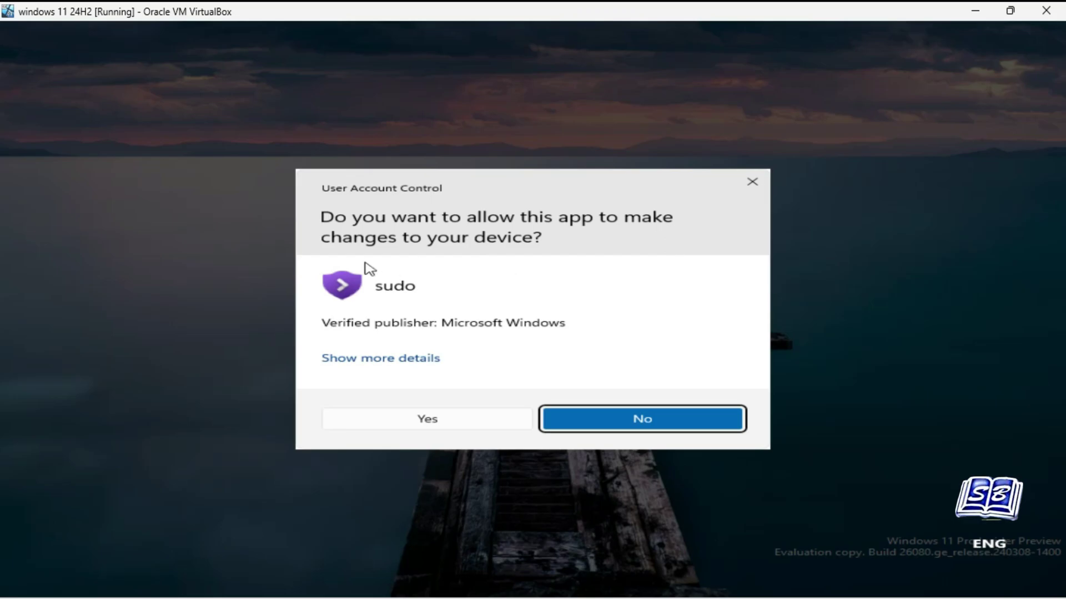
pyautogui.click(453, 420)
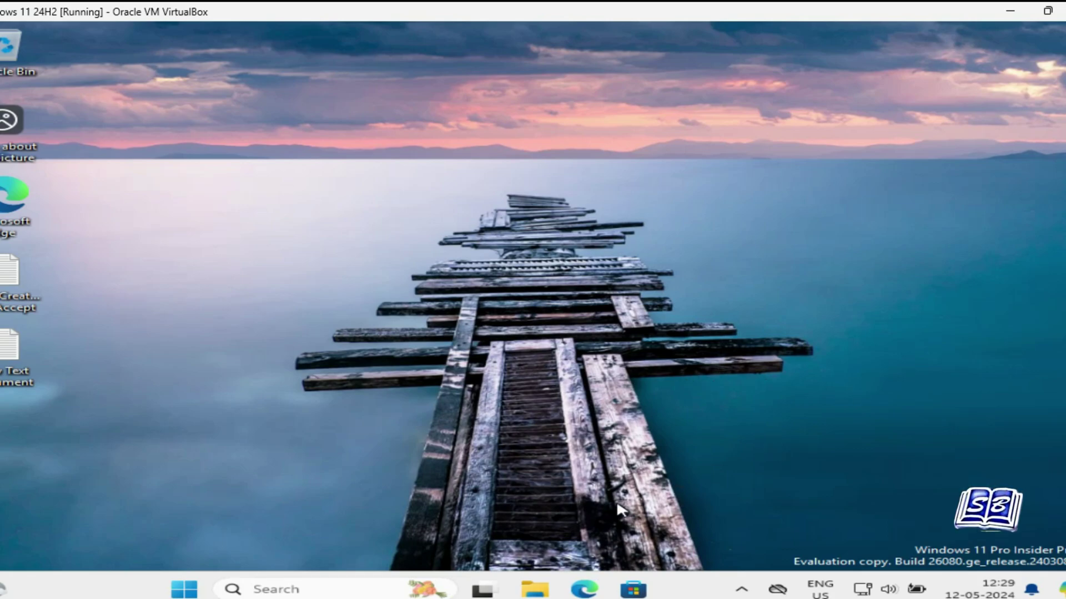
# Open New Text Document in Notepad and check its taskbar menu options.
pyautogui.doubleClick(17, 355)
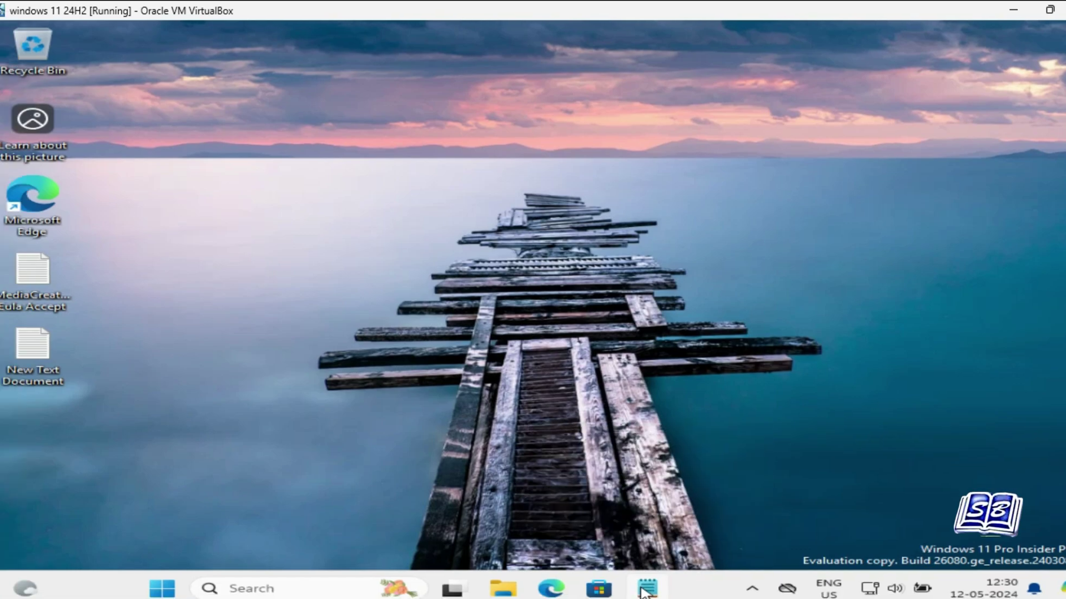
pyautogui.rightClick(644, 591)
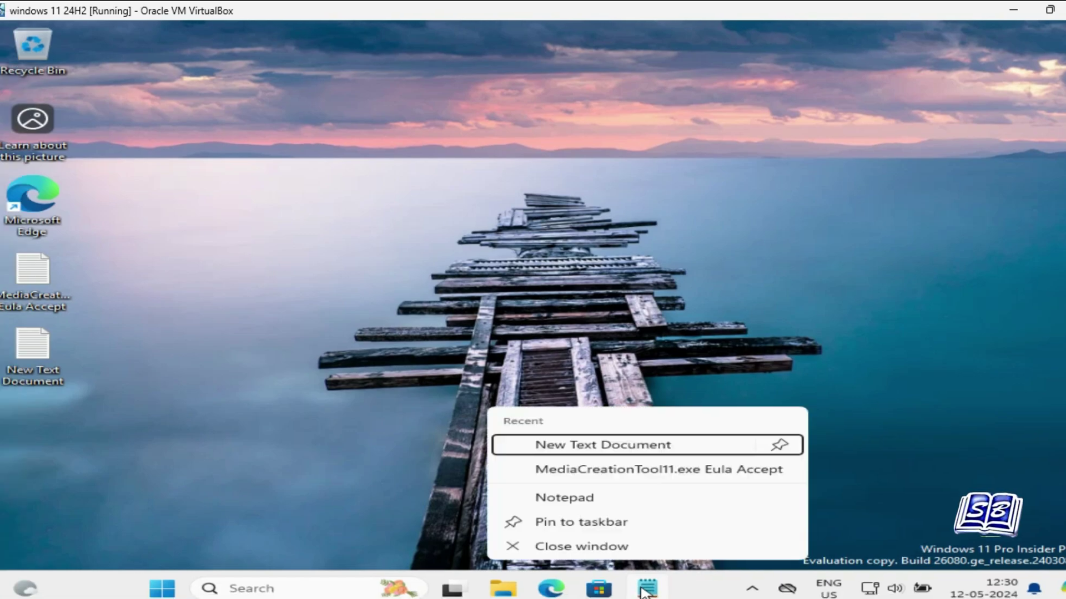
pyautogui.click(599, 549)
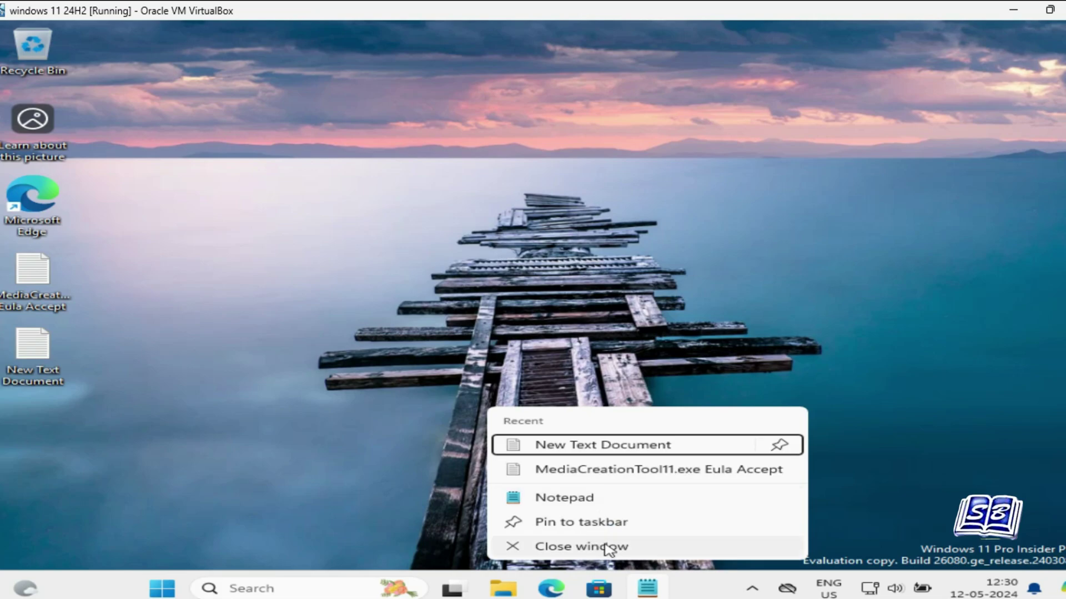
pyautogui.click(861, 470)
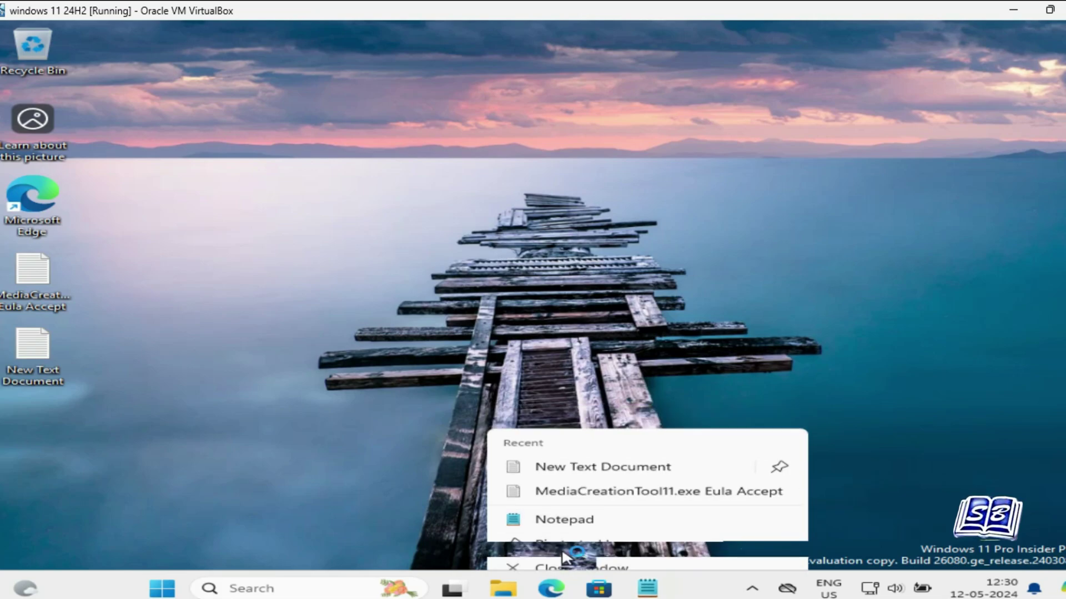
# Search Settings for 'develo', switch End Task on in Developer settings, then close Settings.
pyautogui.rightClick(165, 588)
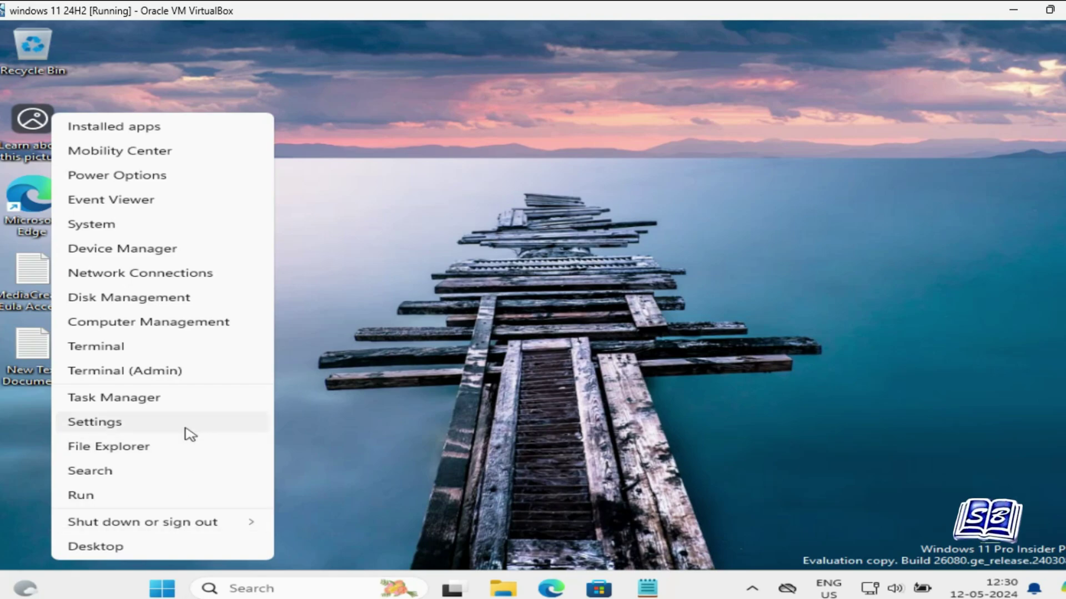
pyautogui.click(185, 428)
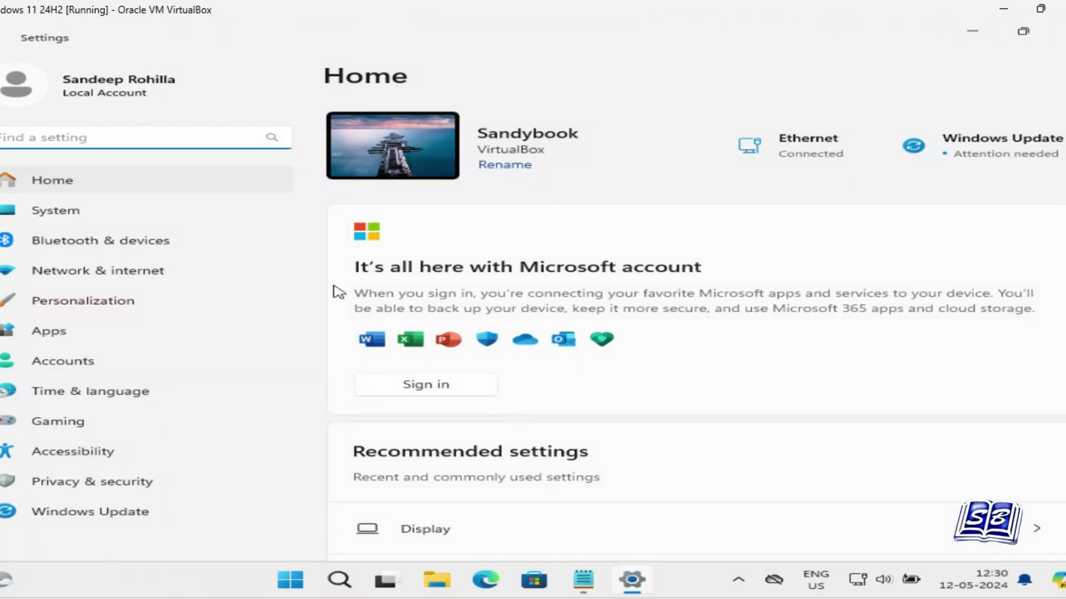
pyautogui.click(111, 210)
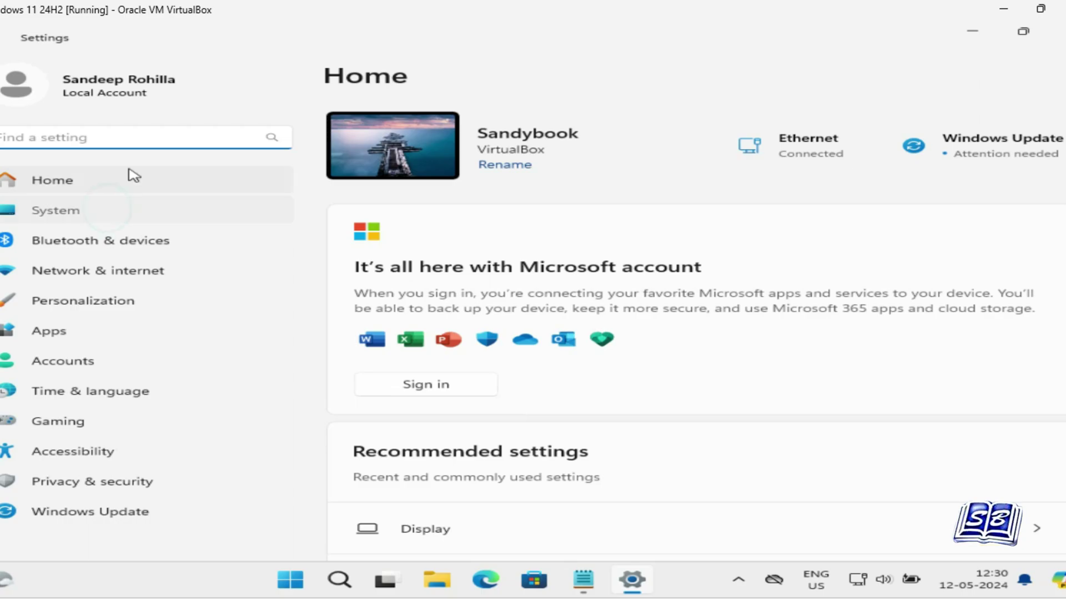
pyautogui.click(141, 142)
pyautogui.write('develo')
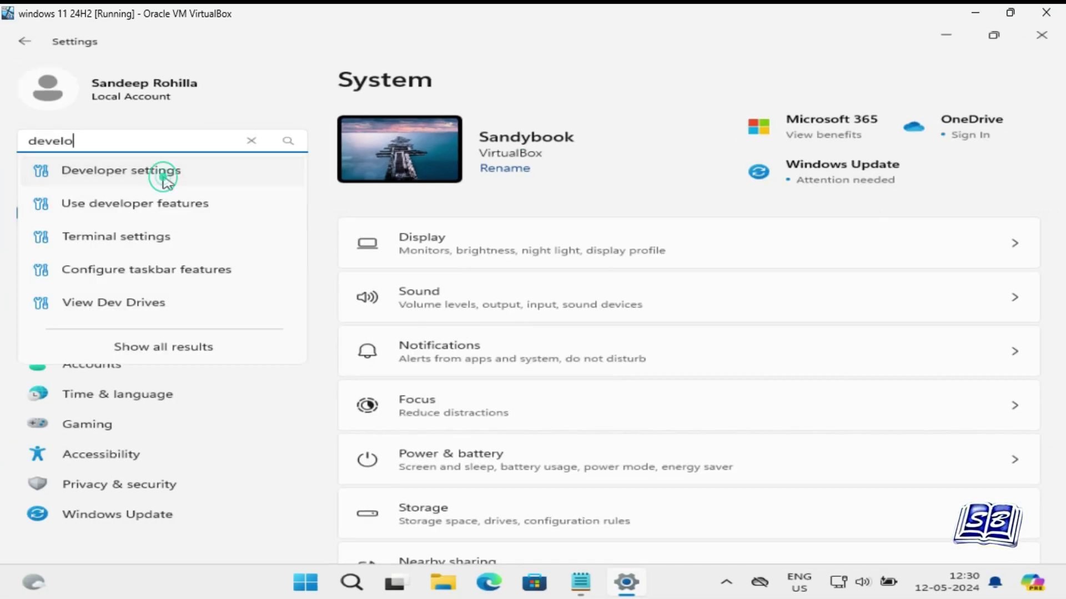
pyautogui.click(166, 171)
pyautogui.click(999, 336)
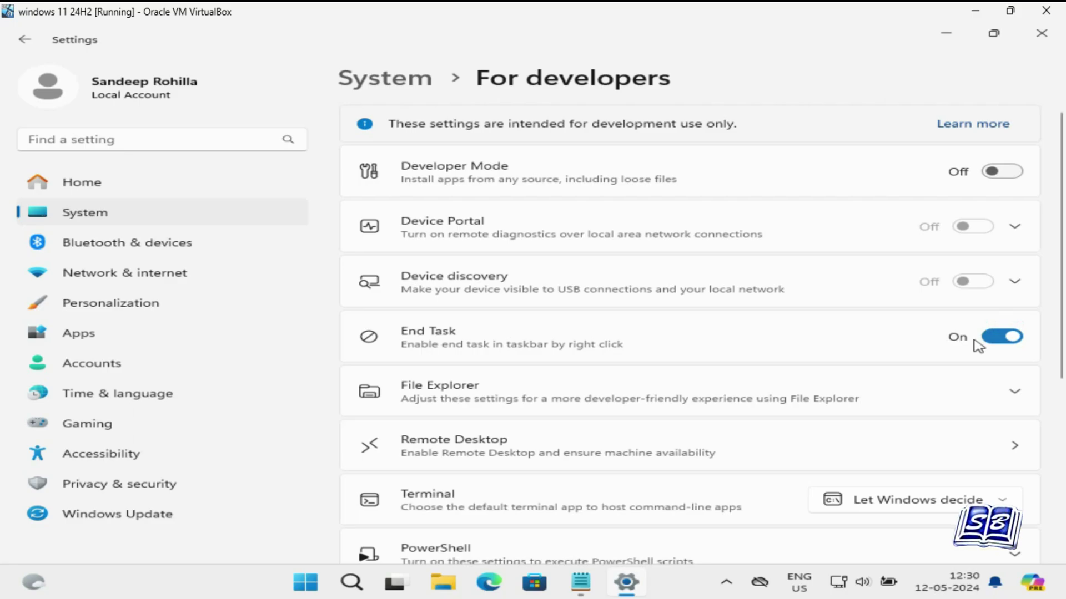
pyautogui.click(1039, 34)
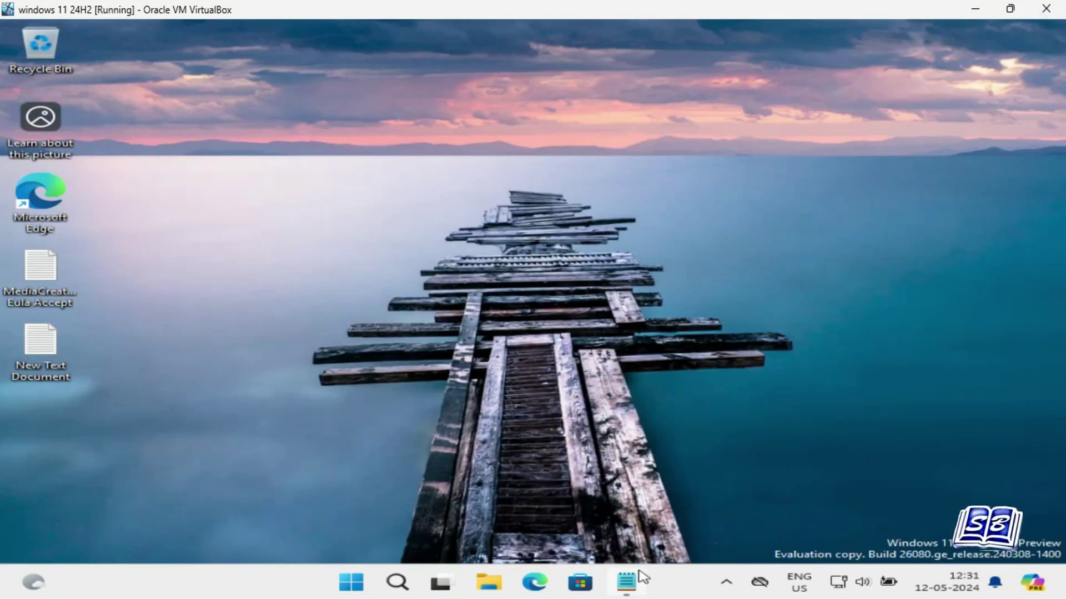
# Confirm Notepad's taskbar menu shows End task, then end Notepad.exe from Task Manager.
pyautogui.rightClick(627, 585)
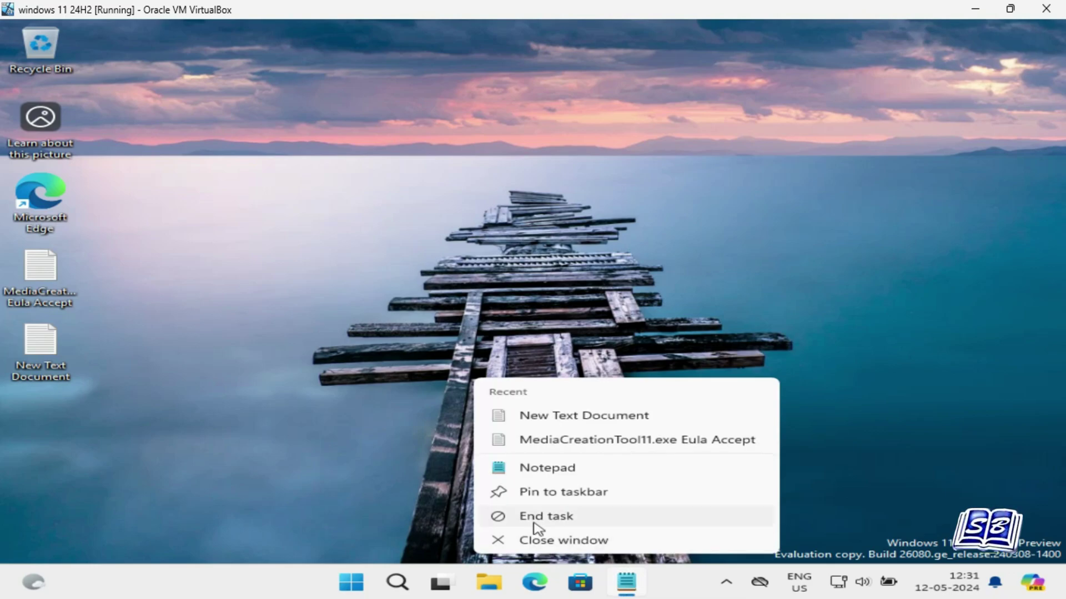
pyautogui.click(572, 519)
pyautogui.hotkey('ctrl', 'shift', 'Escape')
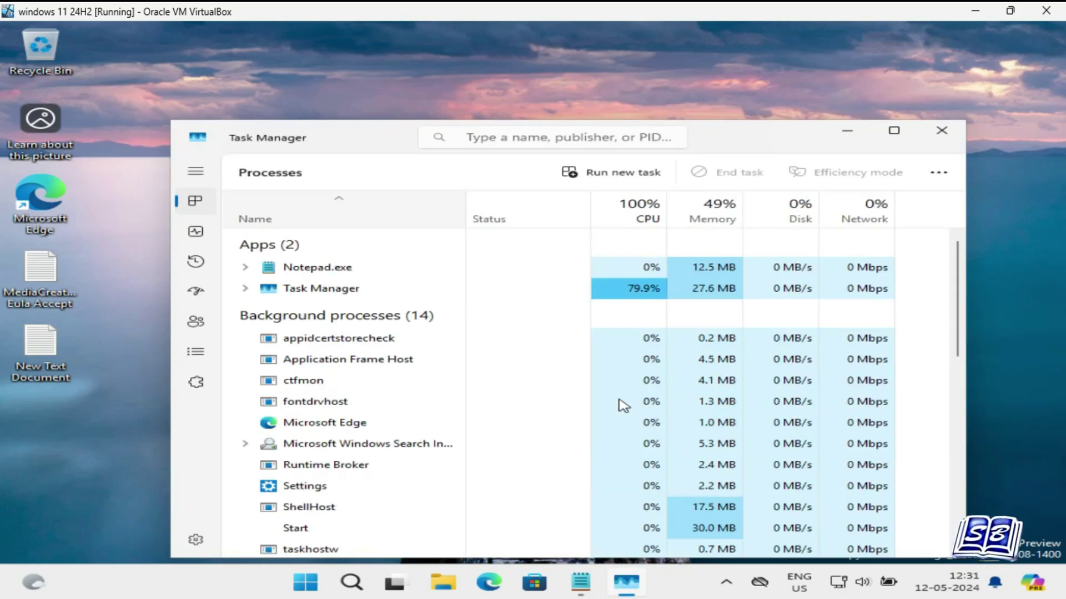
pyautogui.click(728, 137)
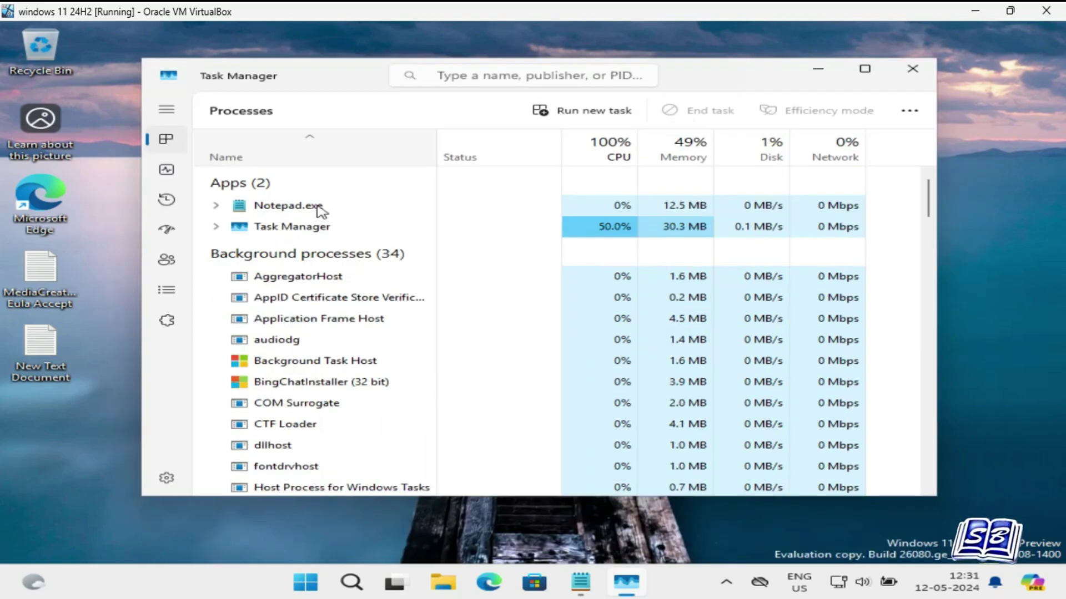
pyautogui.rightClick(388, 210)
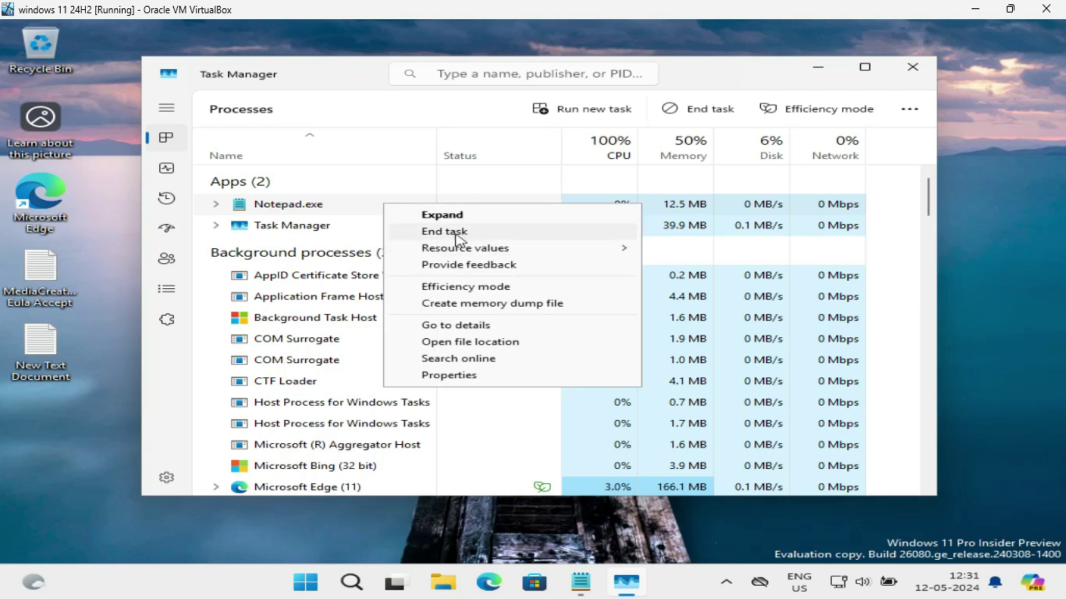
pyautogui.click(361, 210)
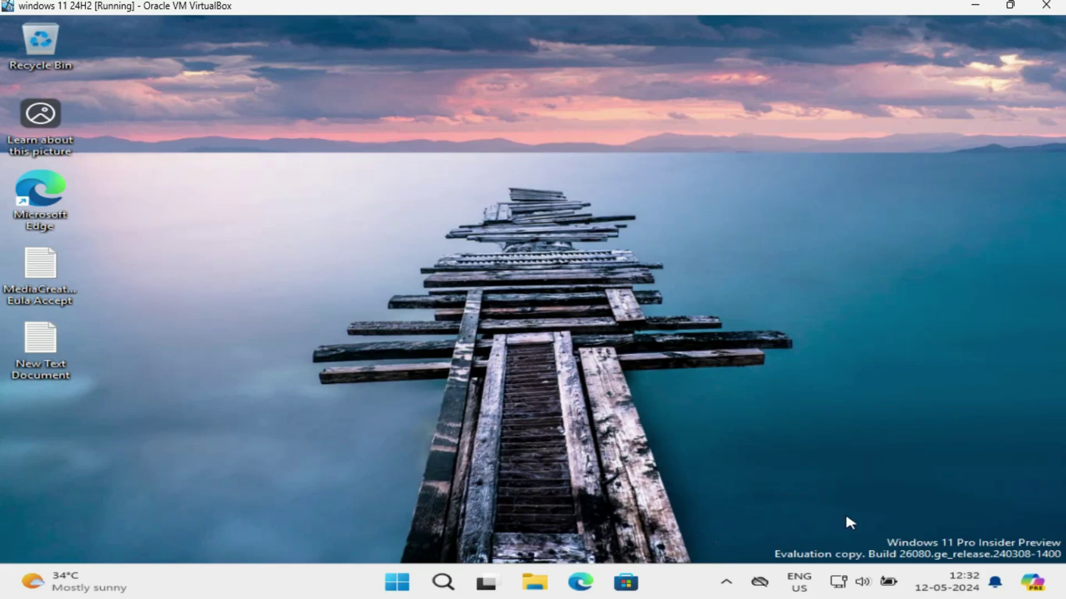
# Open the VM's Quick Settings, page down to Cast/Project tiles, then back up.
pyautogui.moveTo(942, 588)
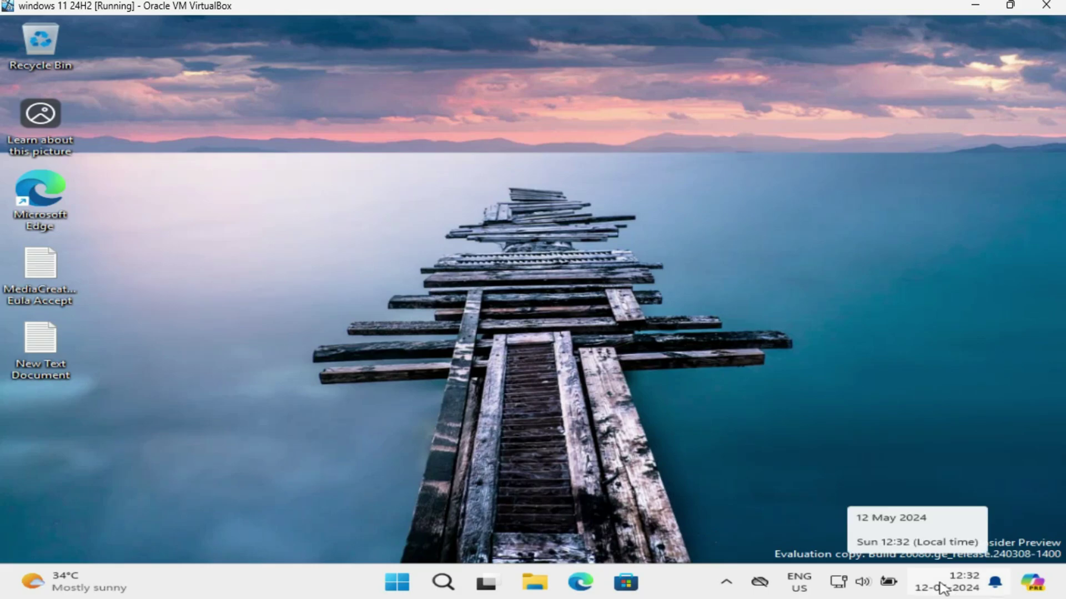
pyautogui.click(844, 584)
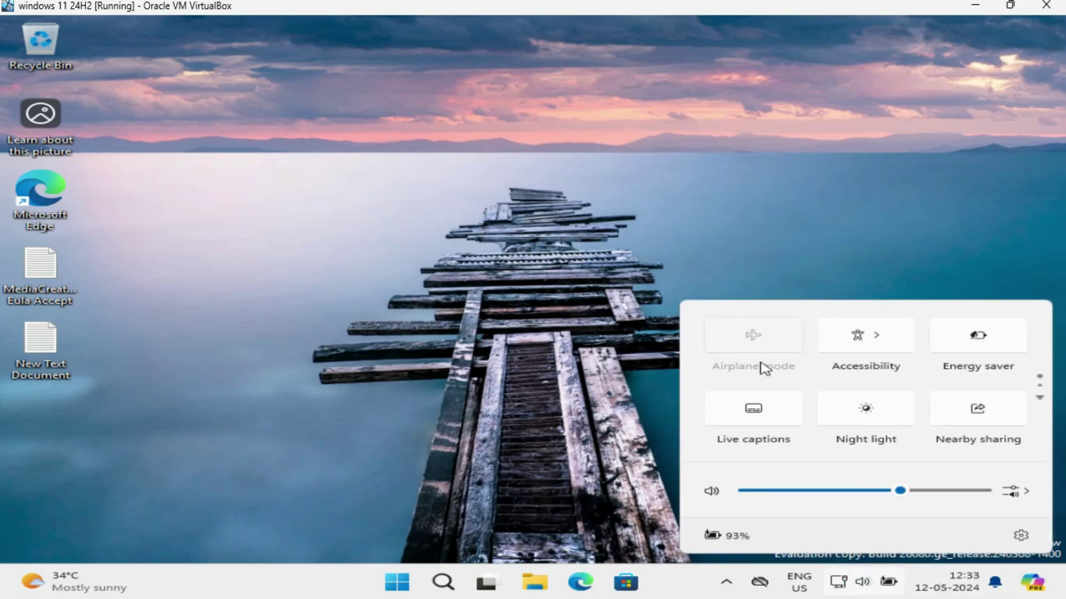
pyautogui.click(844, 335)
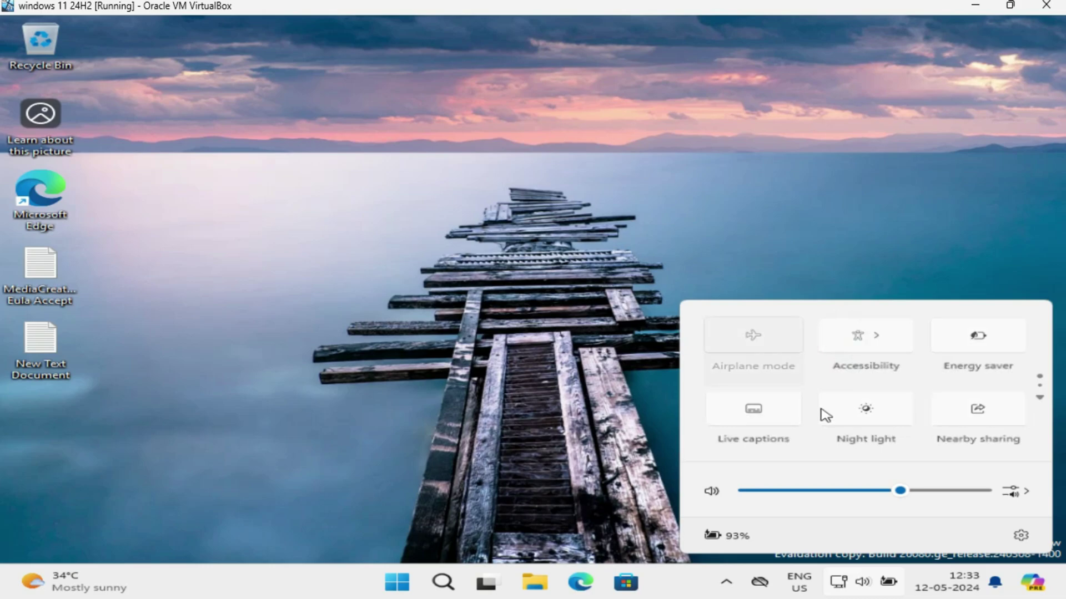
pyautogui.click(1040, 399)
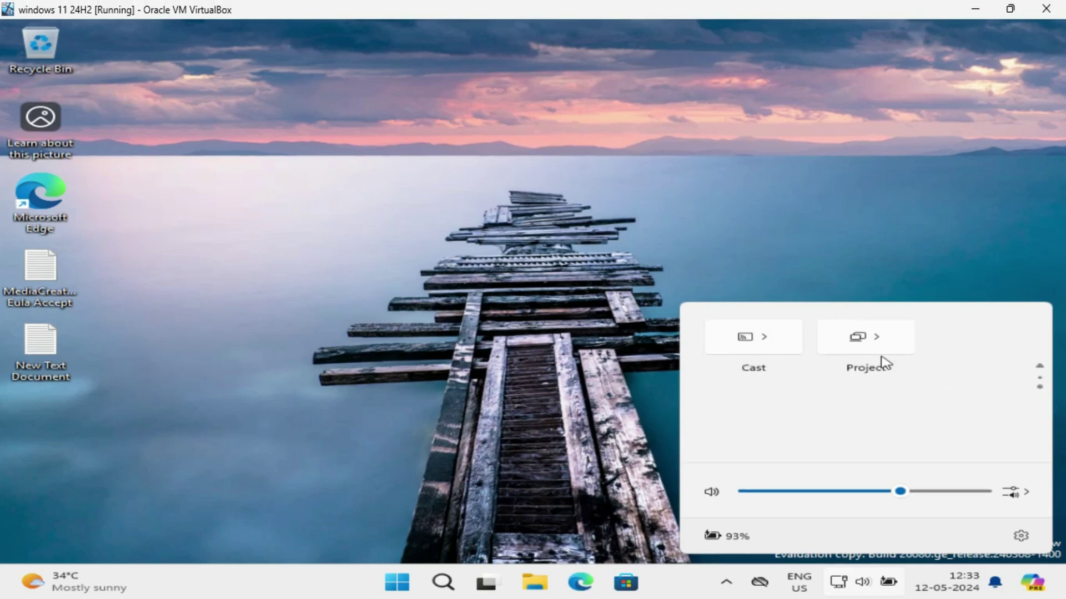
pyautogui.click(1040, 366)
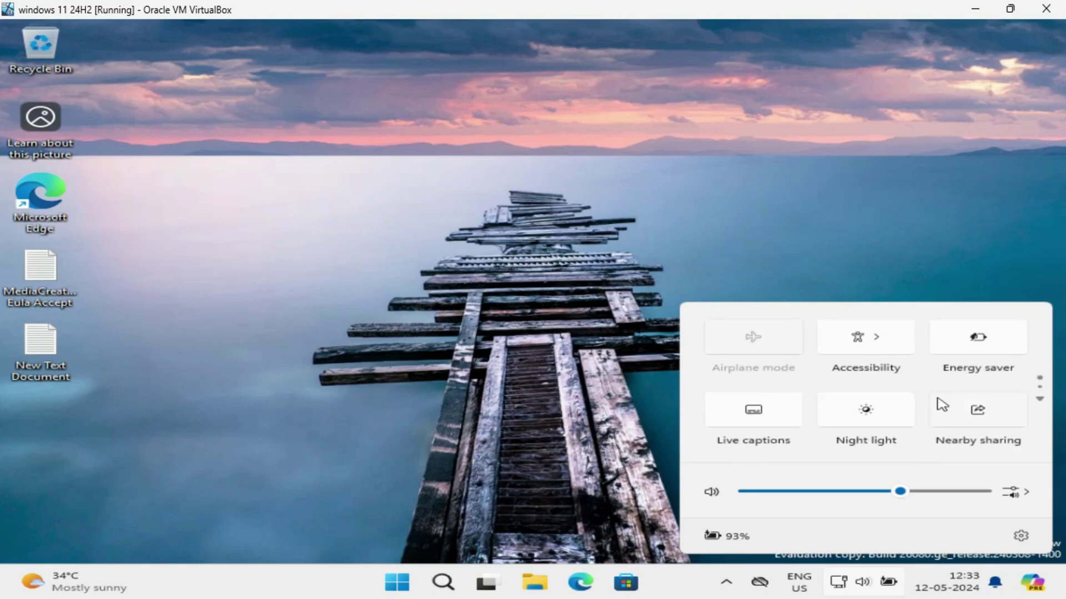
# Minimize the VirtualBox window, view the host's Wi-Fi list, then dismiss it.
pyautogui.click(975, 11)
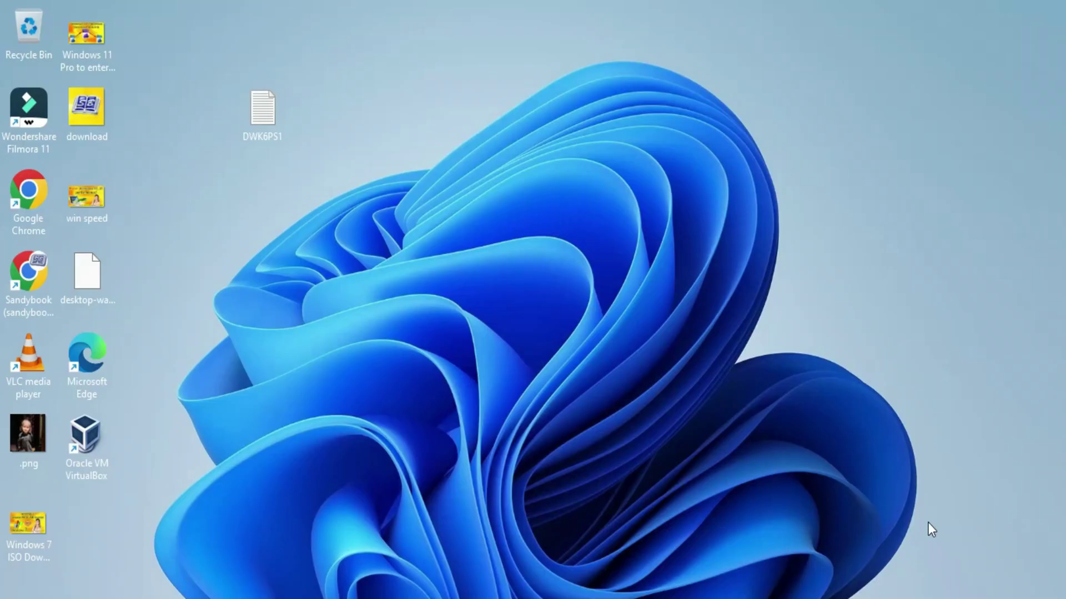
pyautogui.press('super+a')
pyautogui.click(857, 305)
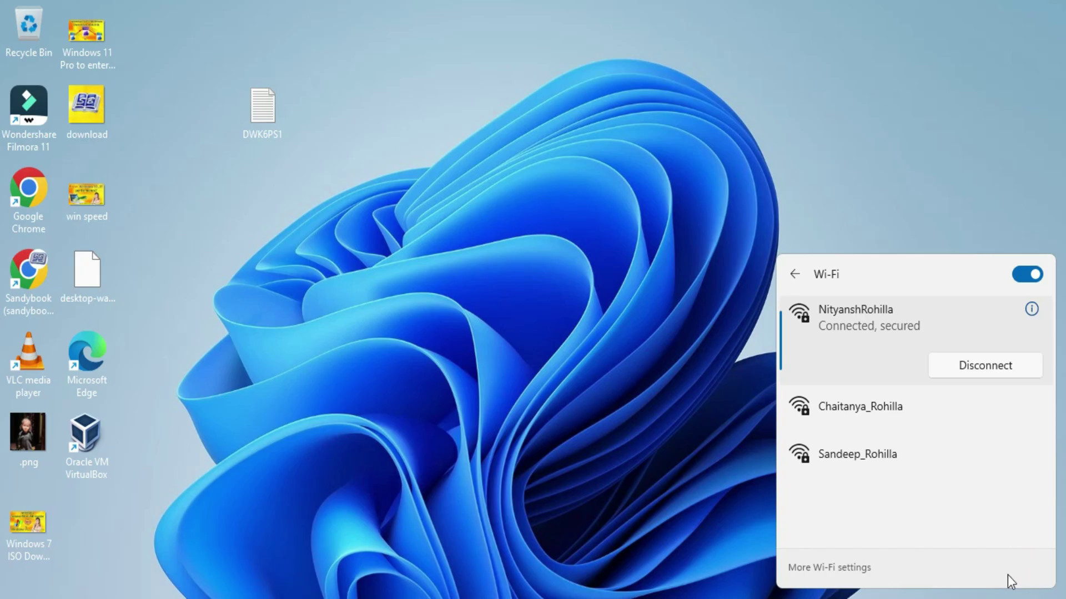
pyautogui.click(710, 427)
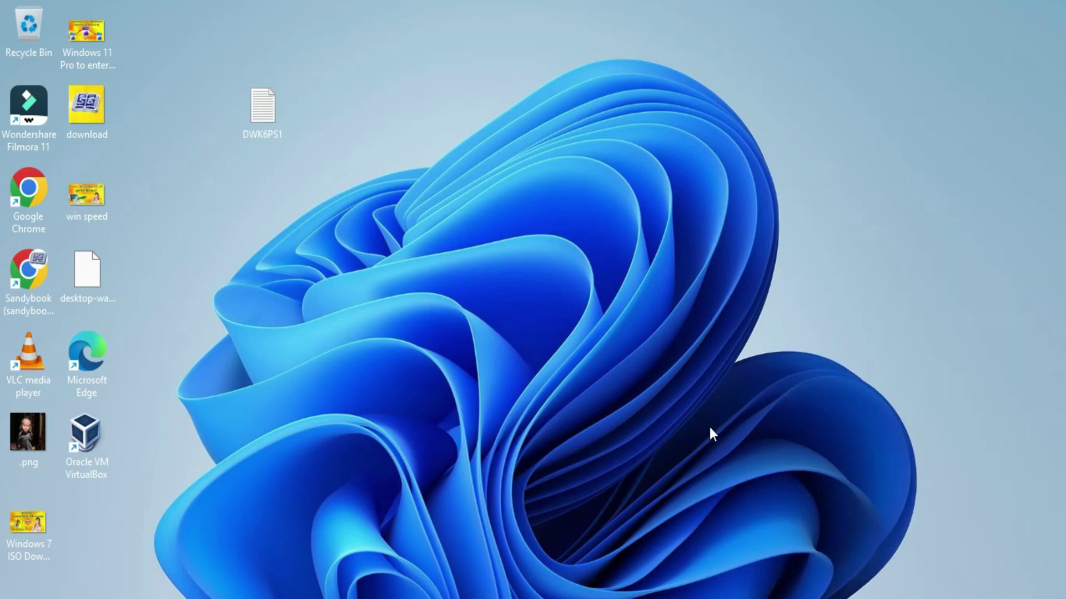